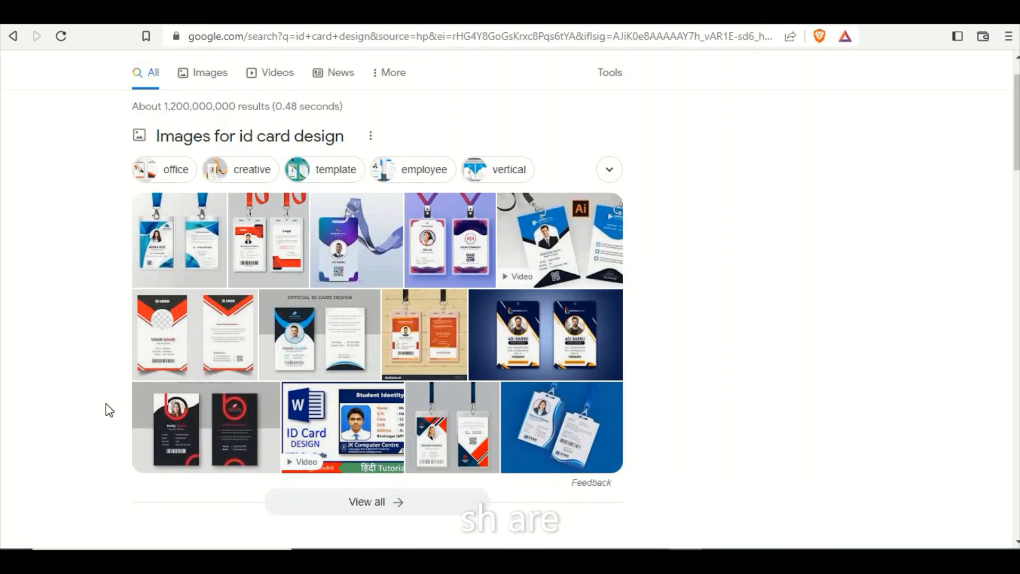
Preview several ID card designs from the image results for design ideas.
left_click(165, 242)
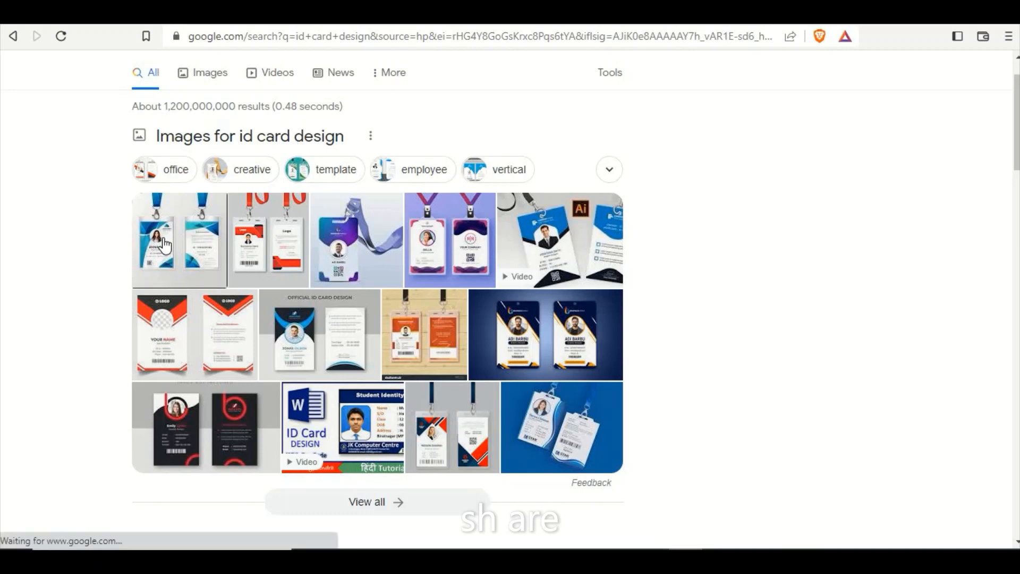
left_click(251, 243)
left_click(241, 351)
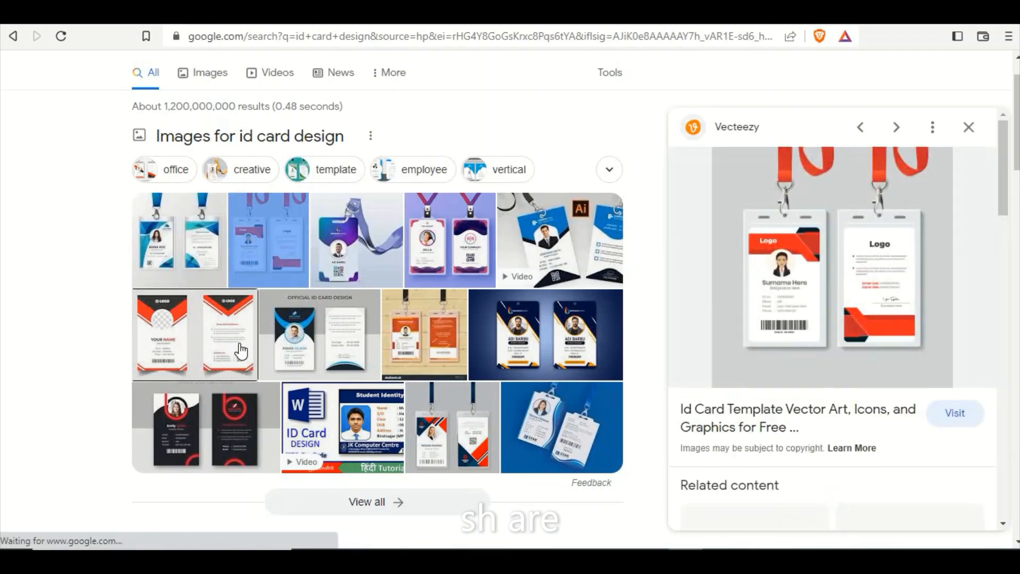
left_click(319, 337)
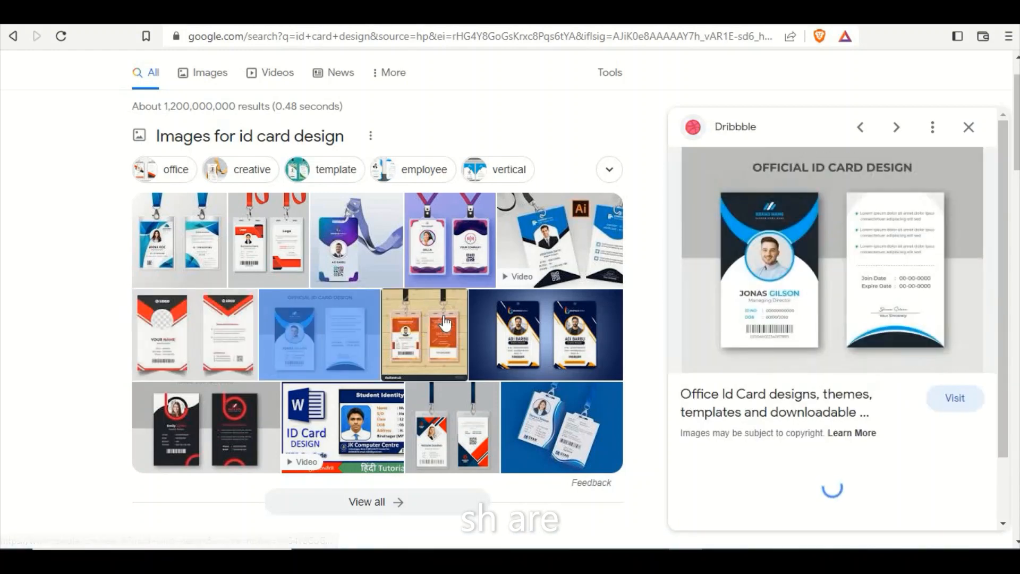
left_click(446, 323)
left_click(558, 342)
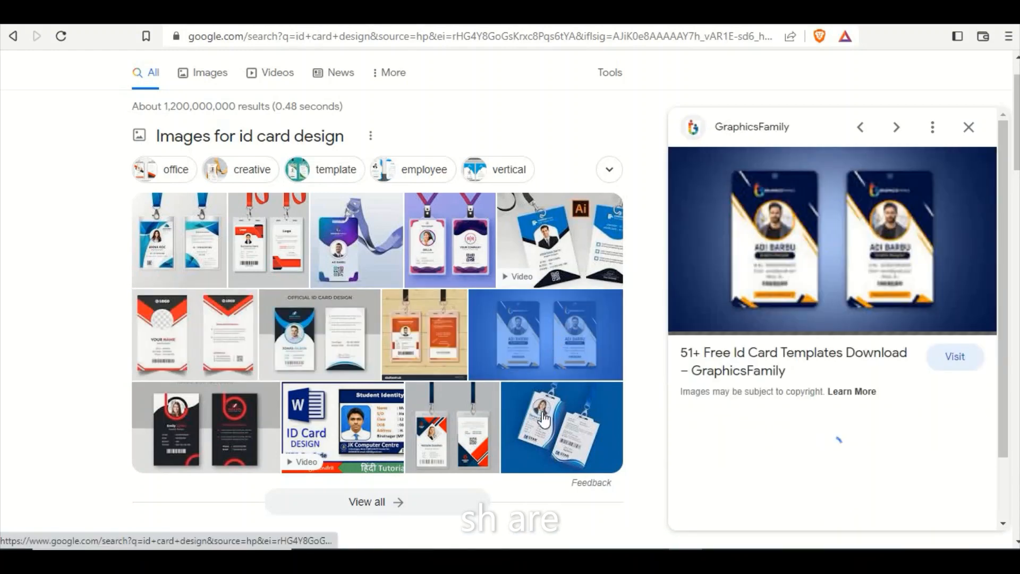
left_click(452, 425)
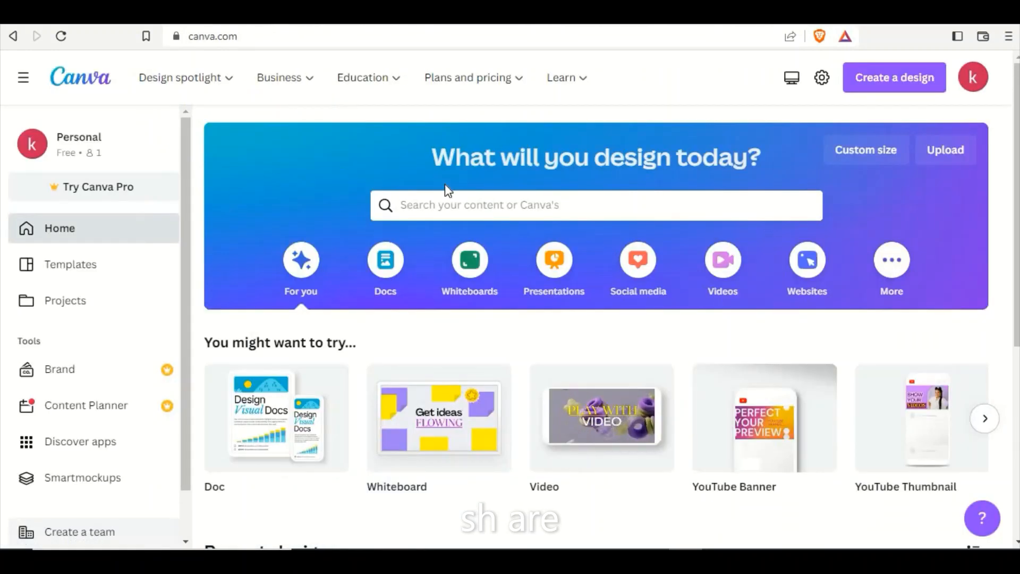
Switch to Canva and search its templates for "corporate id card".
left_click(432, 202)
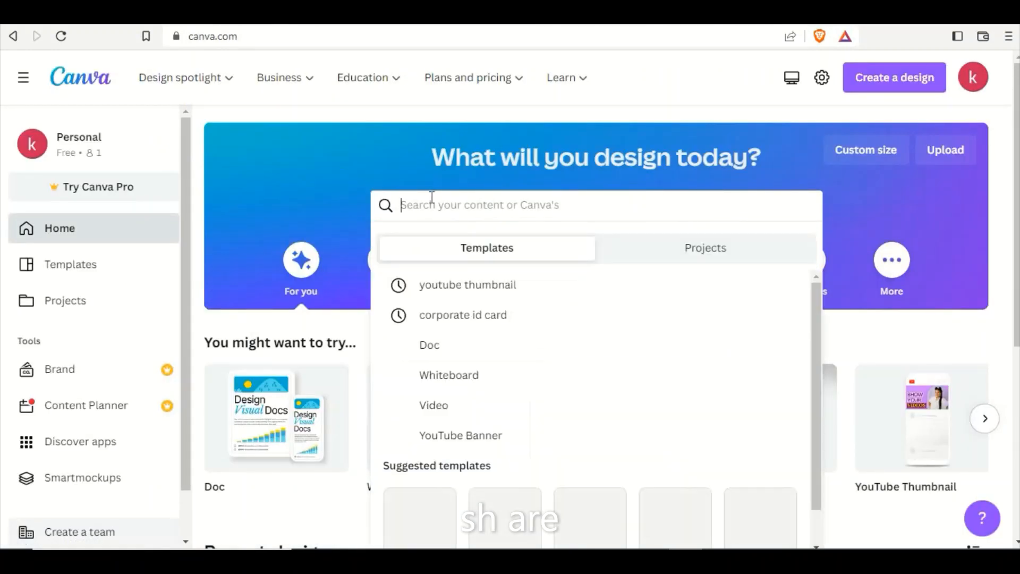
type("corpo")
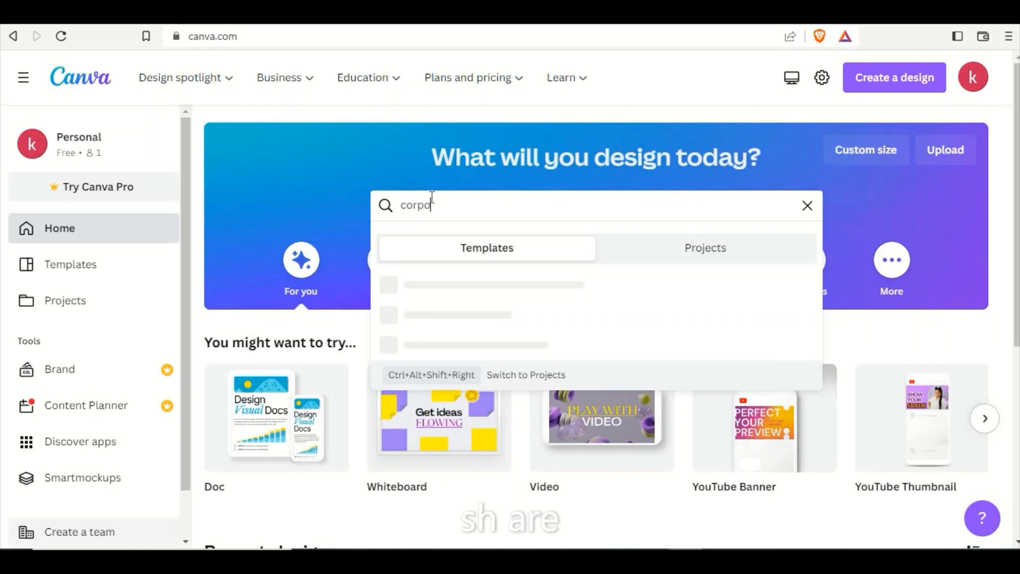
type("rate id ")
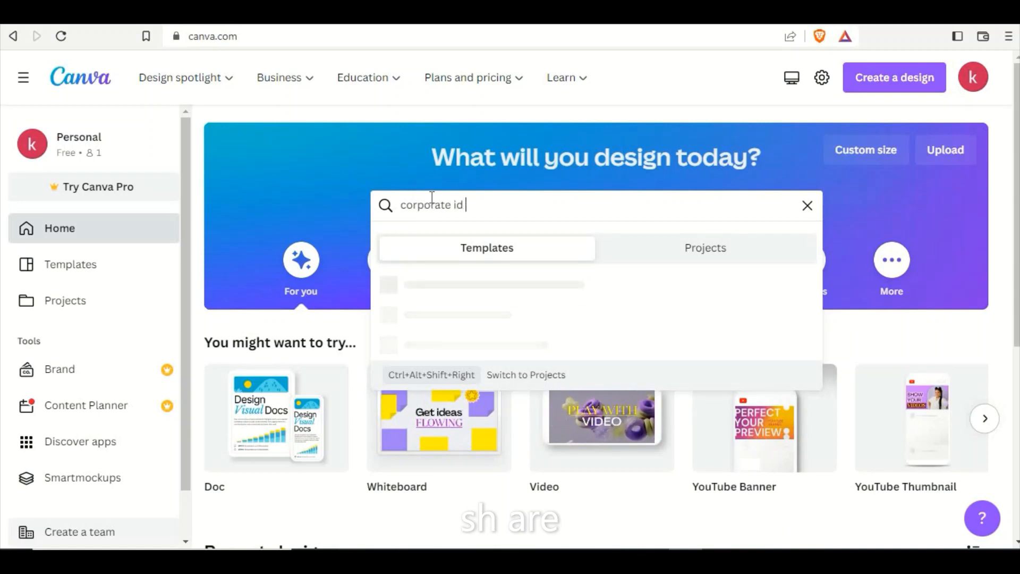
type("card")
key("Return")
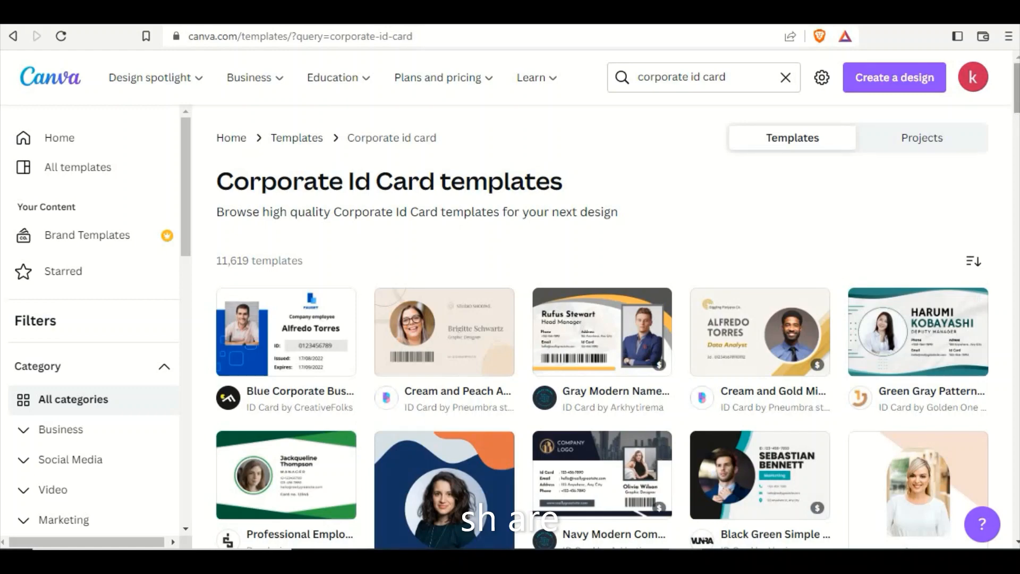
Browse the corporate ID card templates to compare the available layouts and styles.
left_click_drag(1017, 88, 1017, 217)
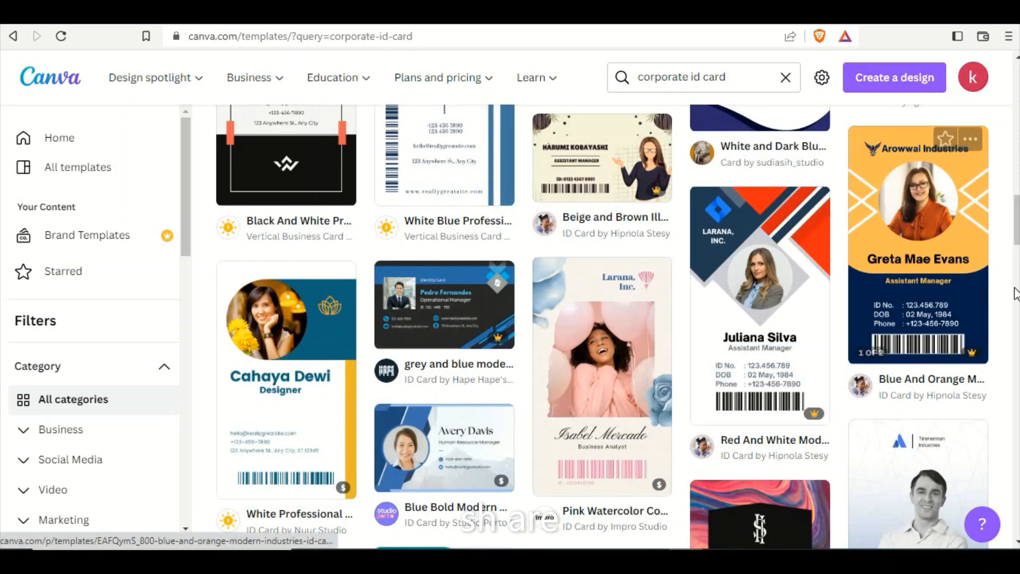
left_click_drag(1016, 218, 1007, 116)
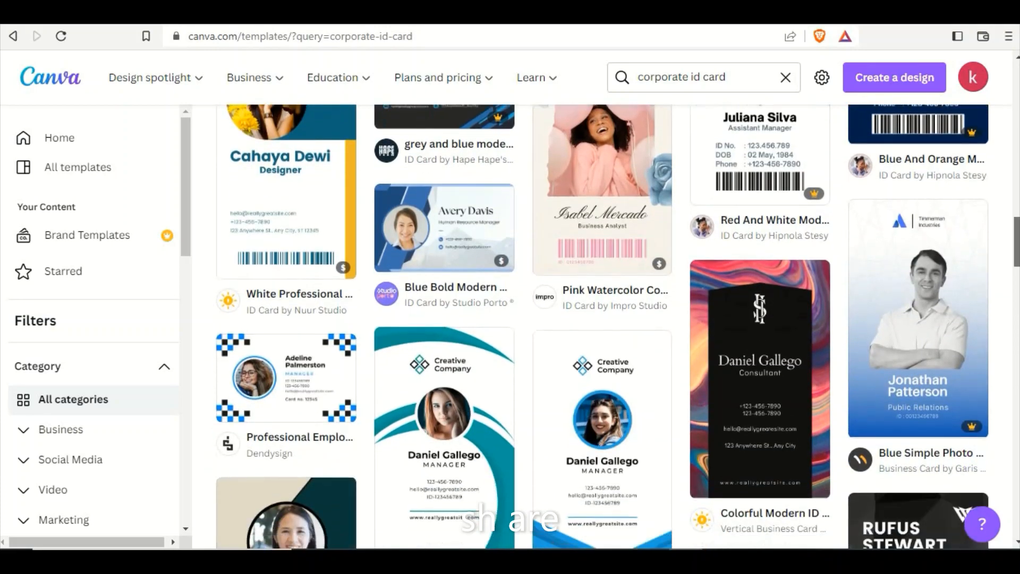
left_click_drag(1017, 242, 1017, 295)
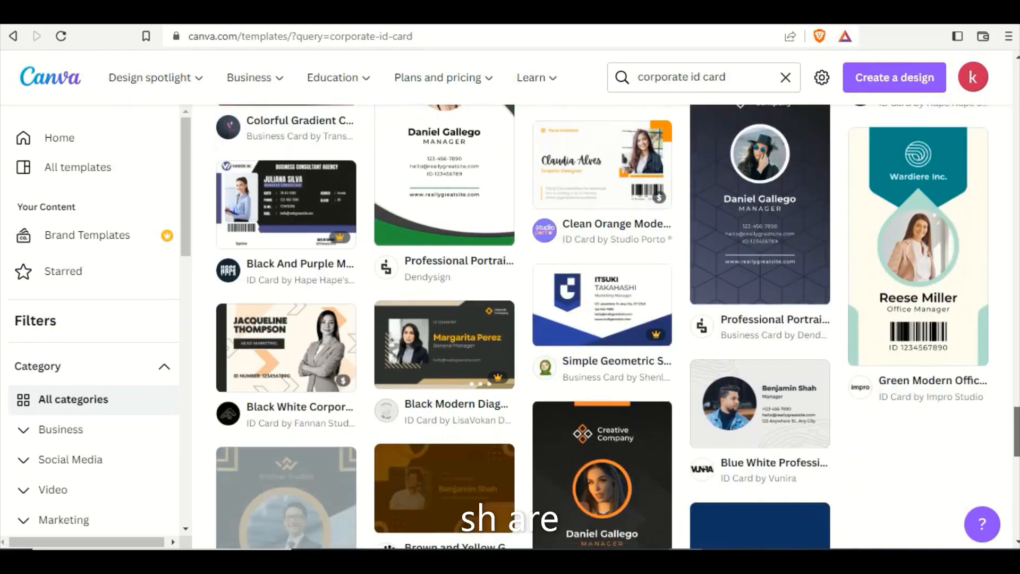
scroll(605, 325, "down", 5)
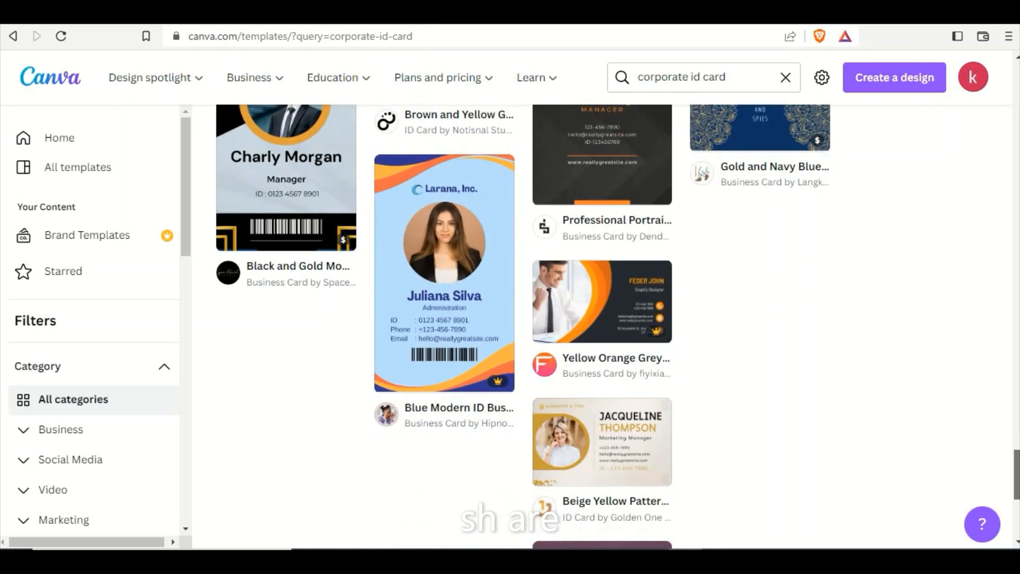
scroll(1016, 393, "down", 2)
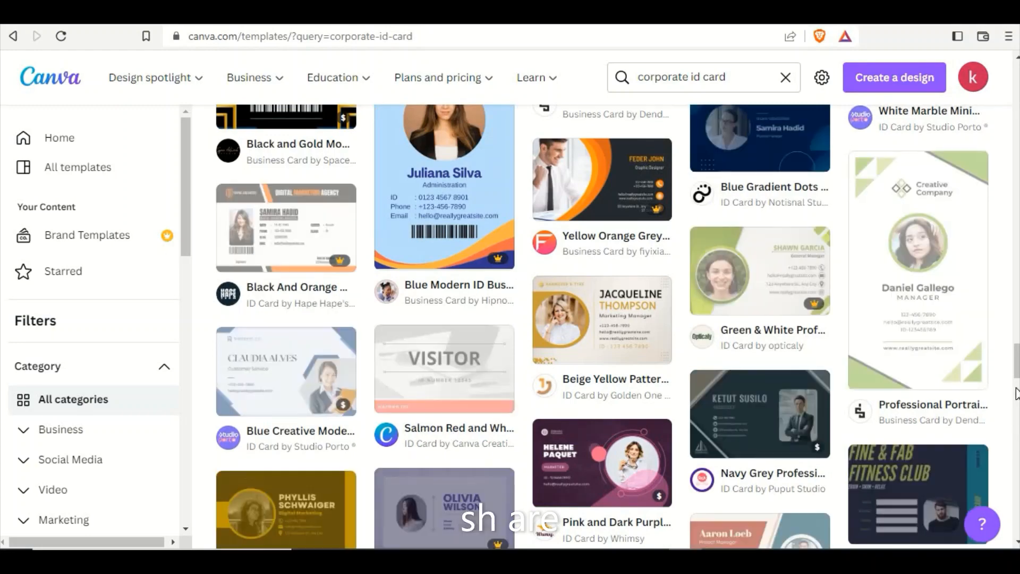
scroll(1016, 393, "down", 3)
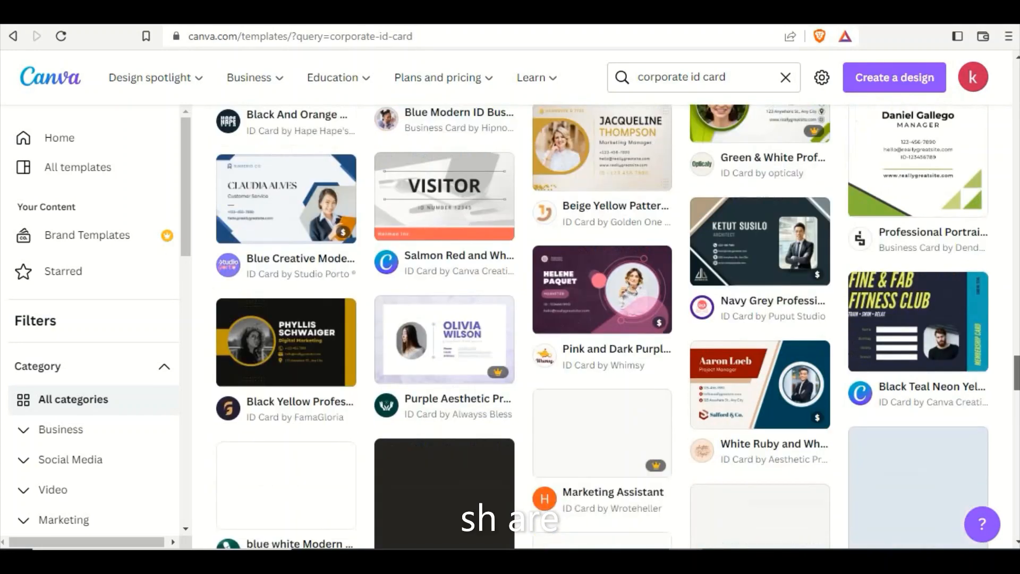
scroll(602, 326, "down", 8)
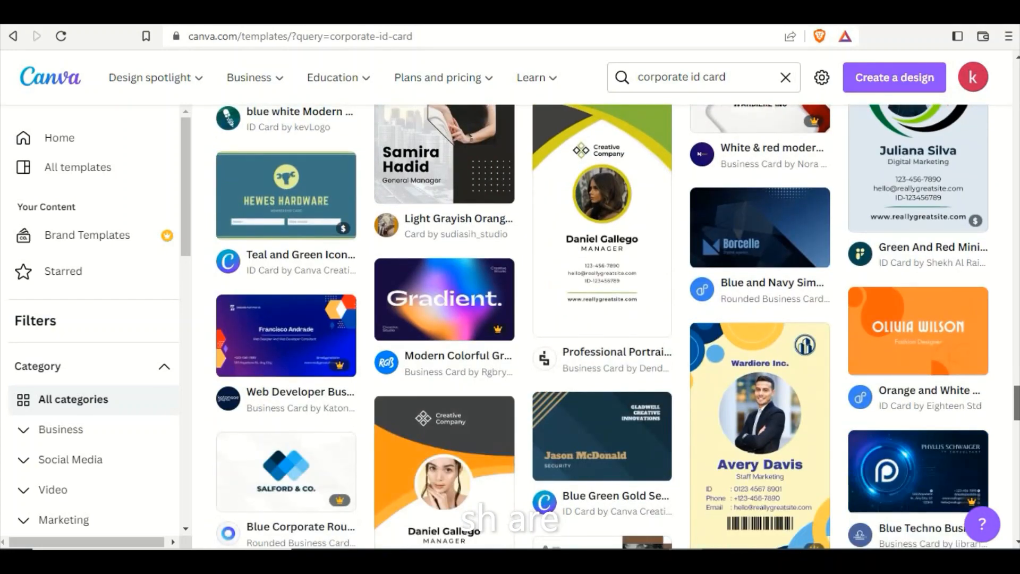
scroll(602, 325, "down", 5)
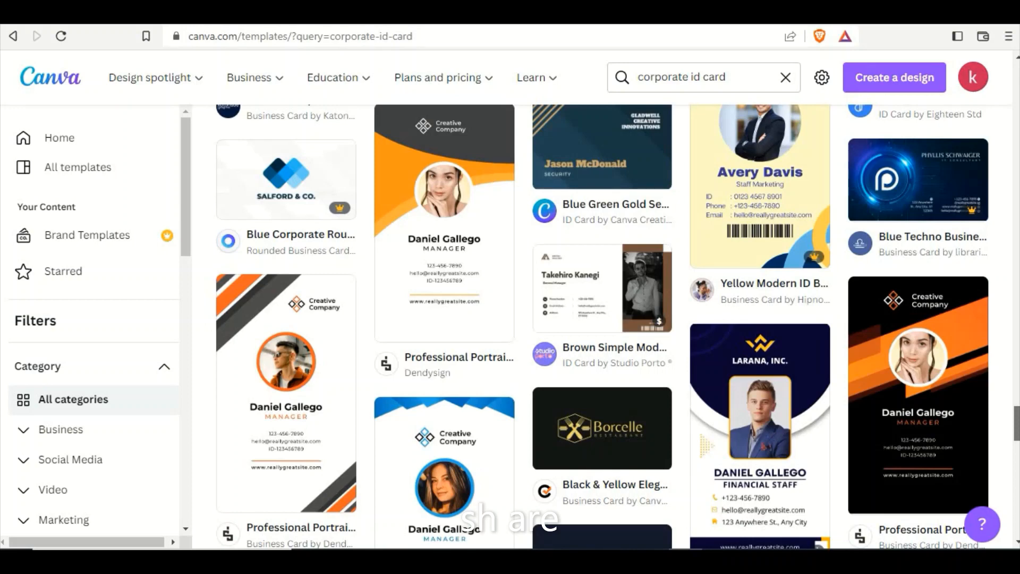
scroll(603, 325, "down", 2)
scroll(603, 326, "down", 5)
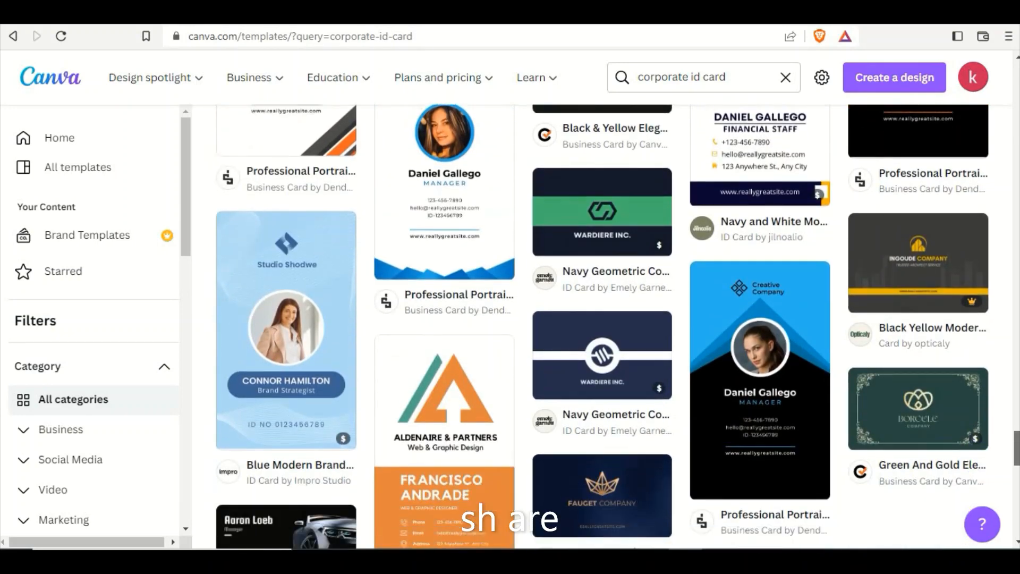
scroll(471, 522, "down", 1)
scroll(471, 522, "down", 4)
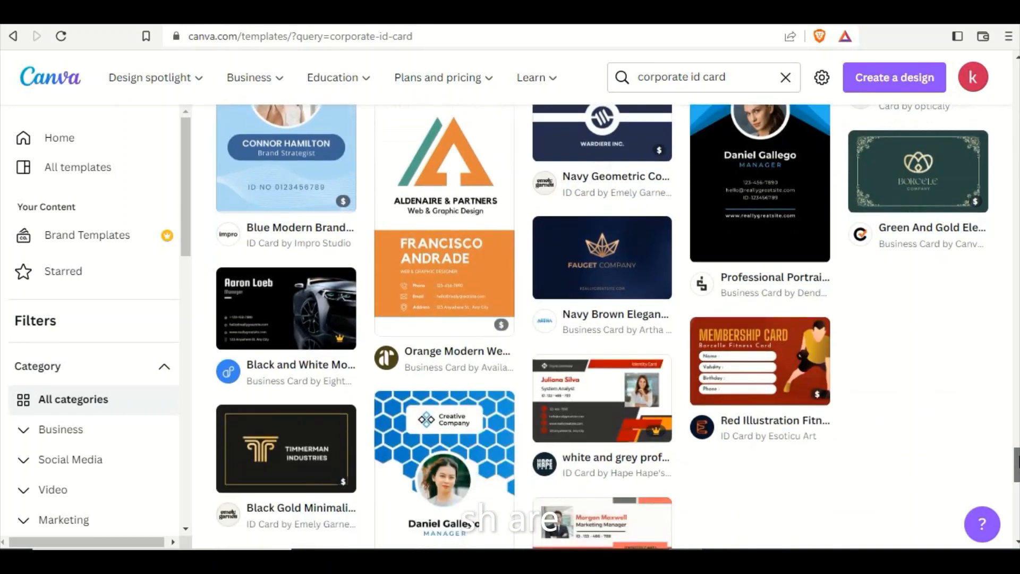
Open the white Professional Portrait Business Card template with the blue chevron base for customizing.
left_click_drag(1014, 457, 1011, 194)
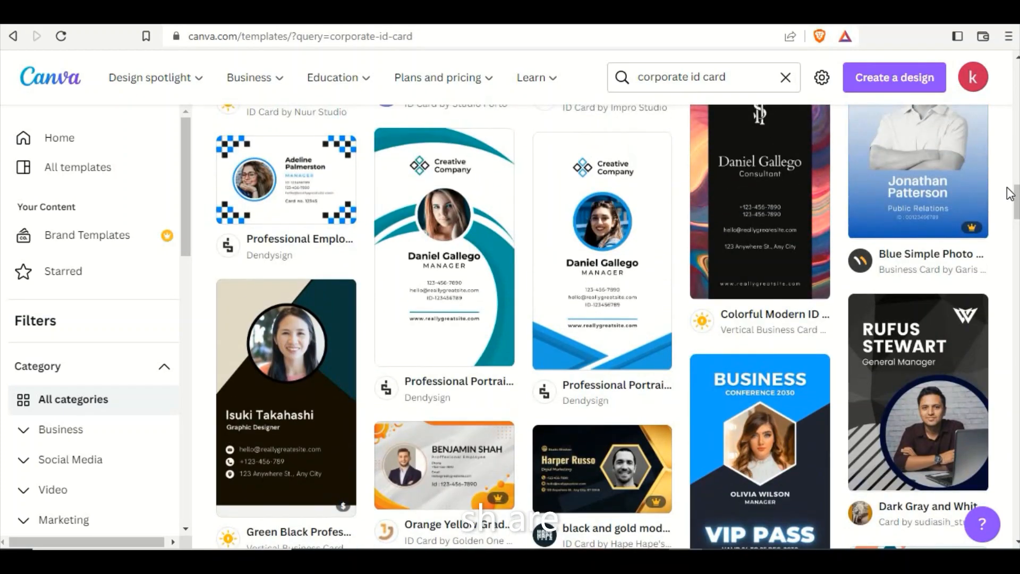
left_click(649, 279)
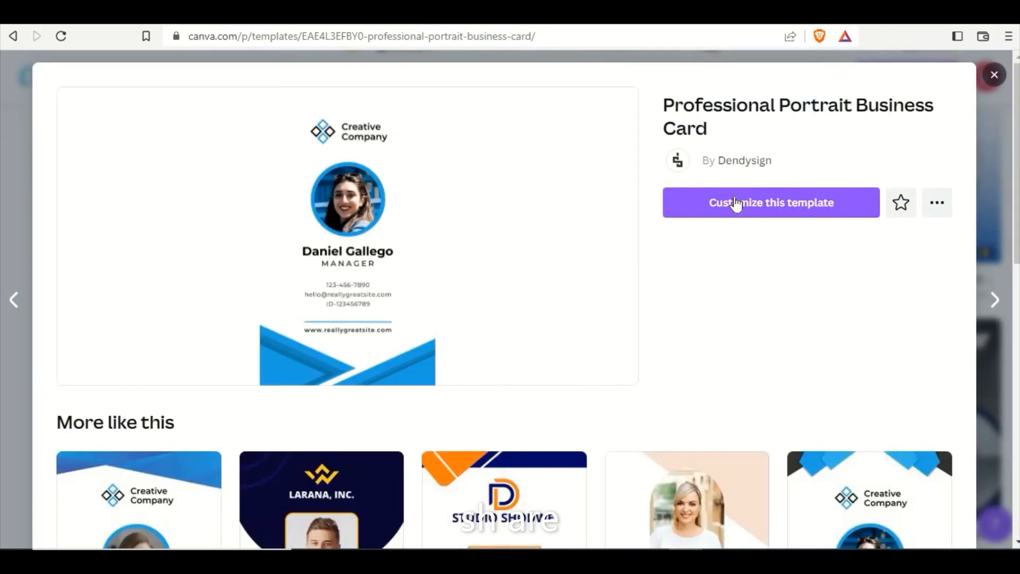
left_click(735, 202)
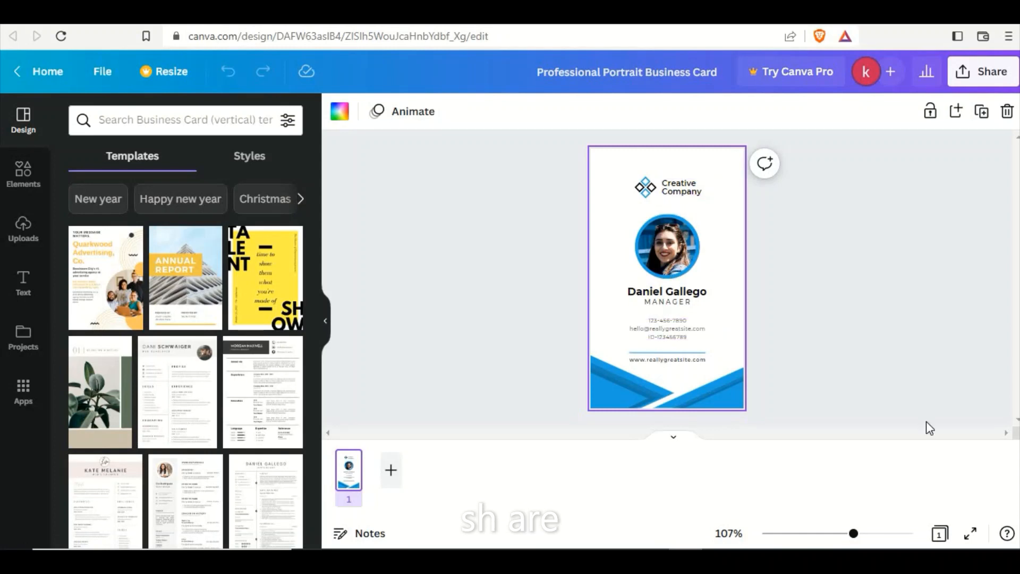
Add "plus" after "Creative" in the company name beside the card's logo.
left_click_drag(854, 534, 864, 535)
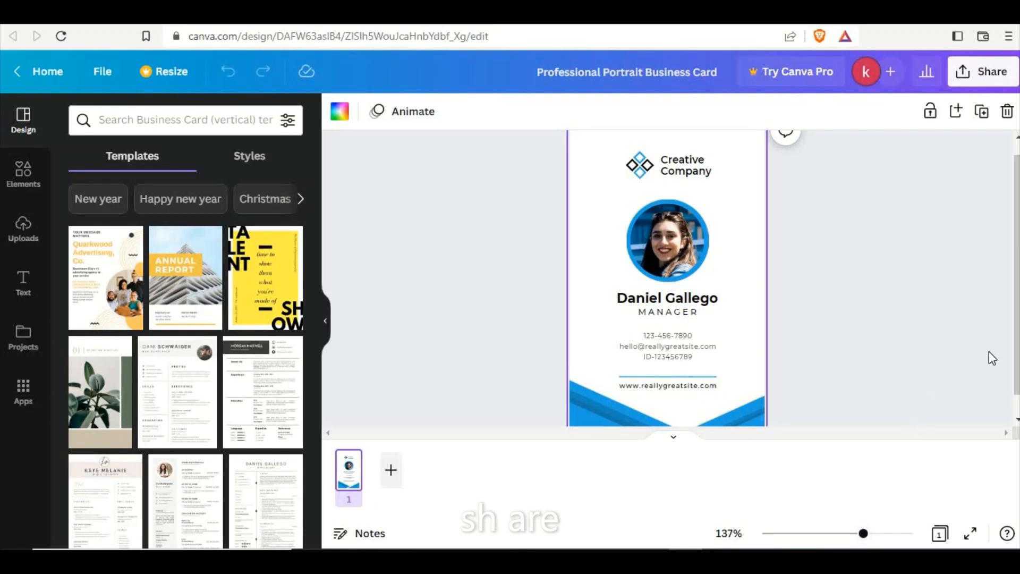
scroll(1015, 345, "up", 1)
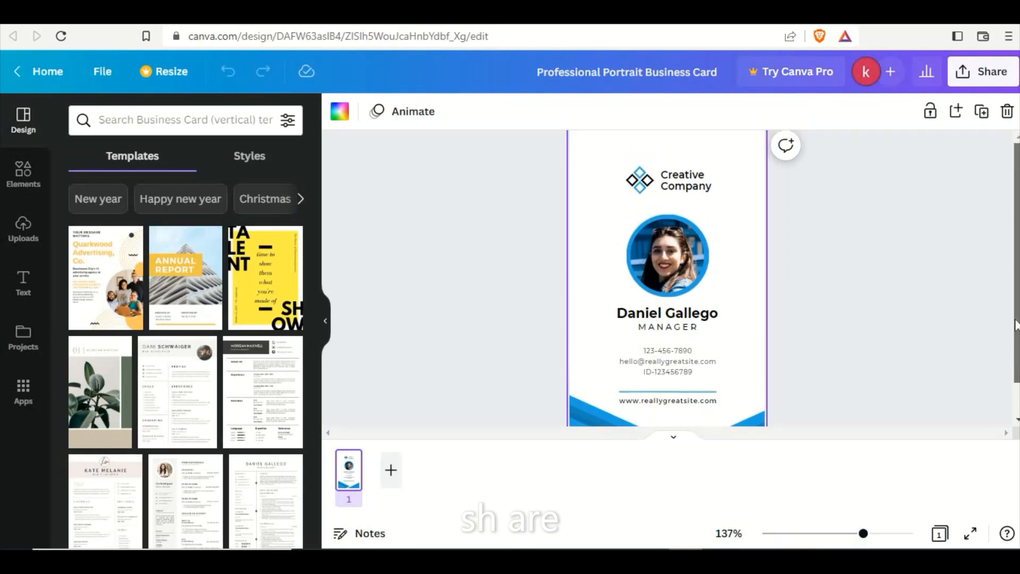
double_click(683, 181)
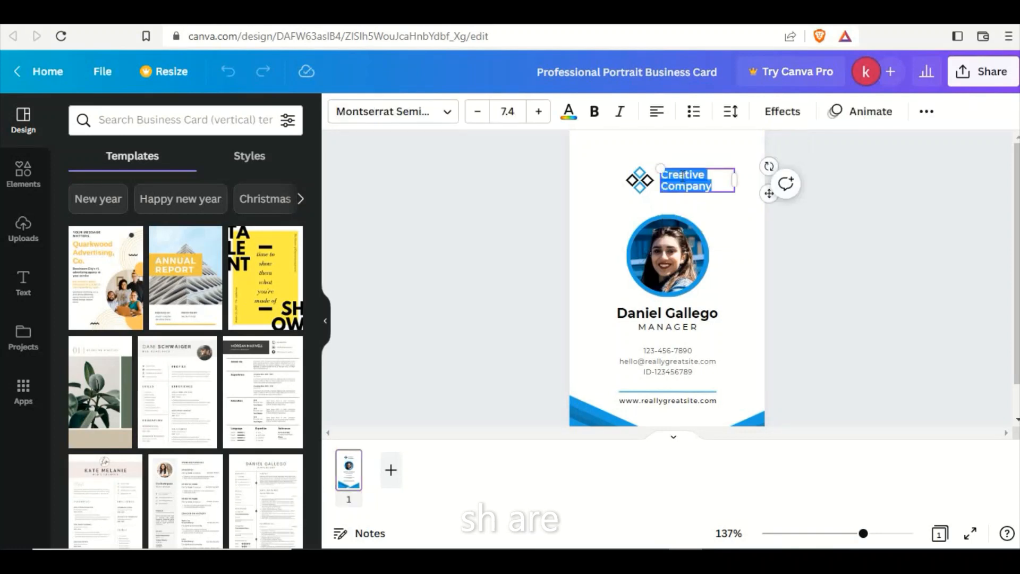
left_click(682, 177)
double_click(683, 177)
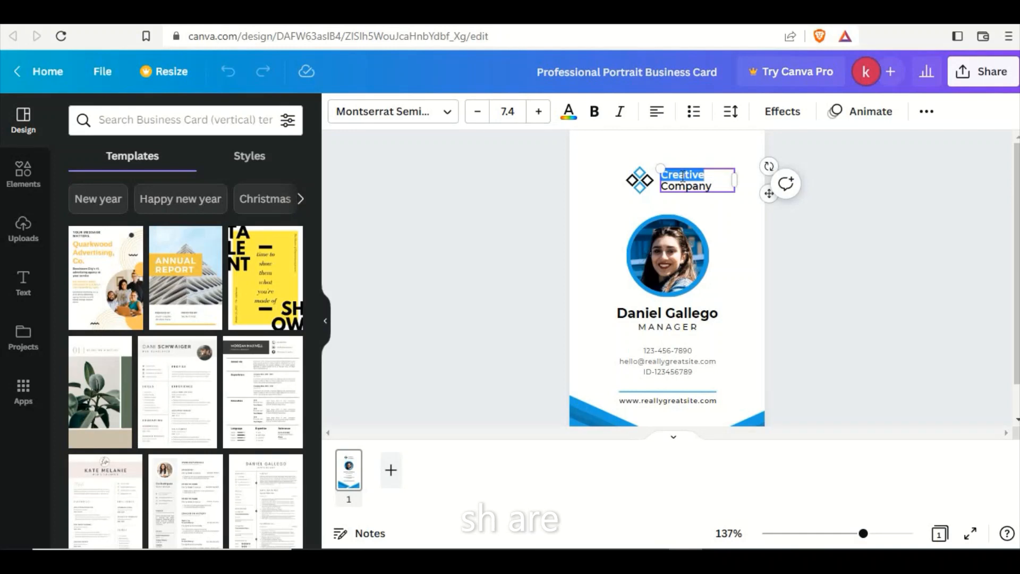
left_click(714, 175)
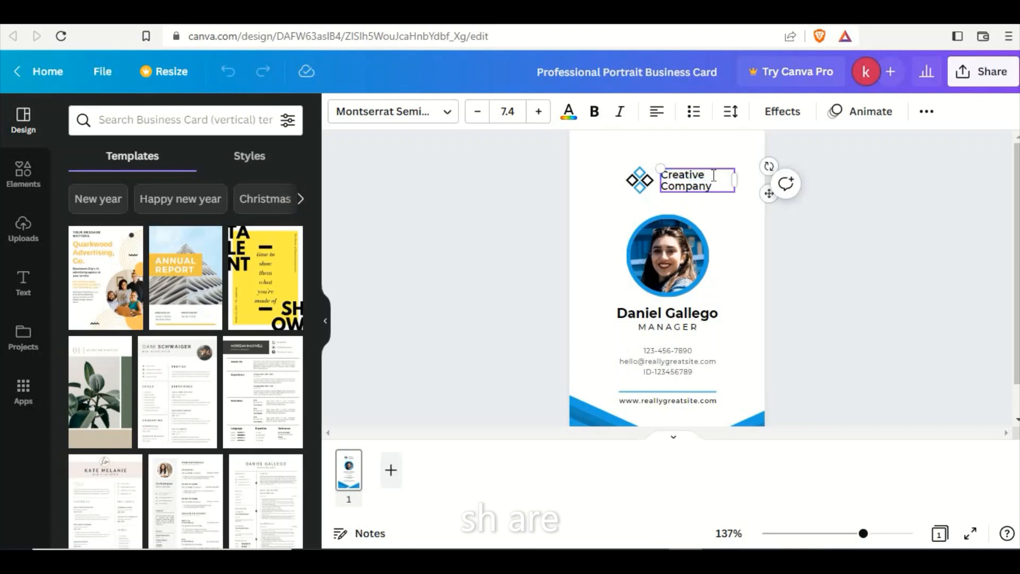
type("plus")
Reduce the font size of the "Creative plus" line to 6.4.
left_click_drag(697, 178, 731, 176)
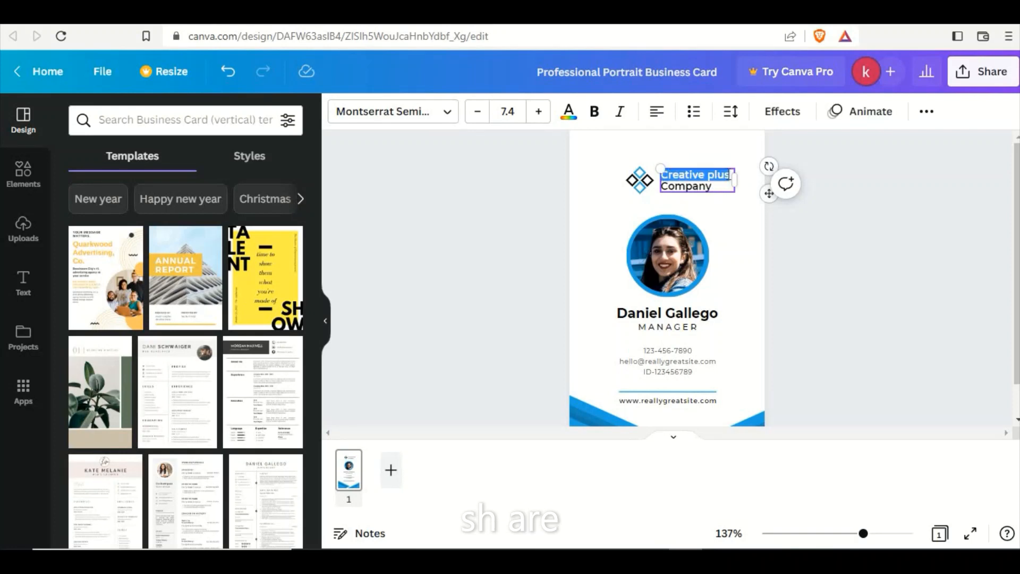
left_click(476, 116)
left_click(476, 115)
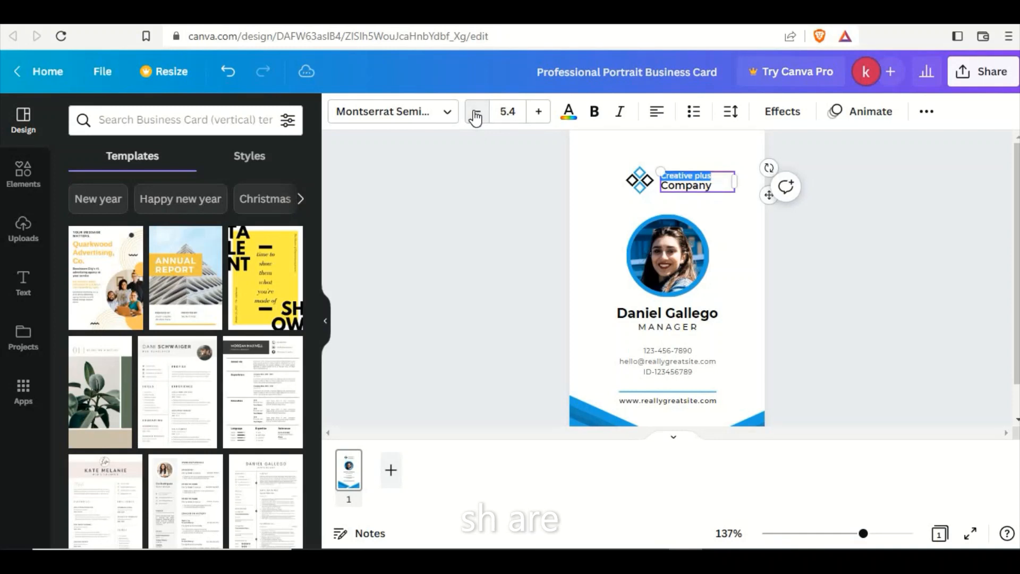
left_click(539, 114)
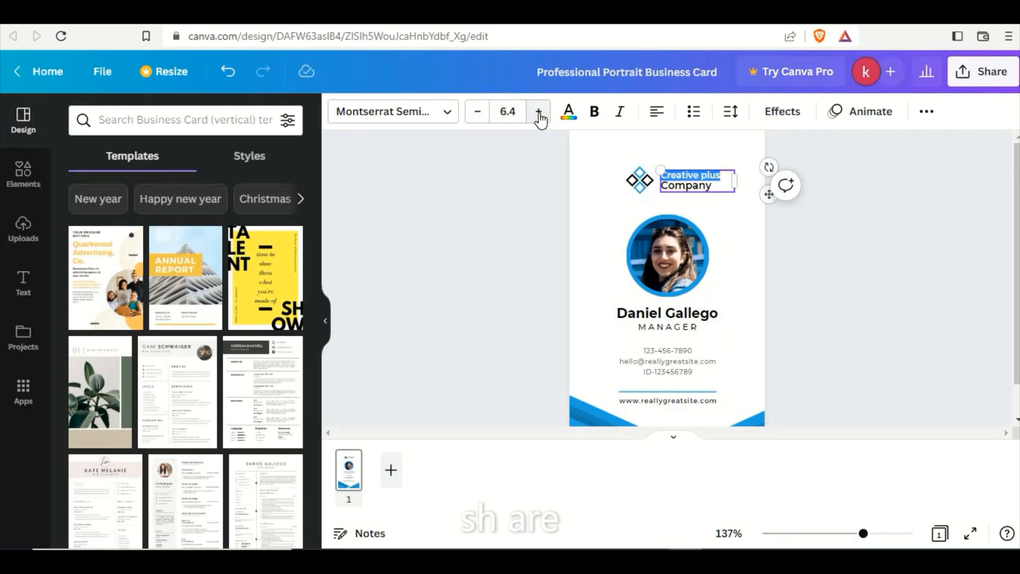
left_click(526, 230)
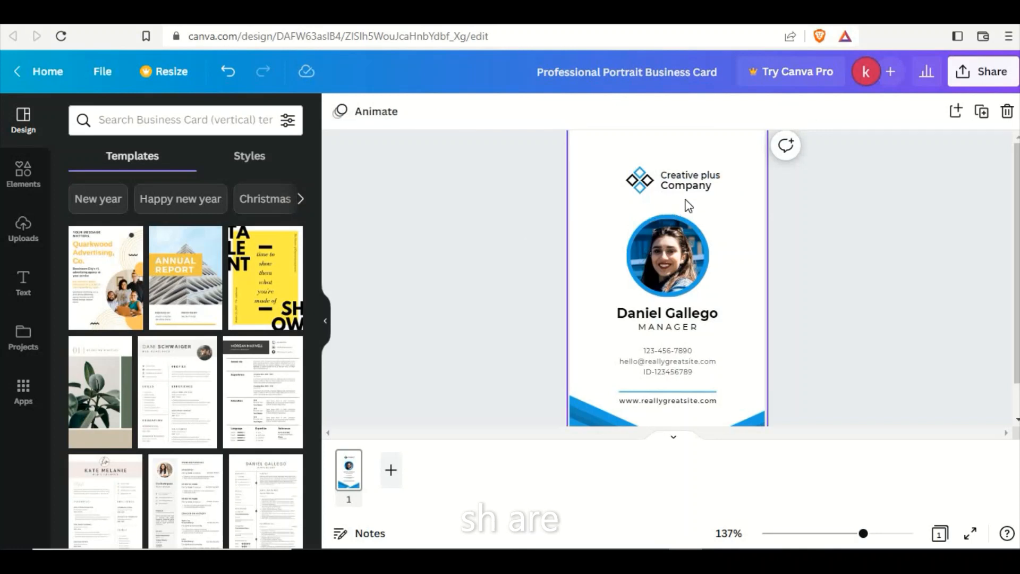
Recolor the diamond logo, changing its blue parts to the brown photo color and its black parts to the peach photo color.
left_click(641, 187)
left_click(339, 116)
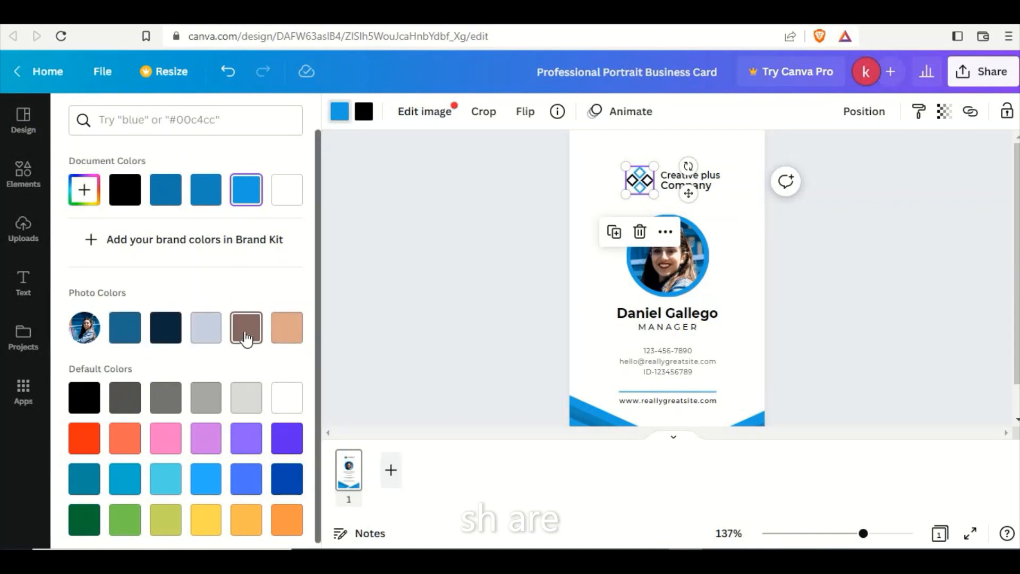
left_click(245, 339)
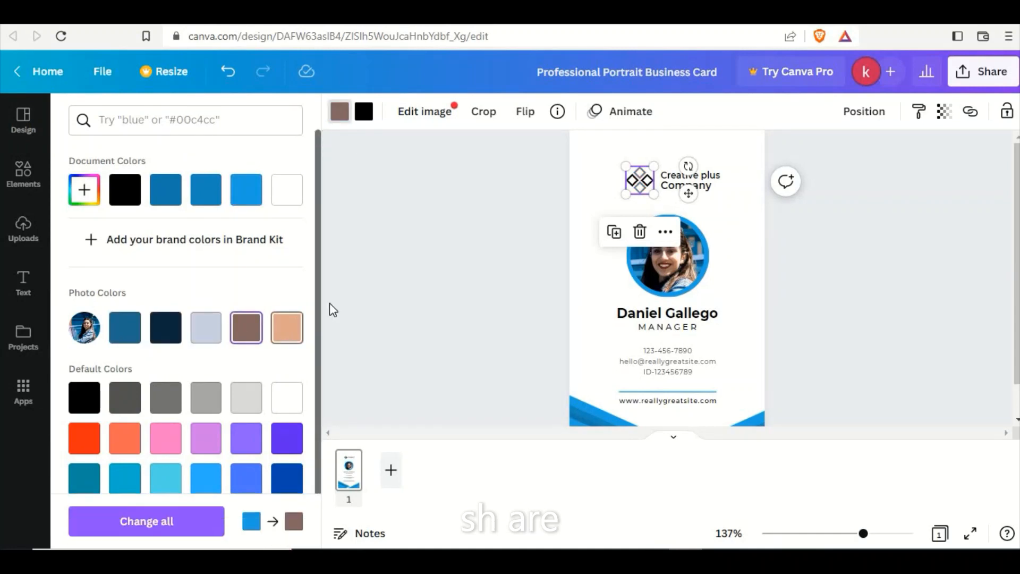
left_click(363, 115)
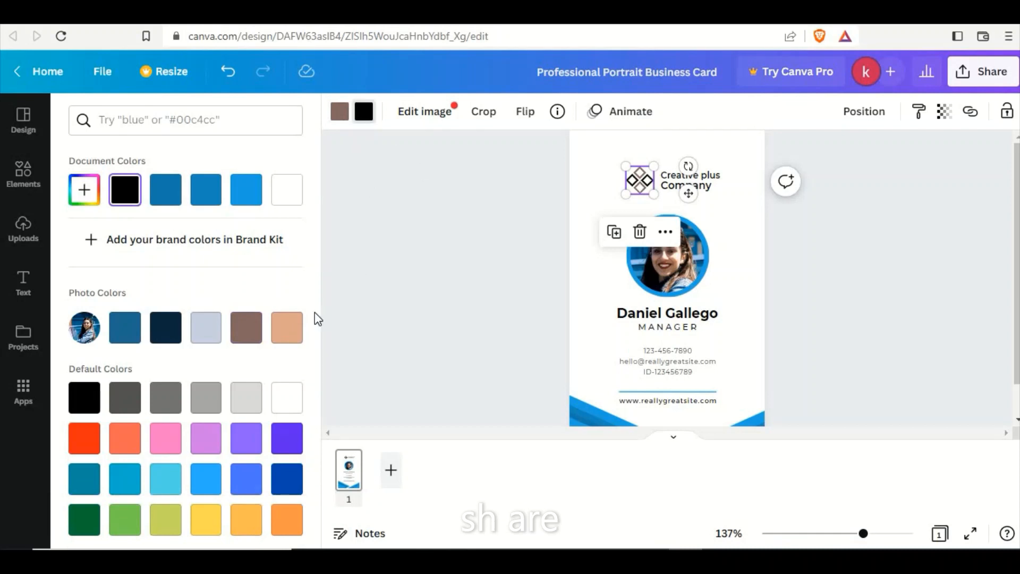
left_click(295, 335)
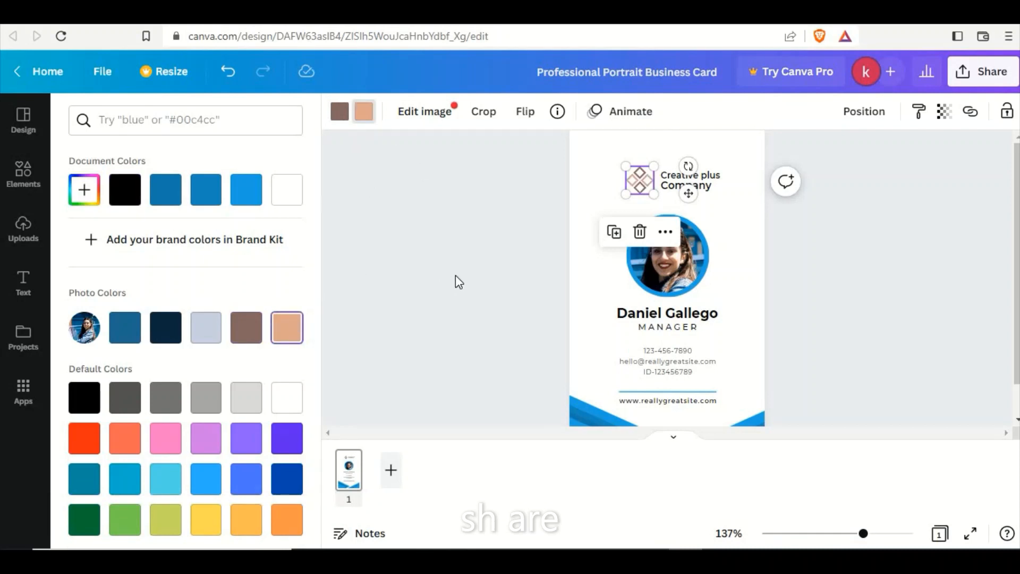
Recolor the diamond logo, changing its peach parts to the darkest blue document color and its brown parts to the brightest blue.
left_click(202, 205)
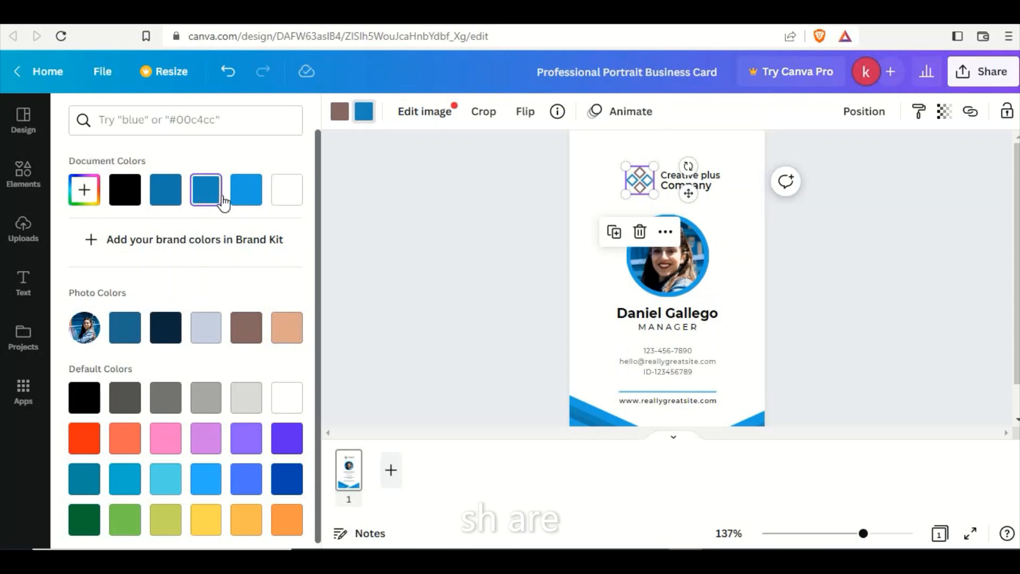
left_click(173, 197)
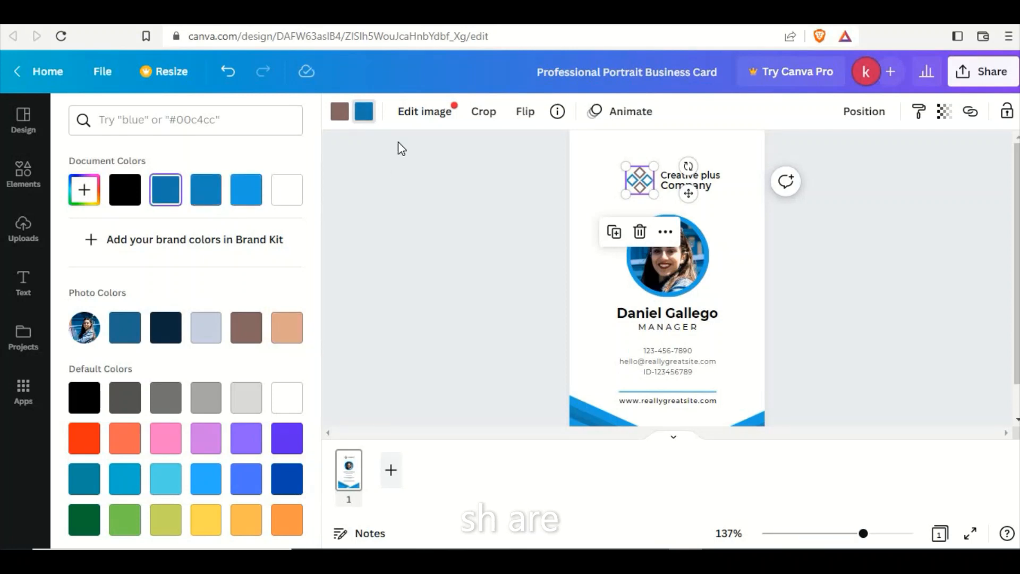
left_click(364, 118)
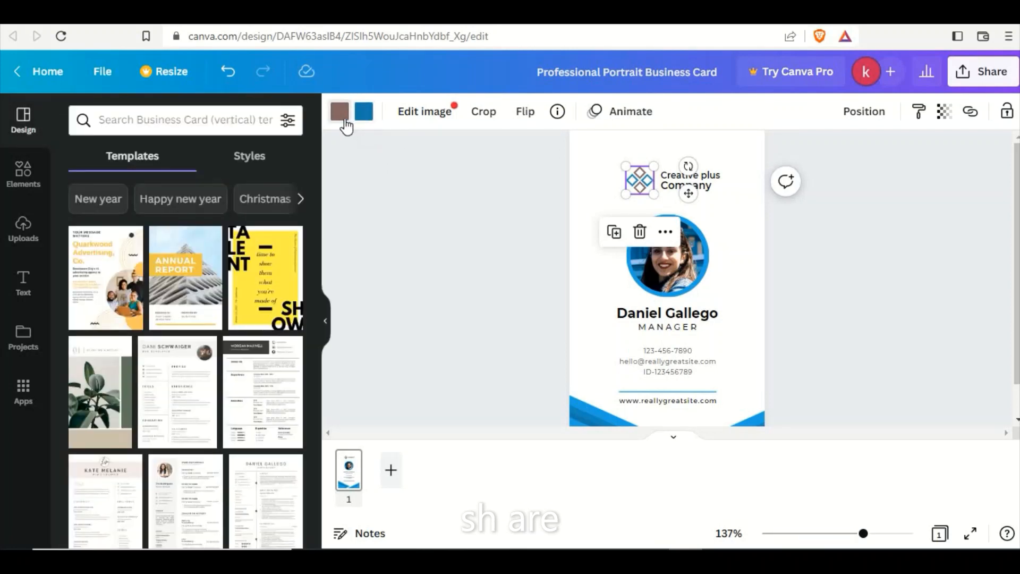
left_click(343, 120)
left_click(250, 192)
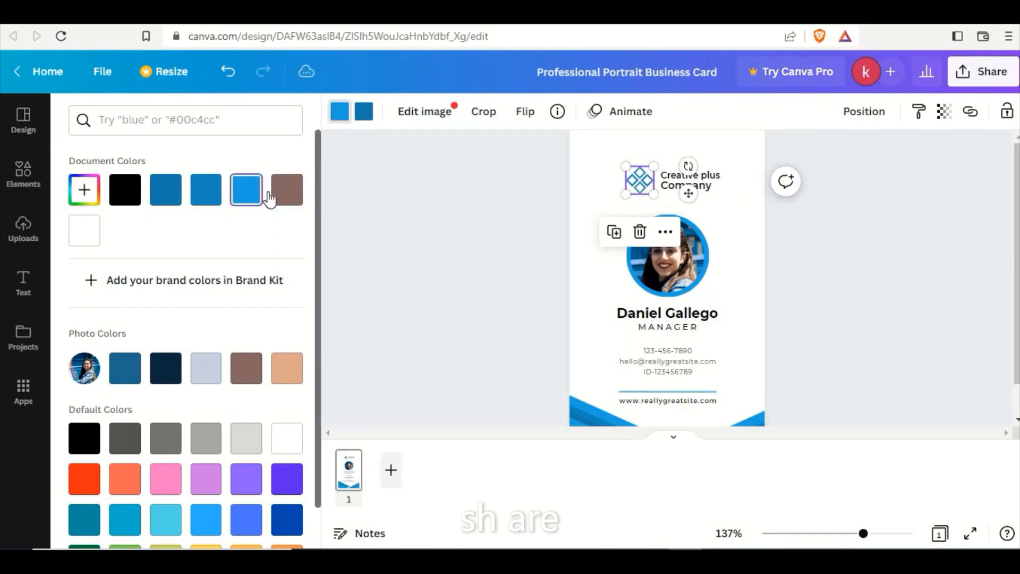
left_click(427, 211)
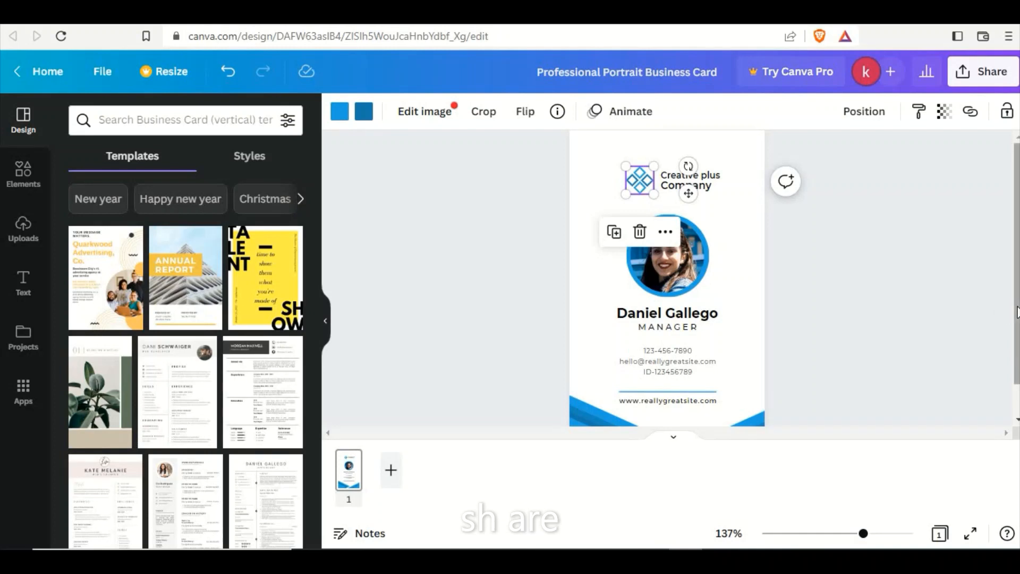
Duplicate the blue chevron graphic from the card's base and place the copy across the card's top edge, its upper half off the page.
left_click_drag(1017, 312, 1017, 340)
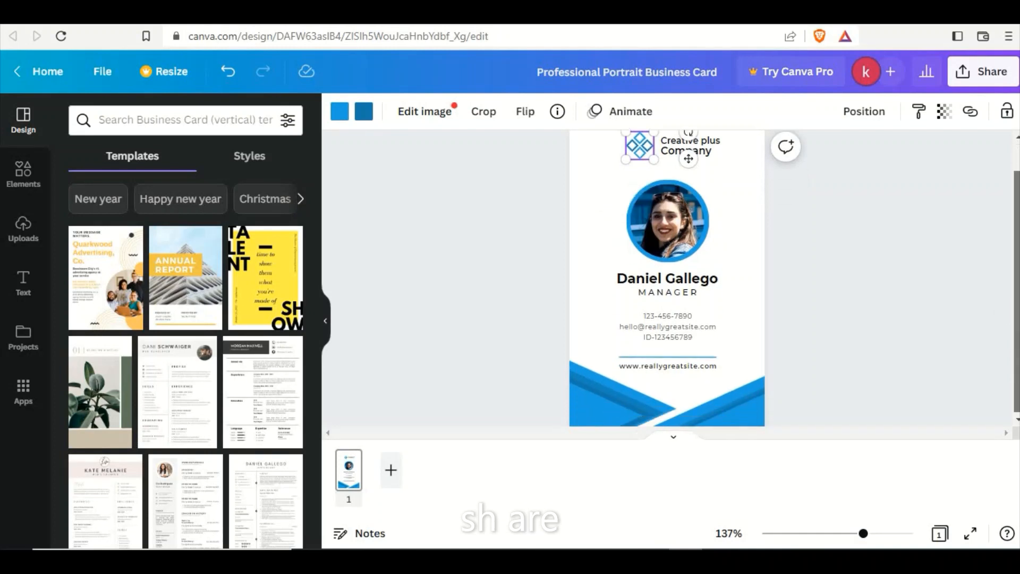
left_click(741, 400)
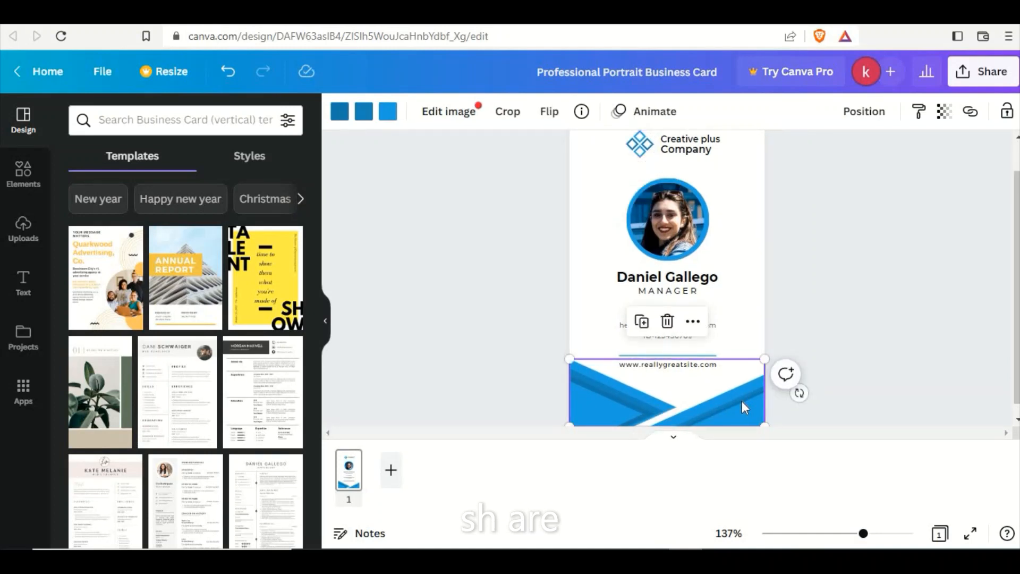
left_click_drag(1016, 247, 1015, 219)
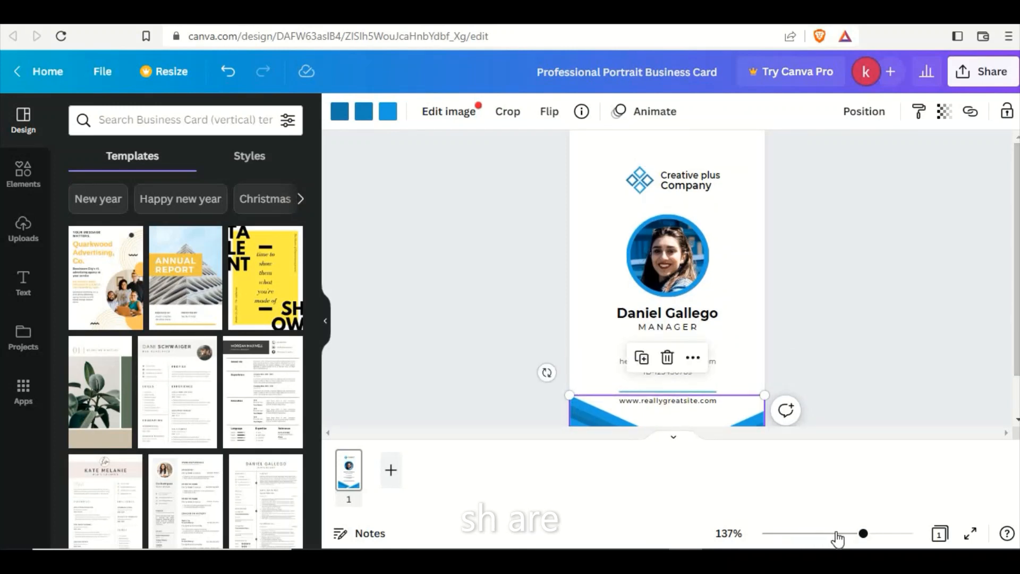
left_click_drag(862, 535, 850, 534)
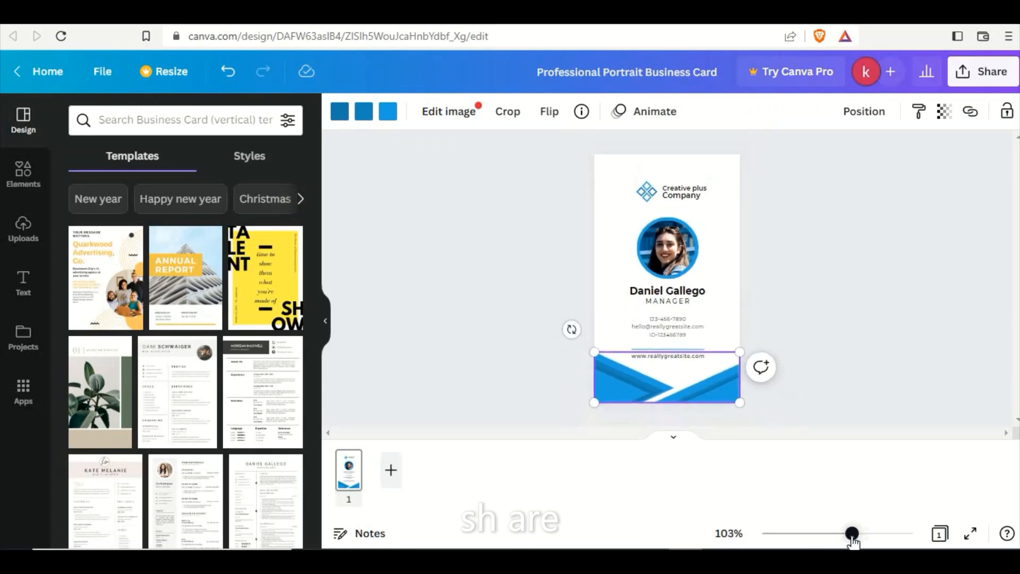
left_click(620, 184)
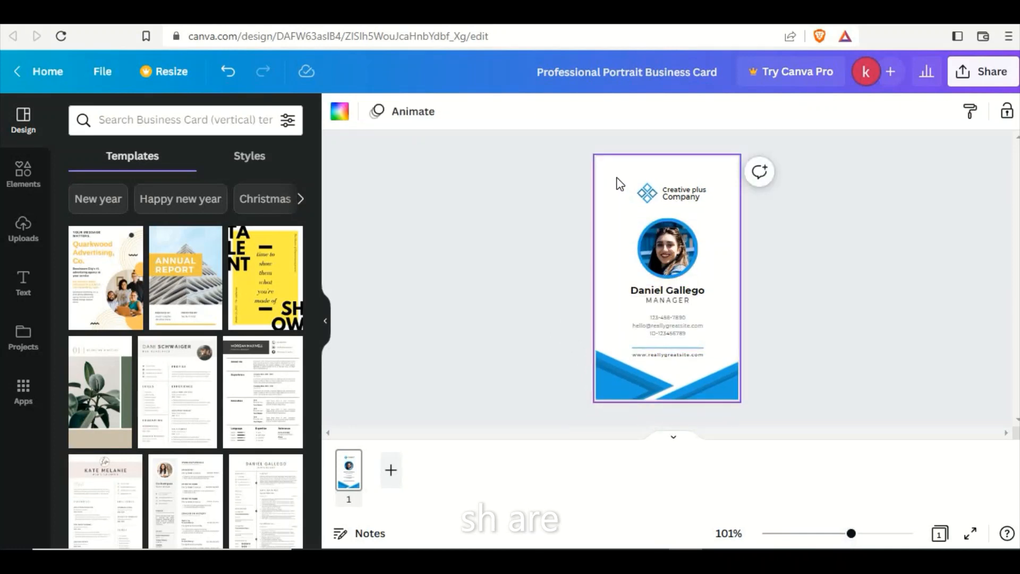
key("ctrl+v")
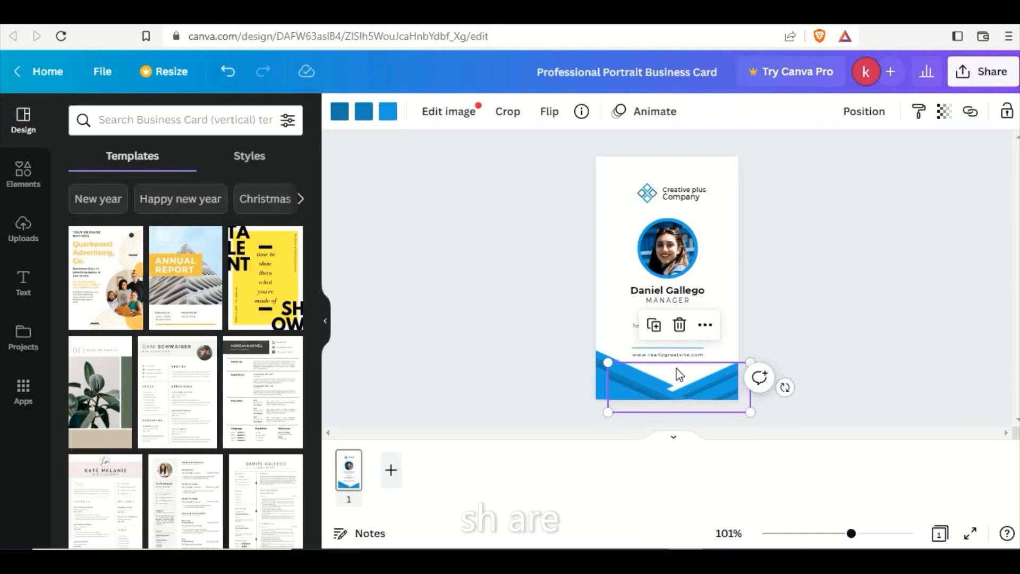
left_click_drag(679, 375, 669, 149)
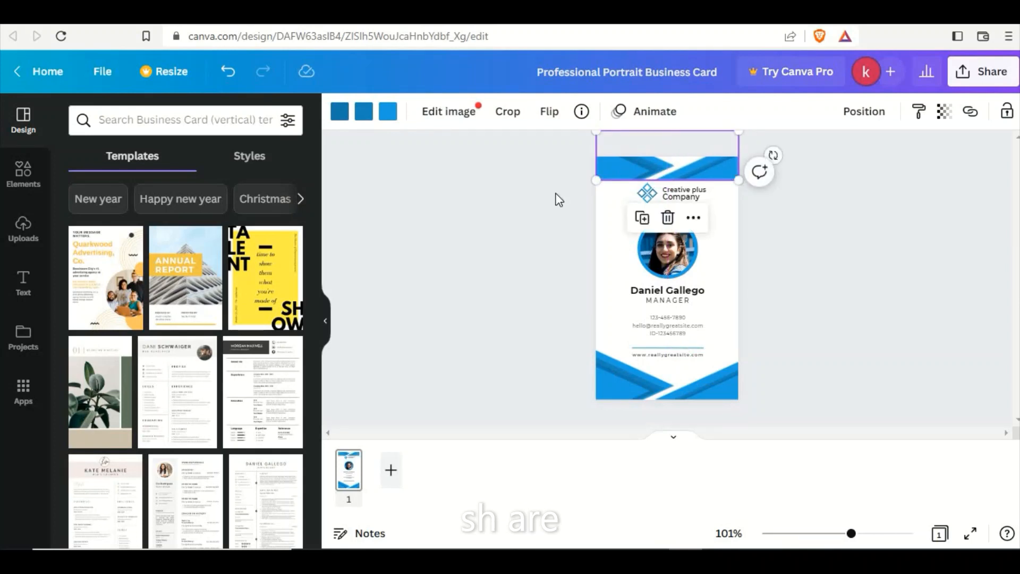
left_click(511, 251)
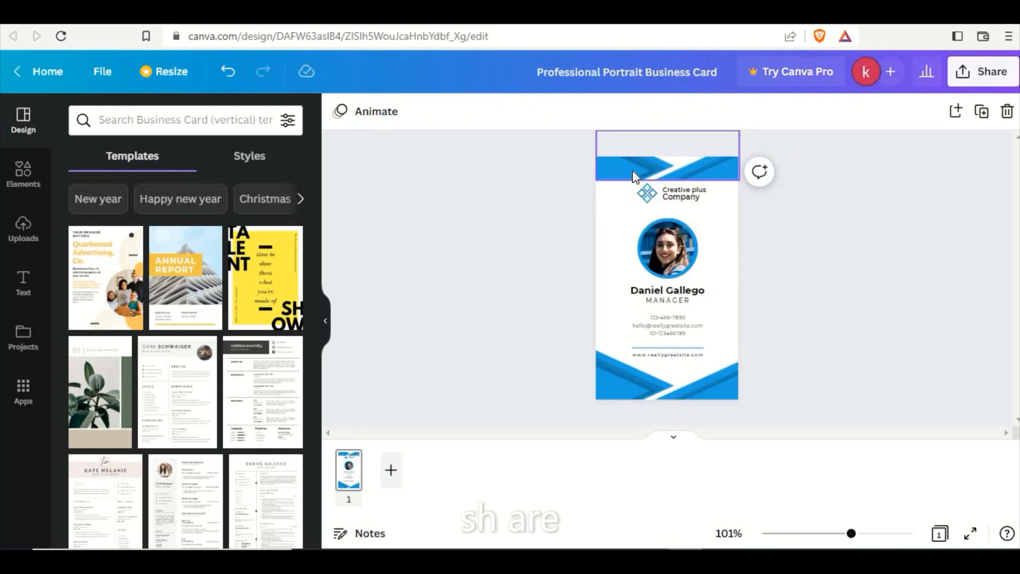
Change the card's background to the custom pale blue #DCEBED.
left_click(617, 221)
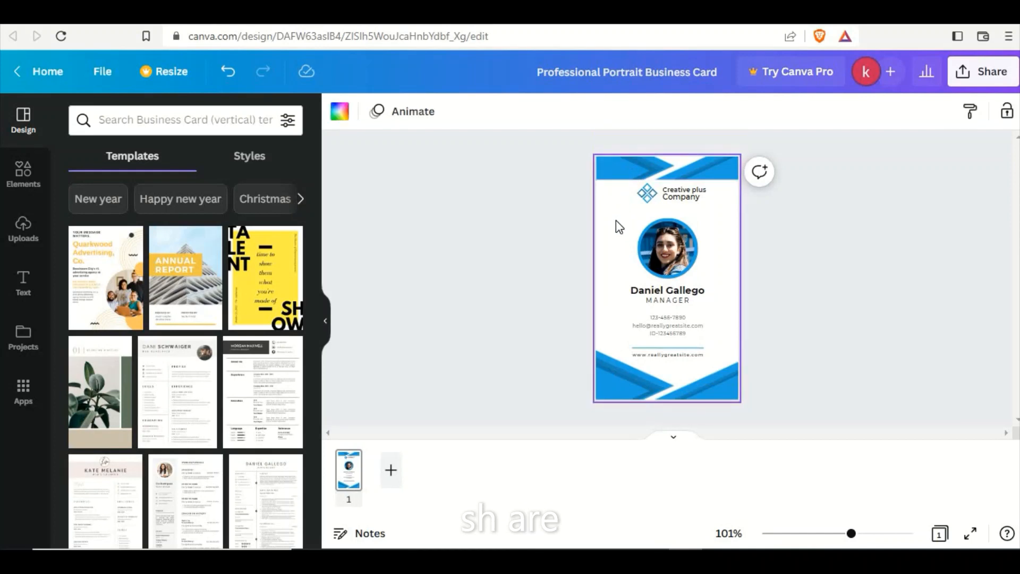
left_click(341, 112)
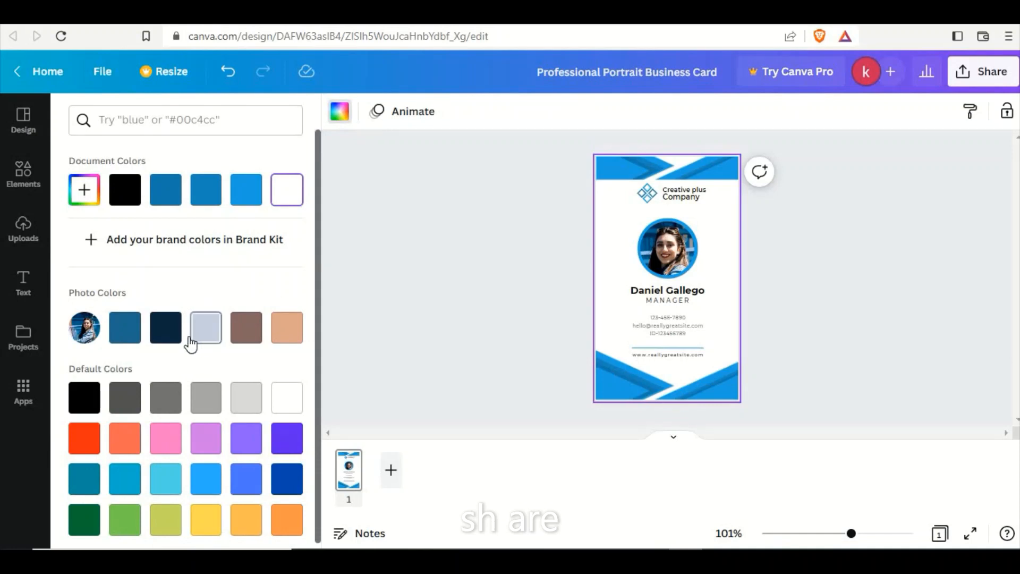
left_click(84, 190)
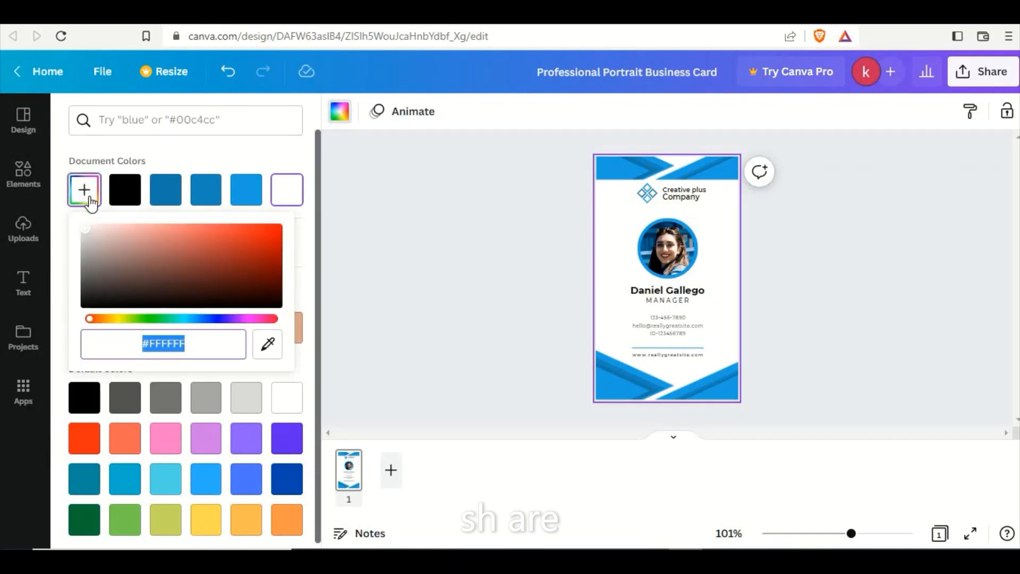
left_click(185, 320)
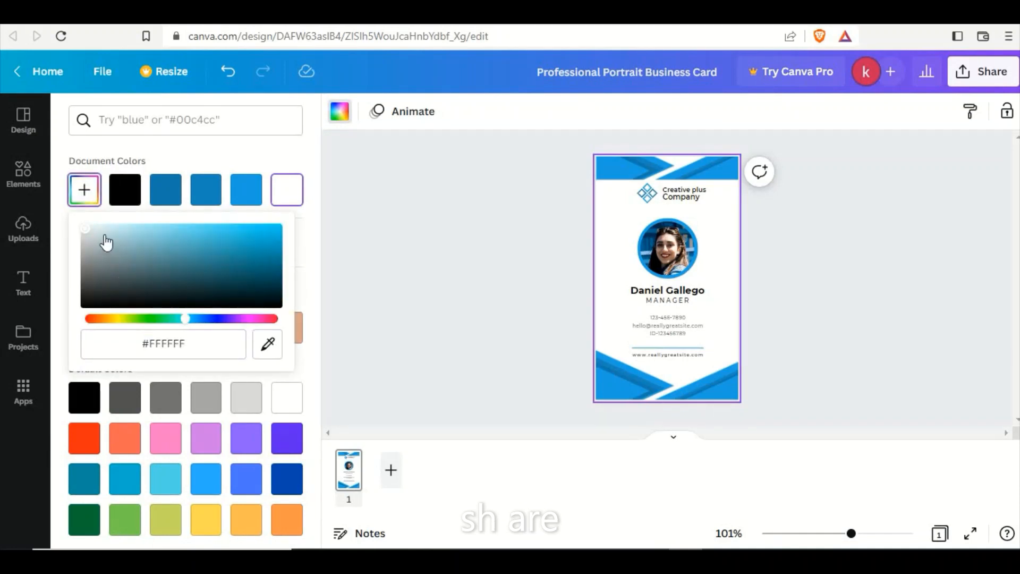
left_click_drag(86, 229, 95, 229)
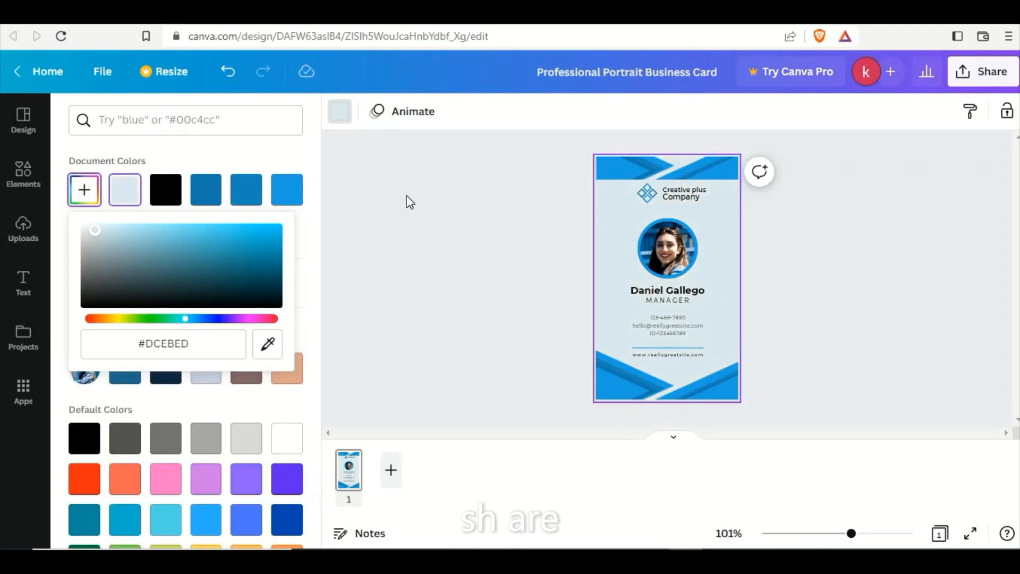
left_click(439, 209)
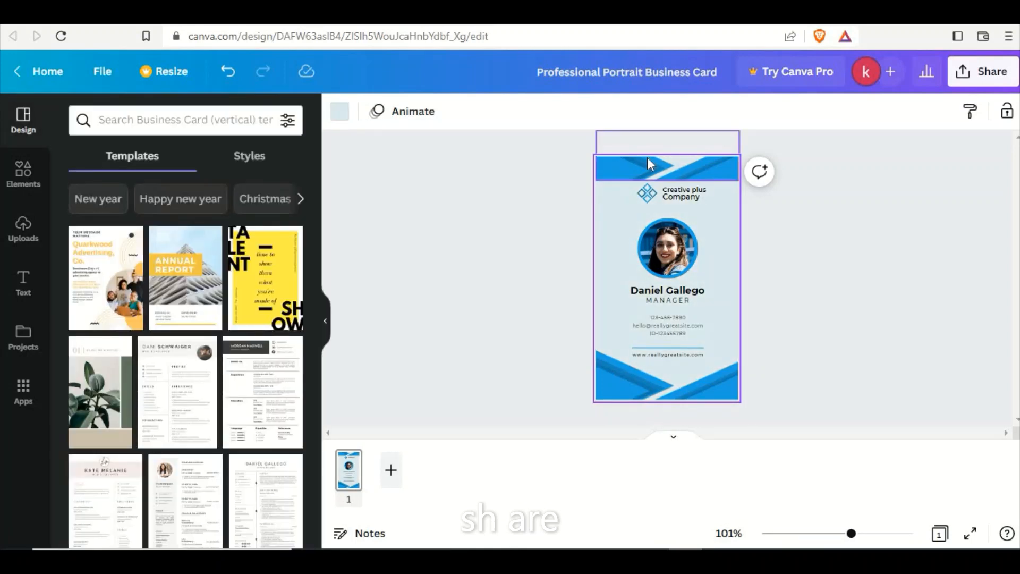
Recolor the darkest blue of the chevron graphic at the card's top edge to the custom blue #227FCB.
left_click(645, 166)
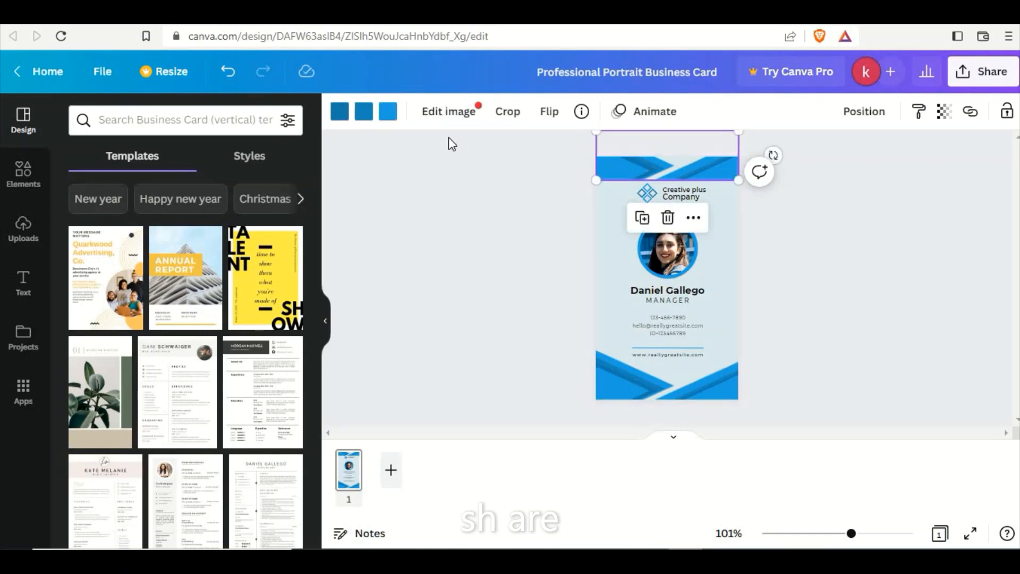
left_click(340, 115)
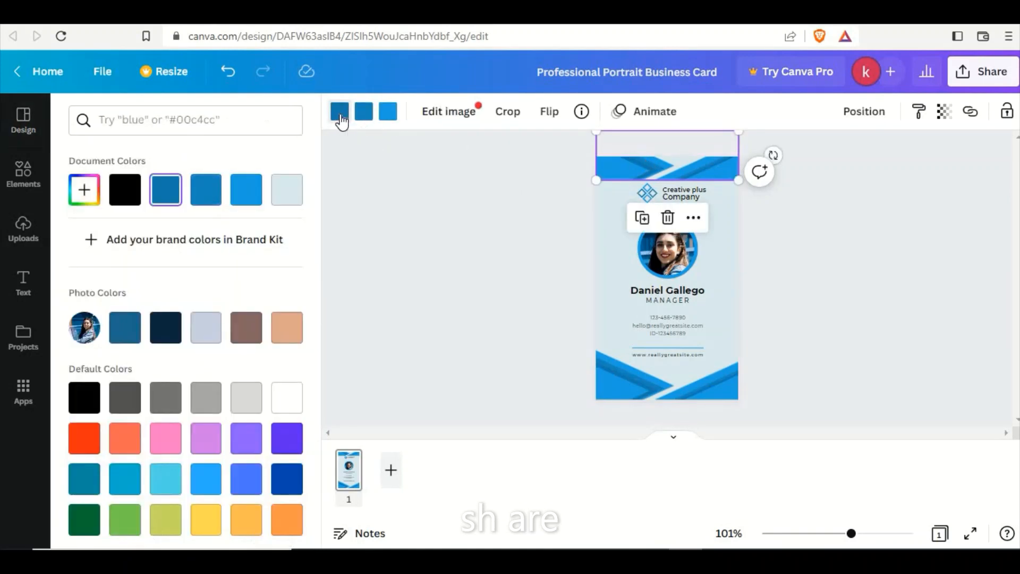
left_click(167, 333)
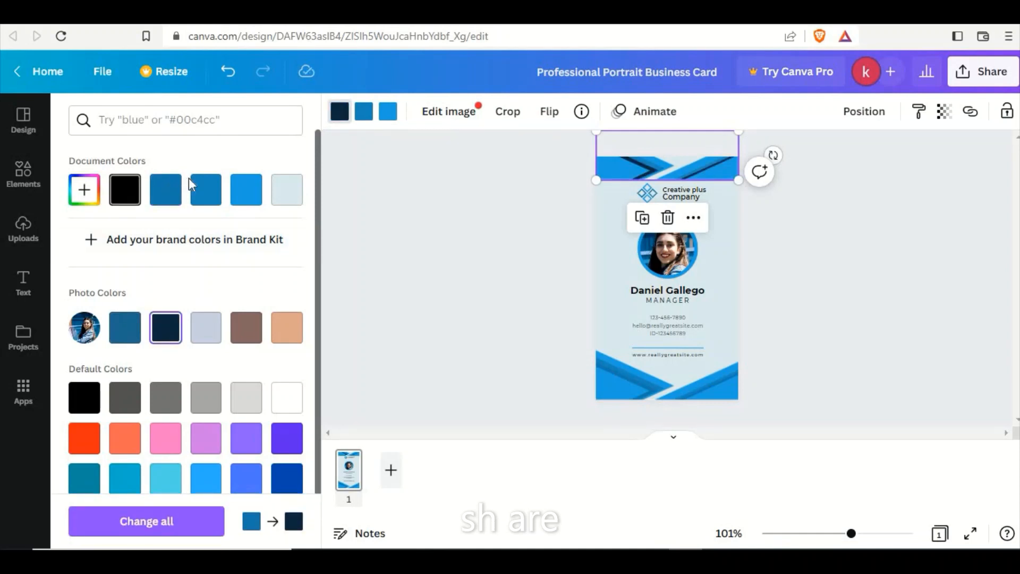
left_click(87, 192)
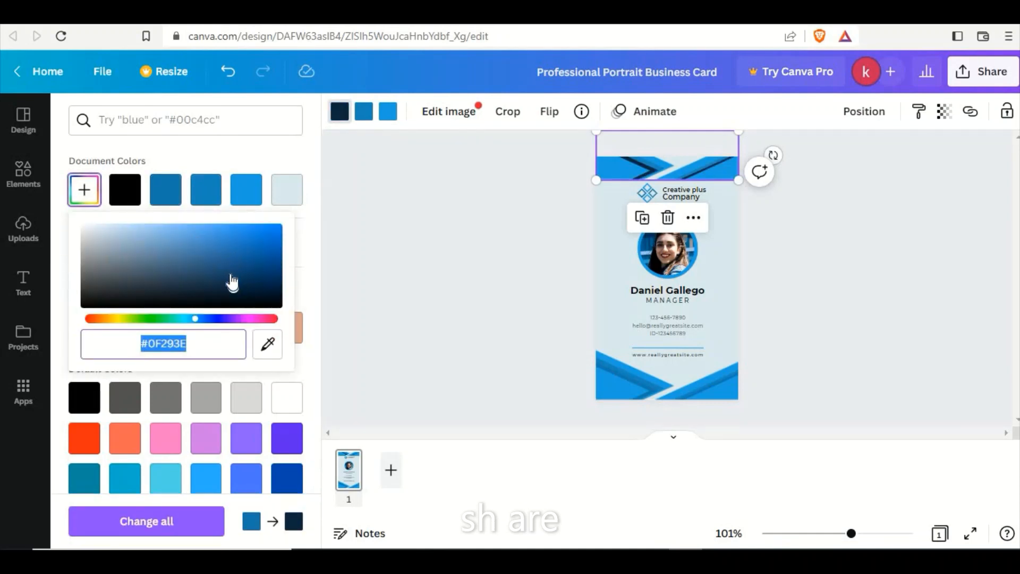
left_click_drag(234, 288, 249, 242)
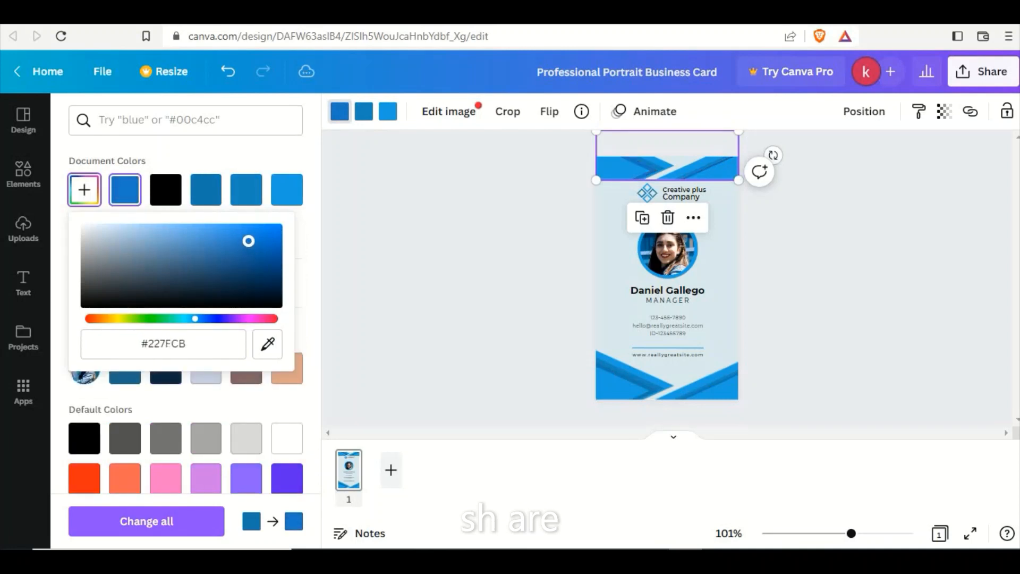
left_click(461, 225)
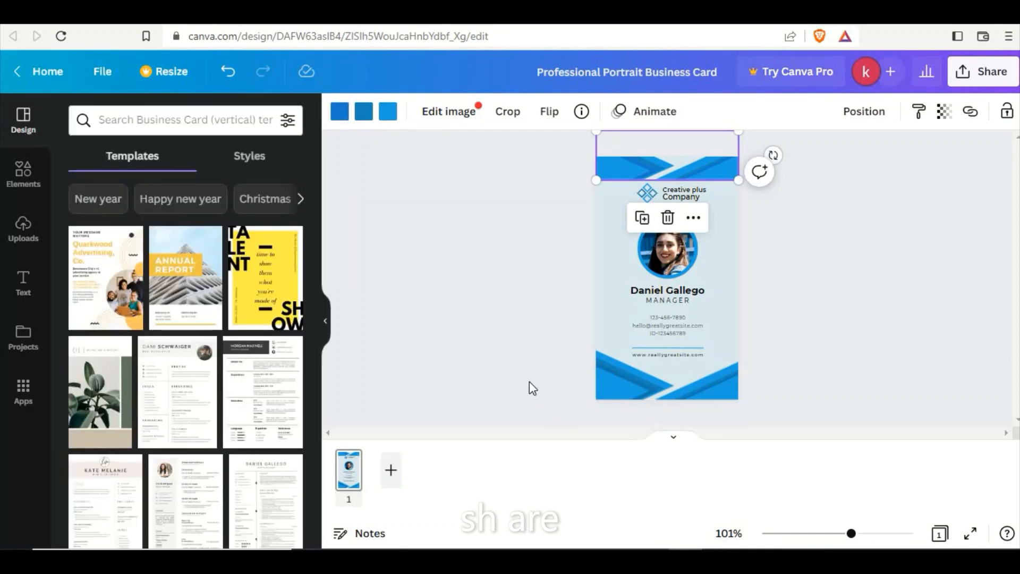
Replace the name below the portrait with the new cardholder's full name in capital letters.
double_click(642, 288)
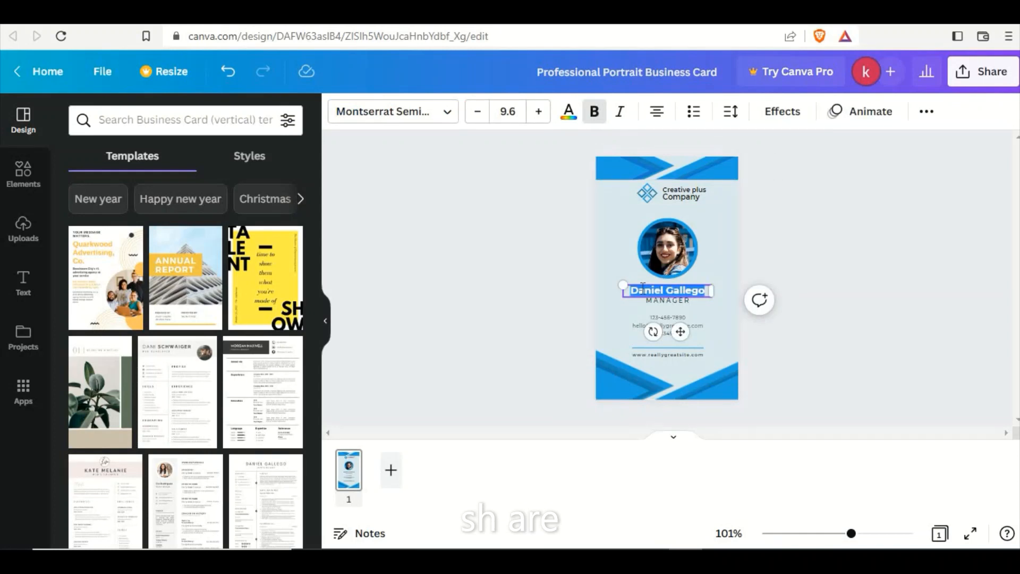
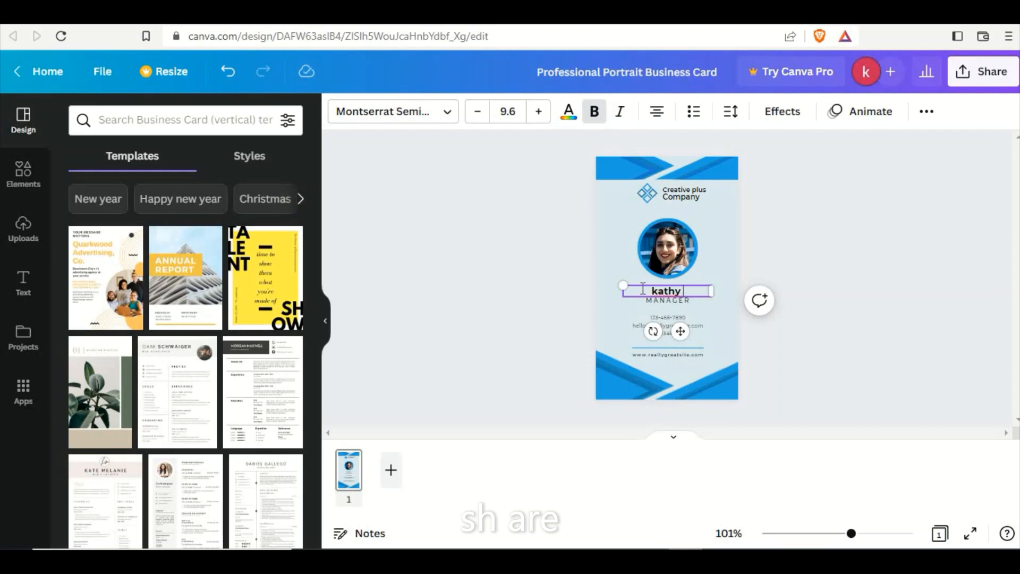
triple_click(668, 291)
type("kathy")
key("BackSpace")
key("BackSpace")
key("BackSpace")
key("BackSpace")
key("BackSpace")
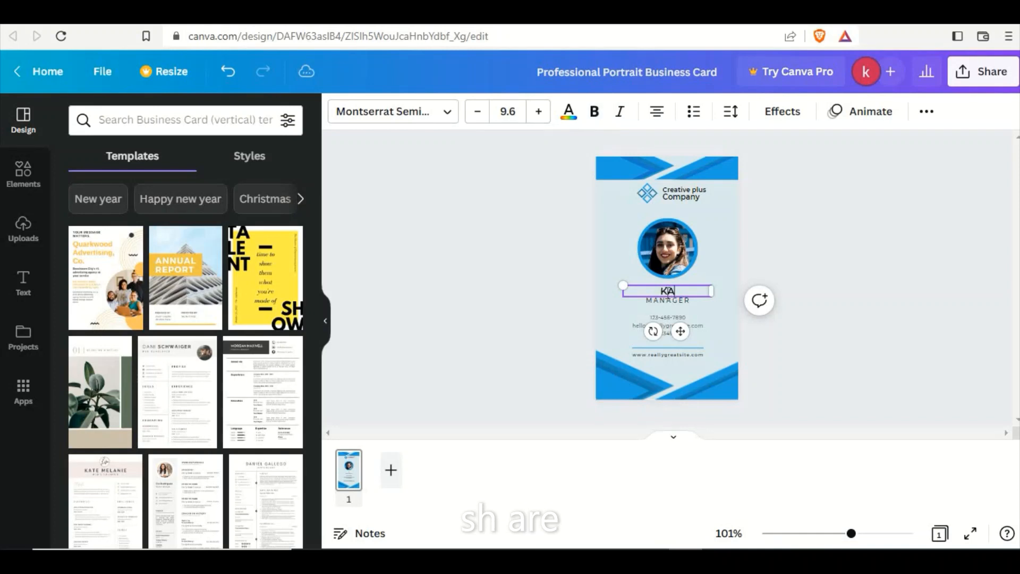
Make the cardholder's whole name bold.
key("ctrl+b")
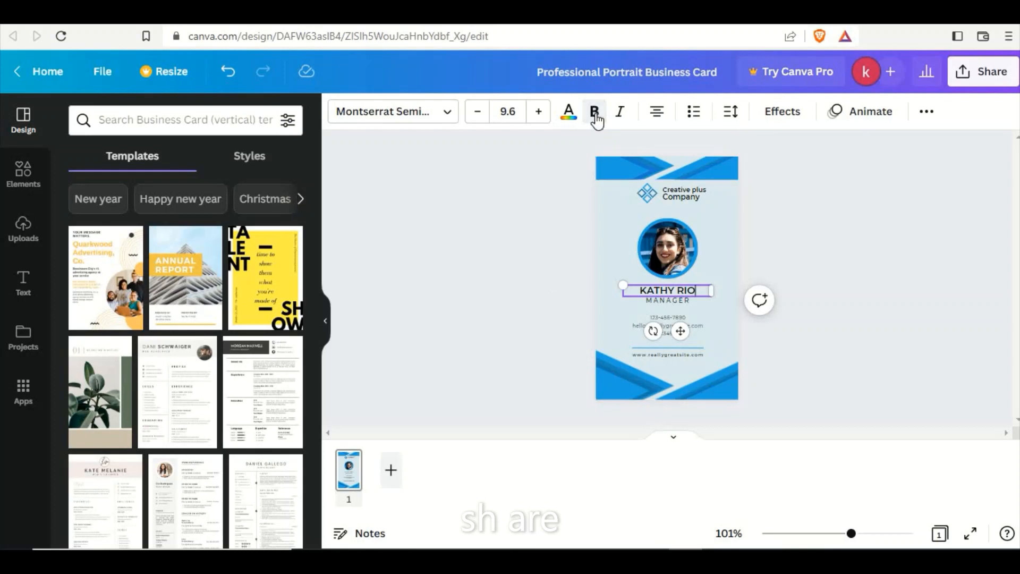
double_click(661, 290)
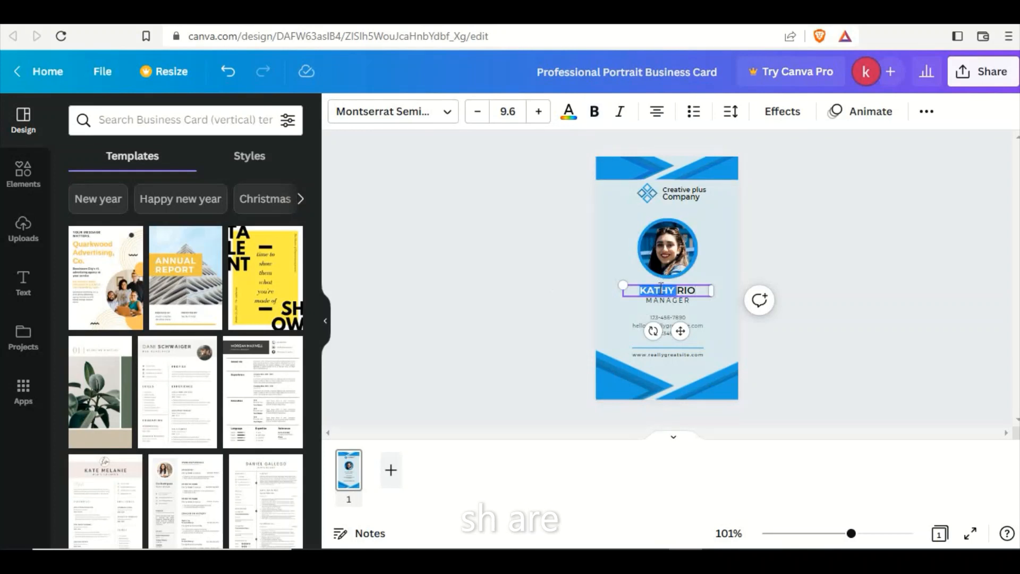
triple_click(661, 290)
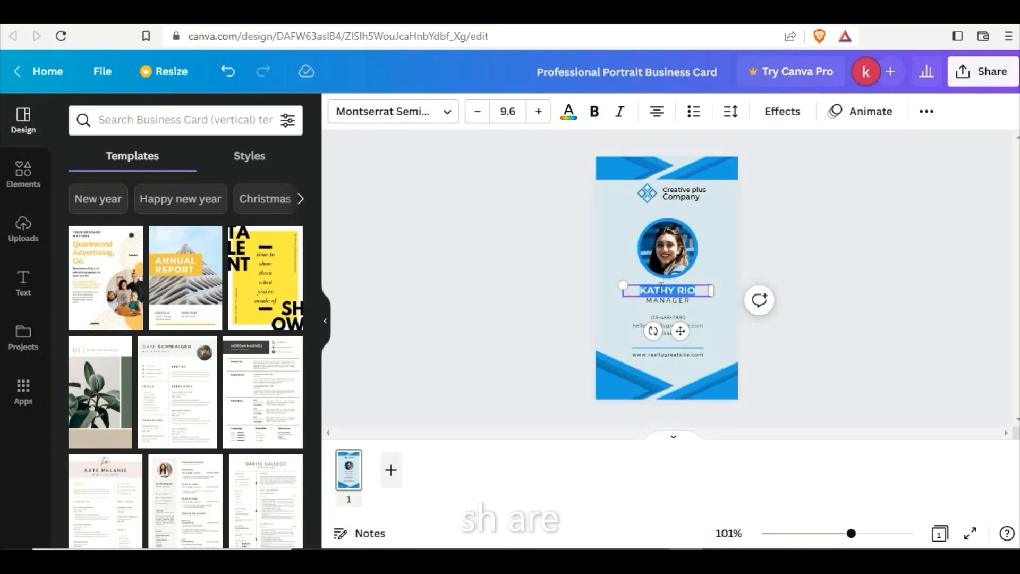
left_click(596, 114)
left_click(543, 213)
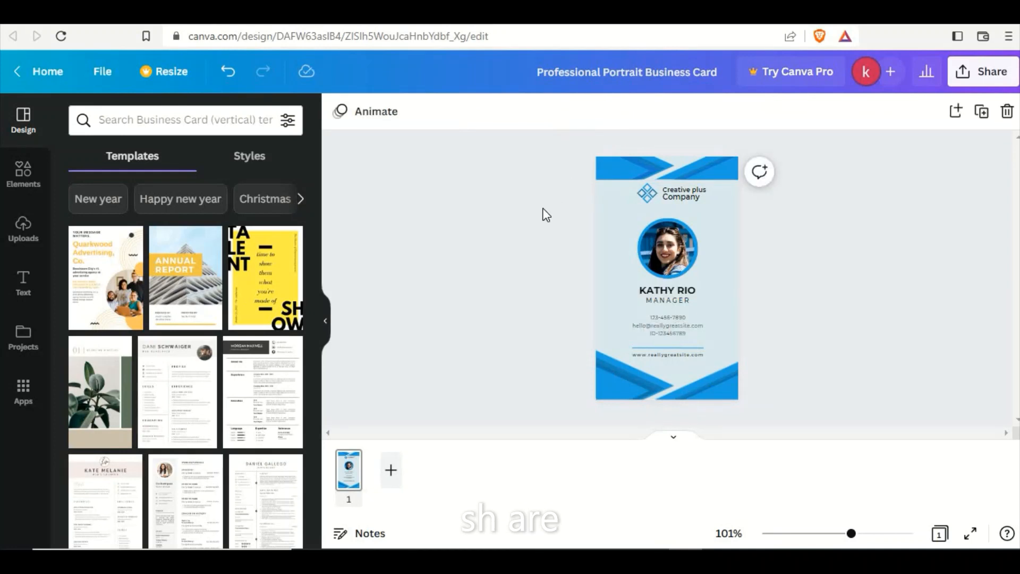
Make the three-line contact details block below the job title bold.
left_click(671, 299)
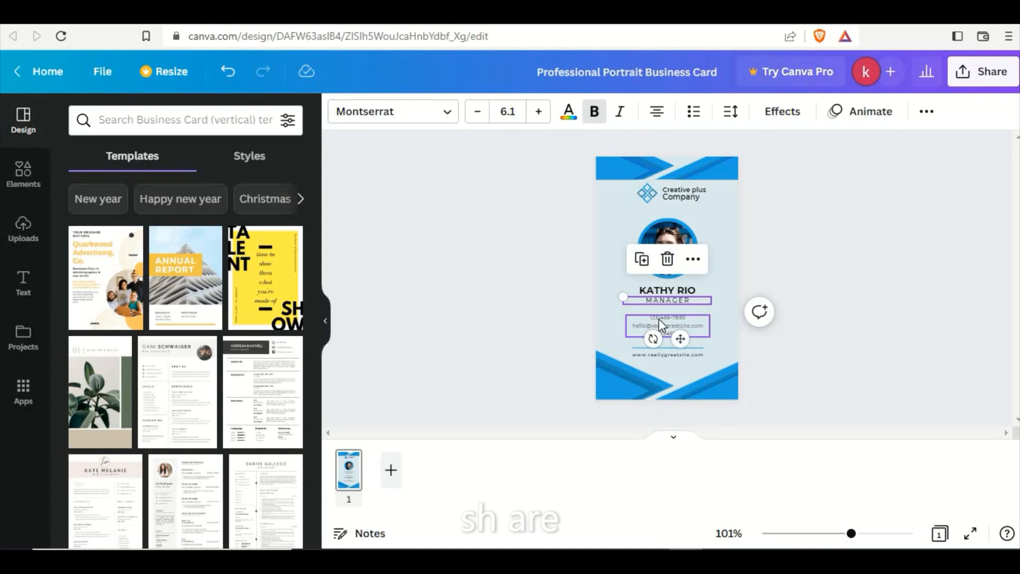
left_click(659, 321)
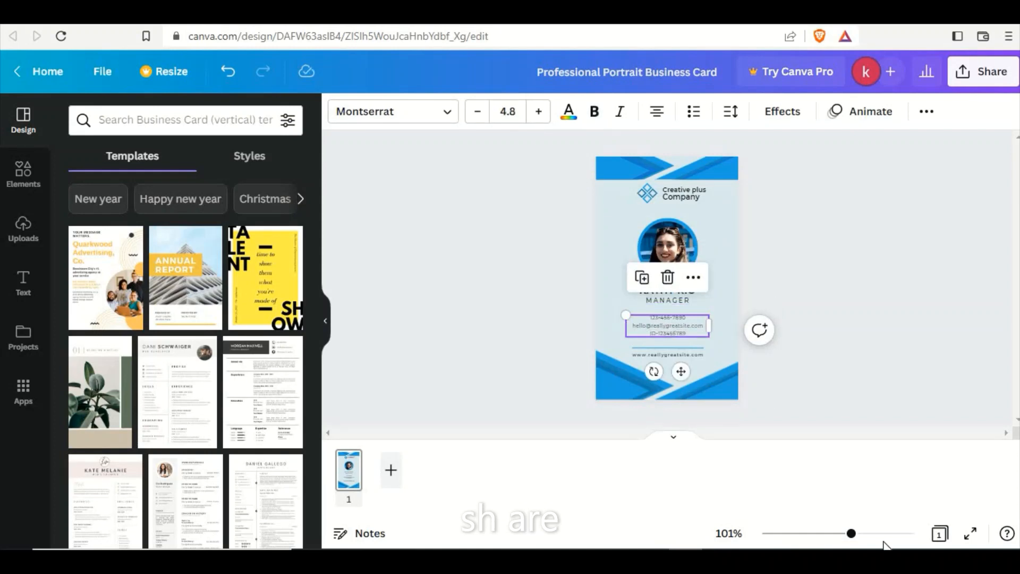
left_click_drag(852, 538, 864, 540)
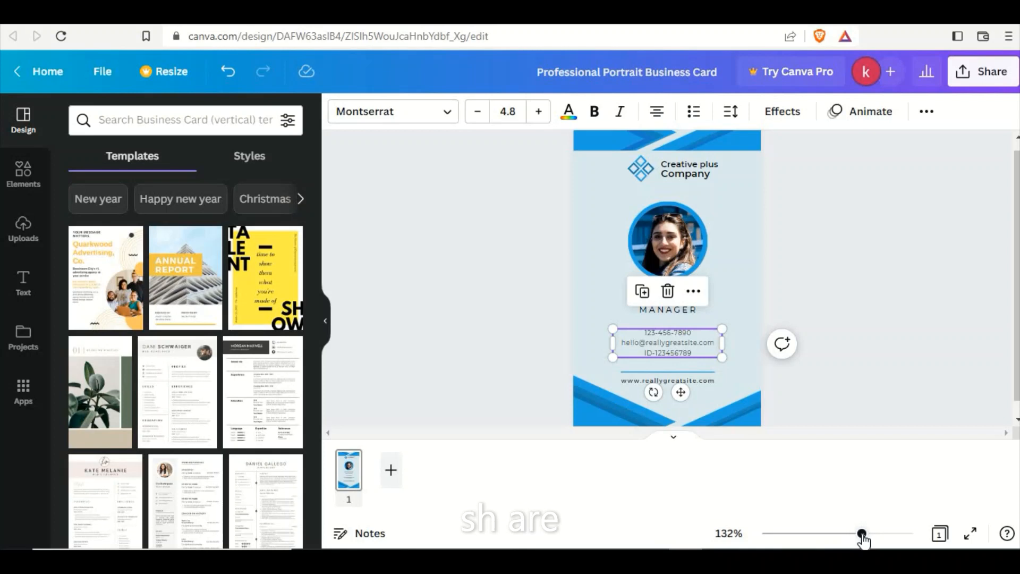
double_click(675, 337)
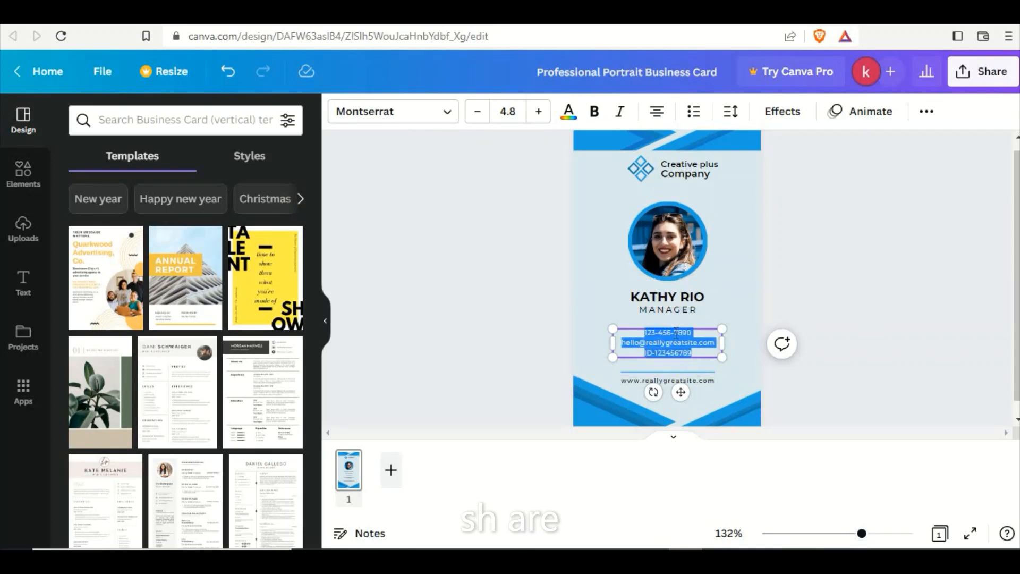
left_click(594, 113)
left_click(459, 186)
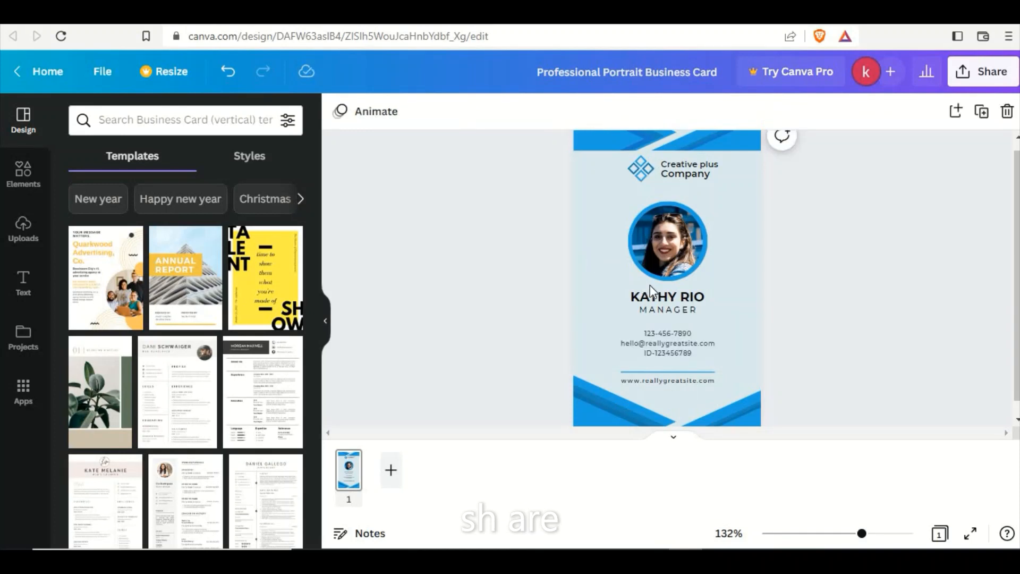
Delete all the phone, email and ID text in the contact block below the job title.
left_click(645, 346)
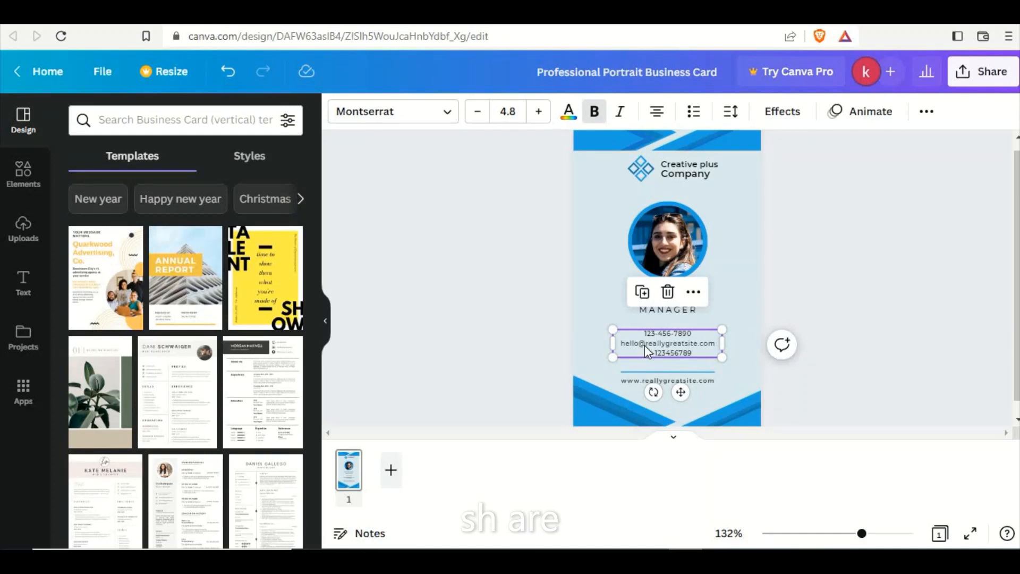
left_click(655, 353)
type("ID-")
key("ctrl+a")
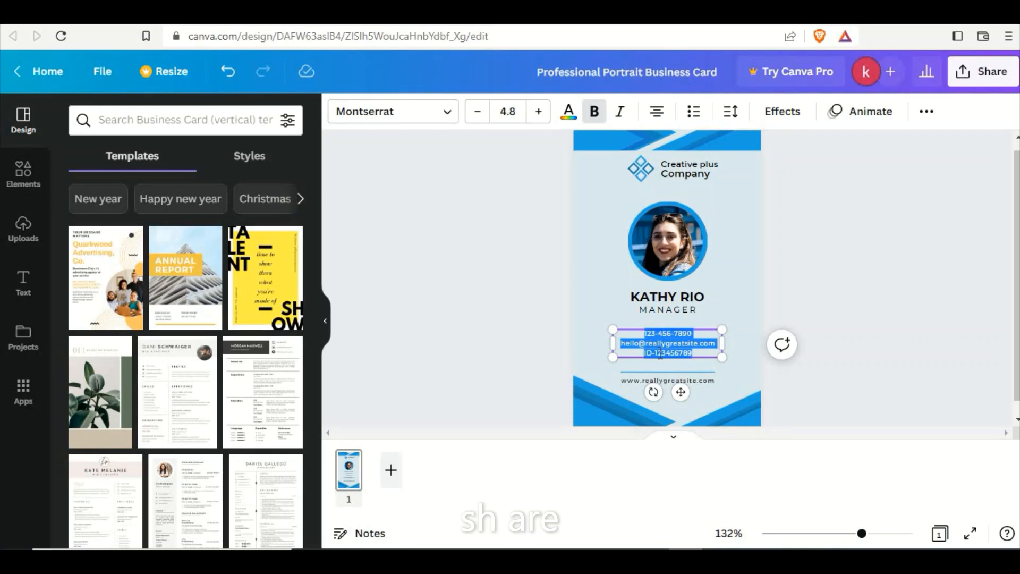
key("BackSpace")
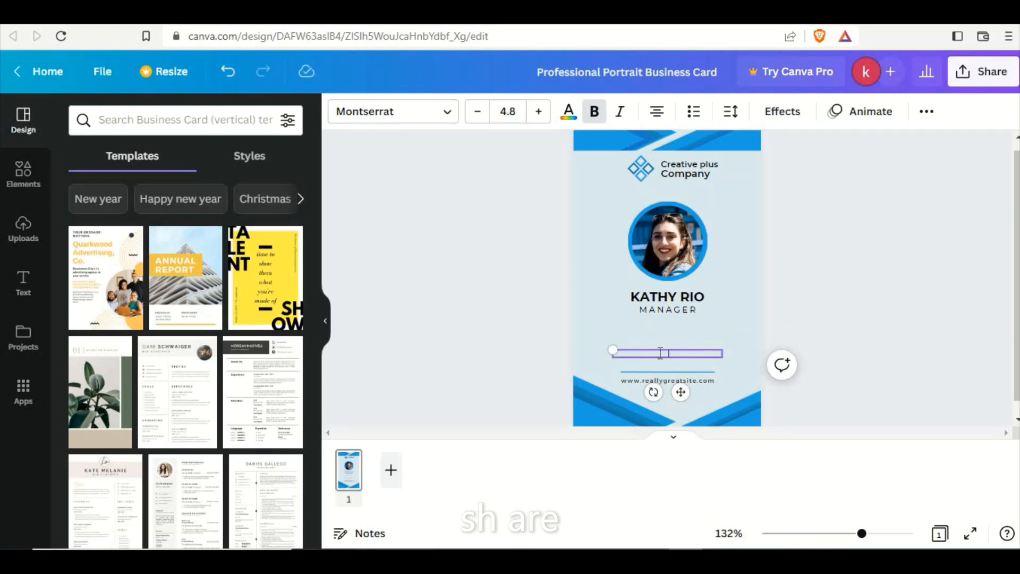
left_click(652, 355)
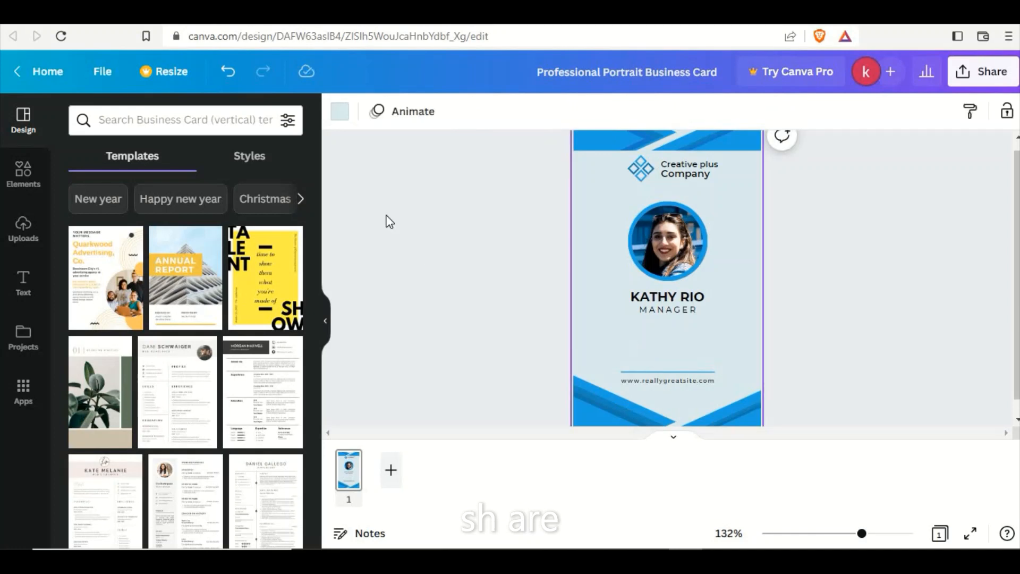
Add a new text box and place it just below the job title.
left_click(24, 287)
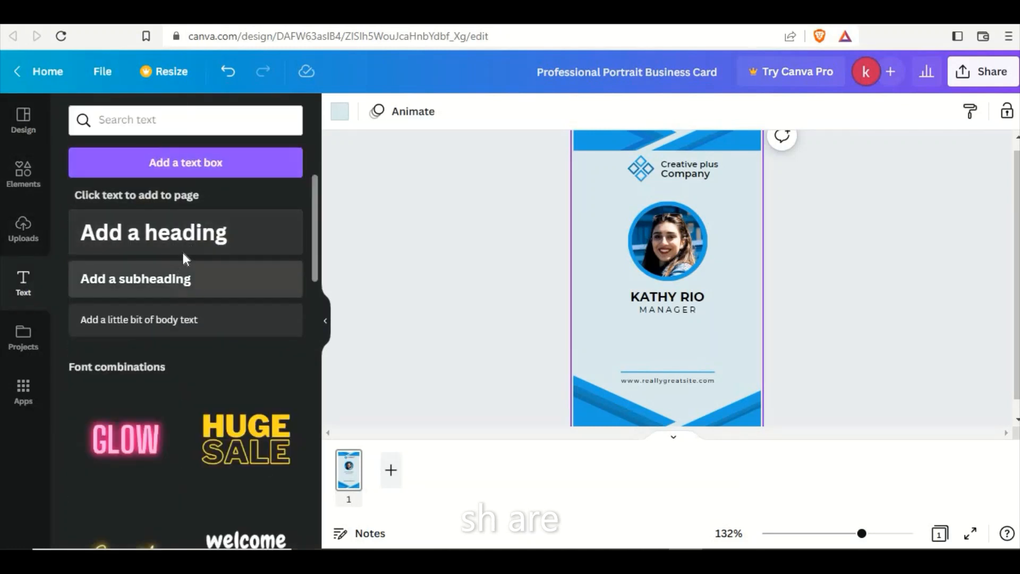
left_click(212, 166)
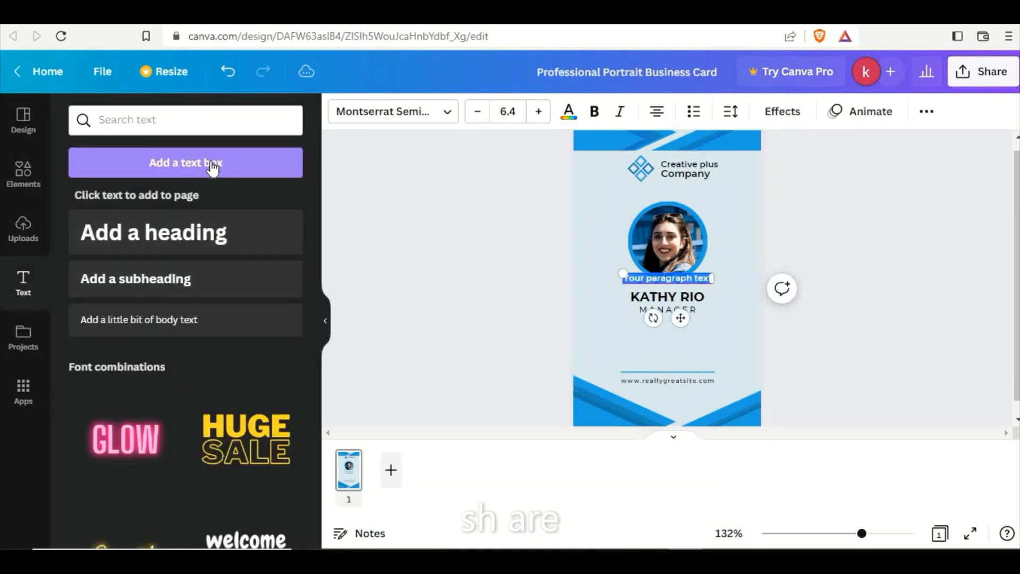
left_click(501, 303)
left_click(640, 283)
left_click_drag(640, 283, 621, 330)
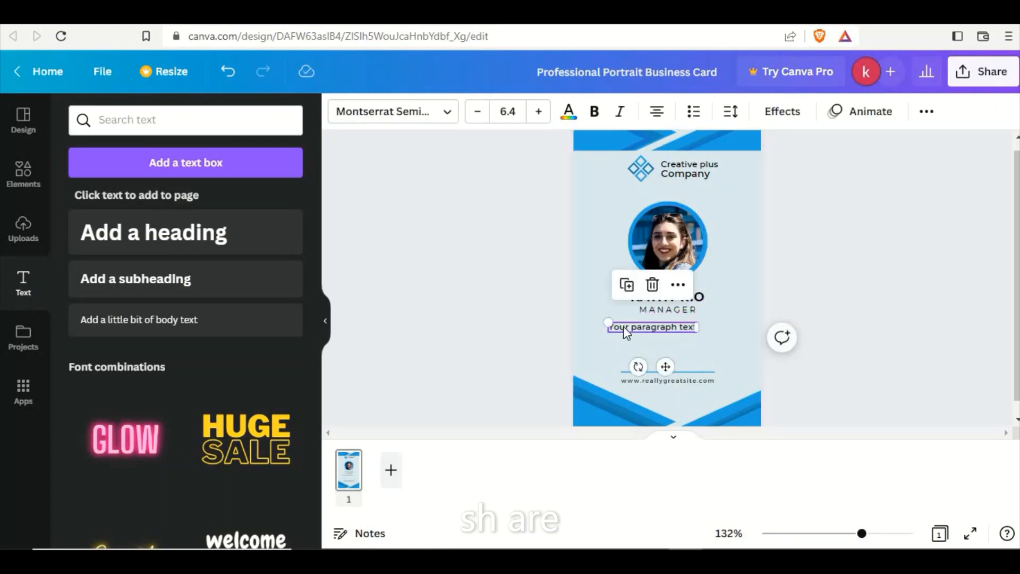
Replace the placeholder text with the labels "ID No", "Phone" and "Email" on three separate lines.
double_click(623, 326)
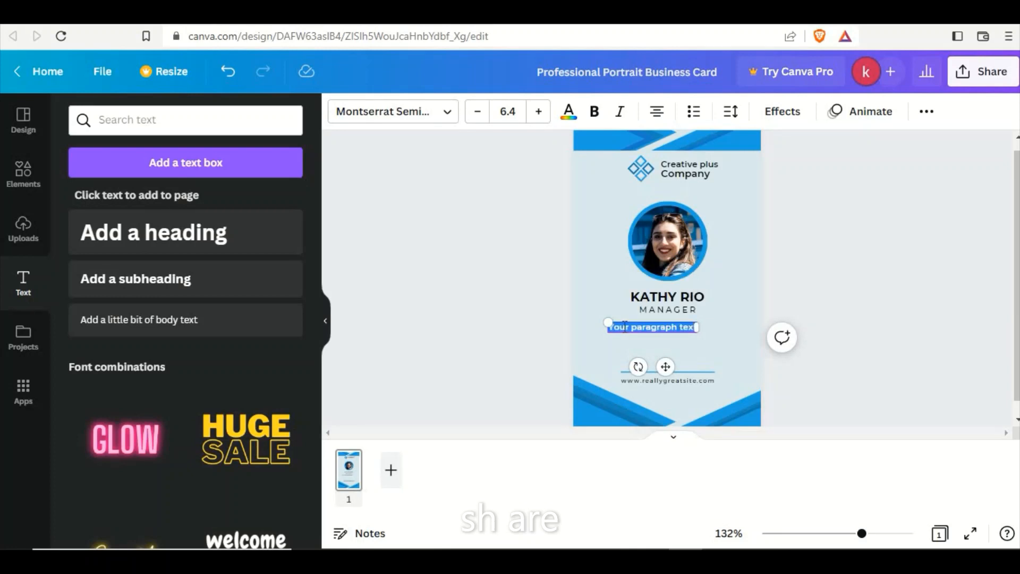
type("ID N")
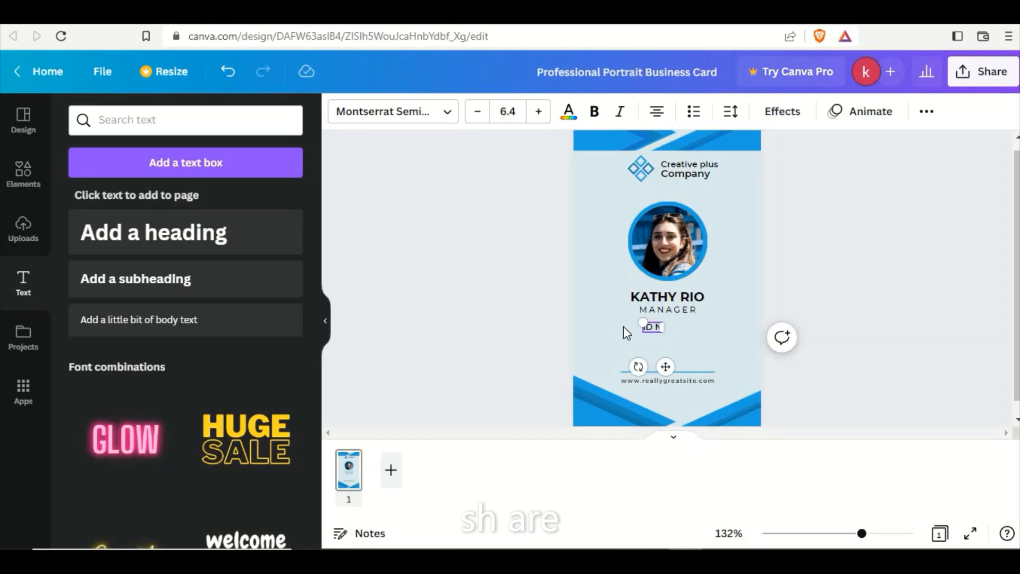
type("o")
key("Return")
key("Return")
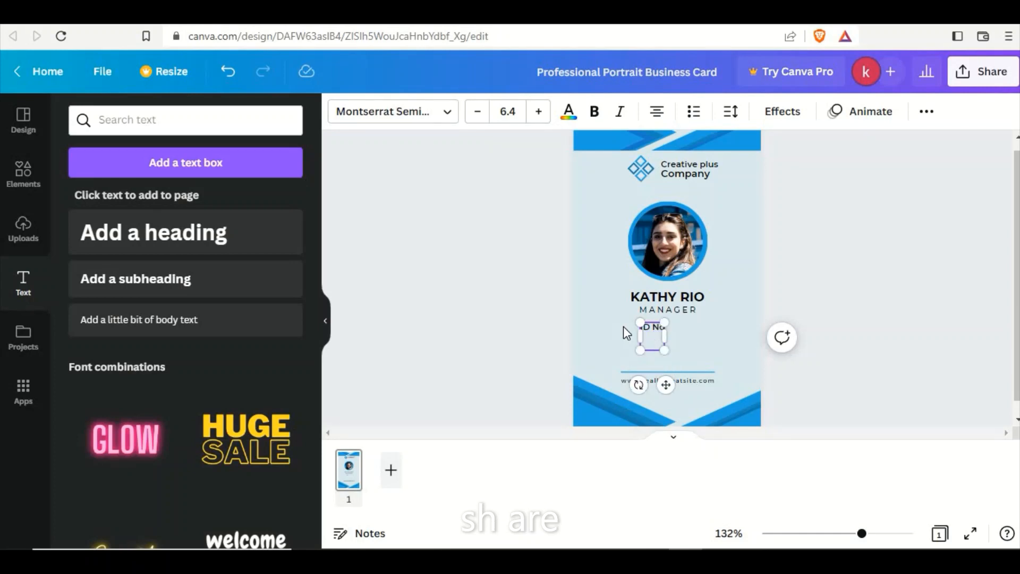
key("BackSpace")
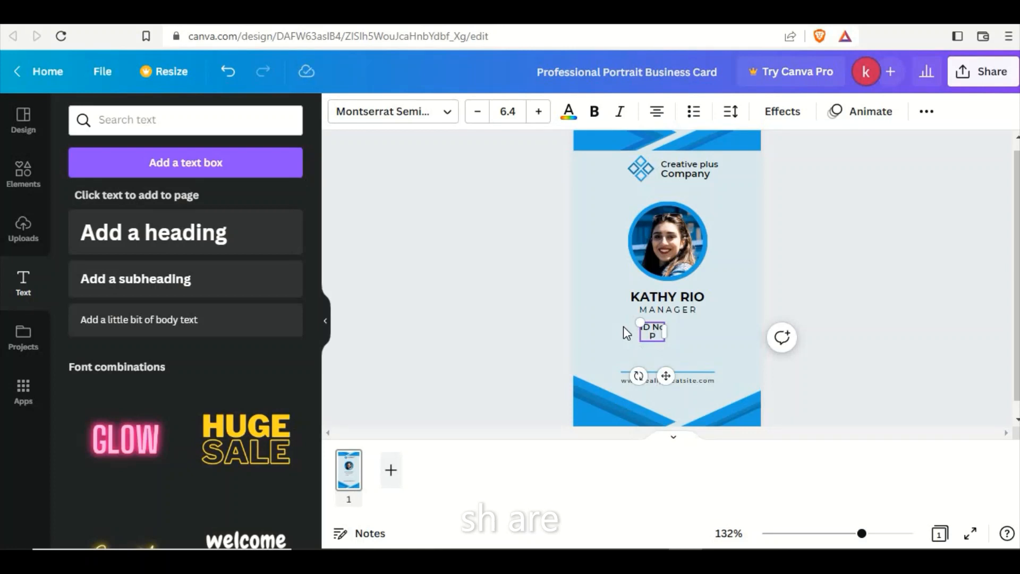
type("PhONE")
key("BackSpace")
key("BackSpace")
key("BackSpace")
type("one")
key("Return")
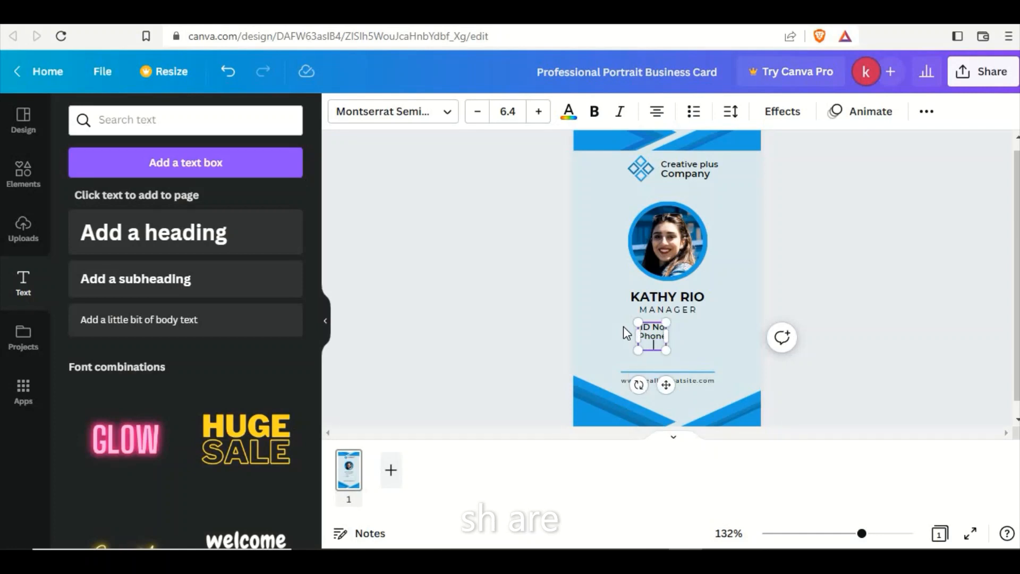
type("e E")
type("mail")
Make the three labels bold and move their text box towards the card's left edge.
key("ctrl+a")
key("ctrl+b")
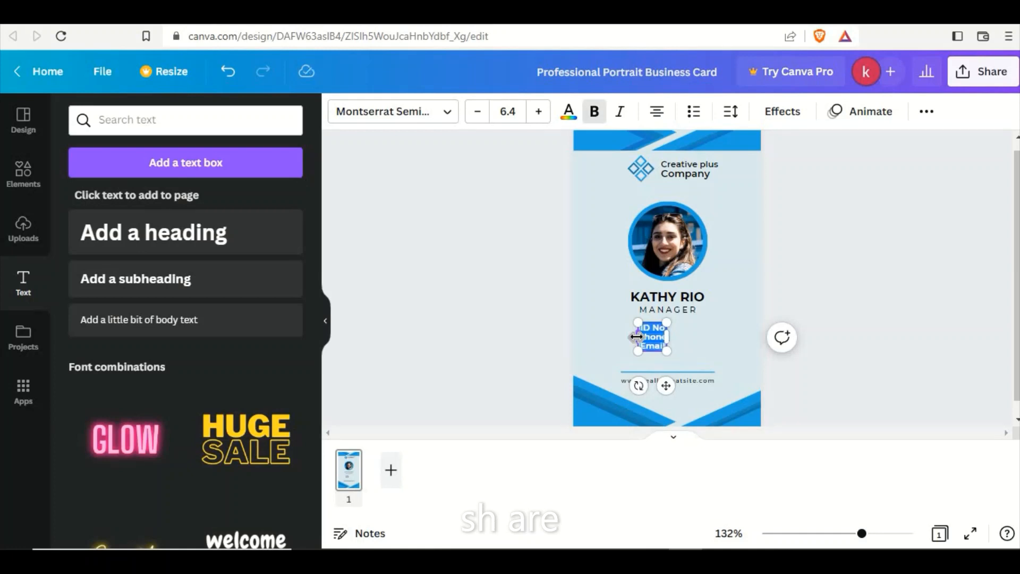
left_click(548, 351)
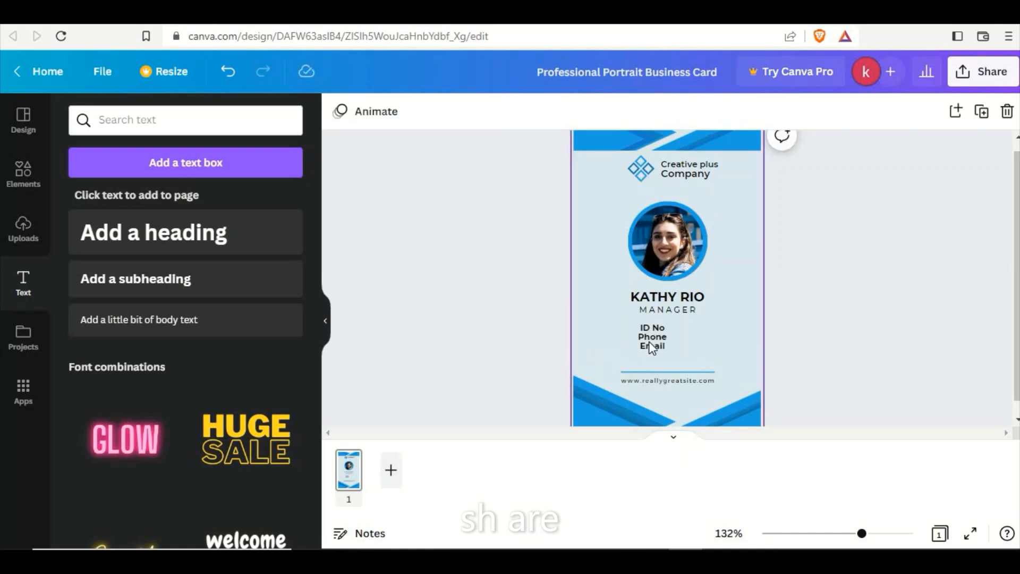
left_click_drag(636, 338, 610, 338)
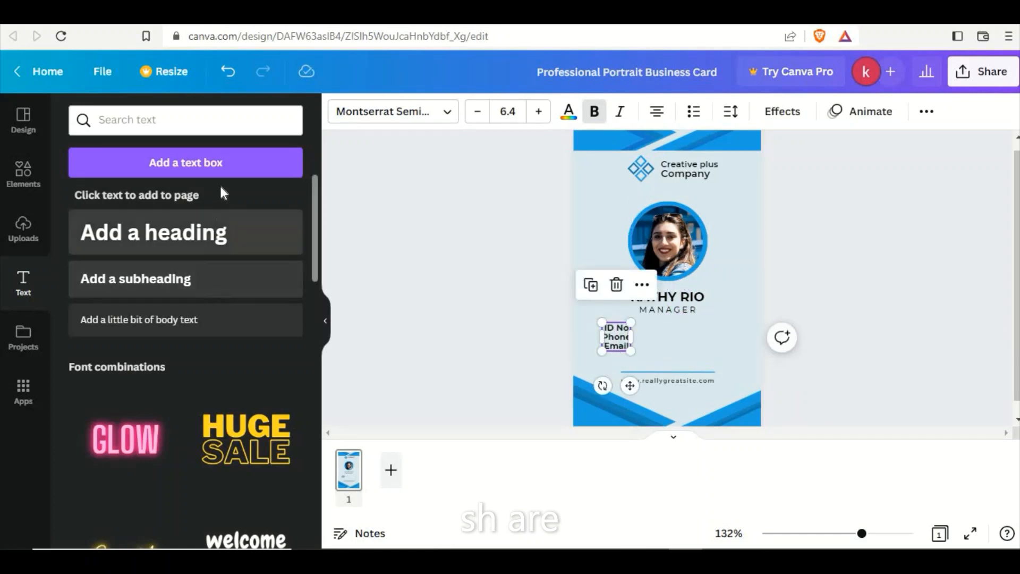
Add a second text box to the right of the labels and enter the cardholder's ID number on its first line.
left_click(228, 170)
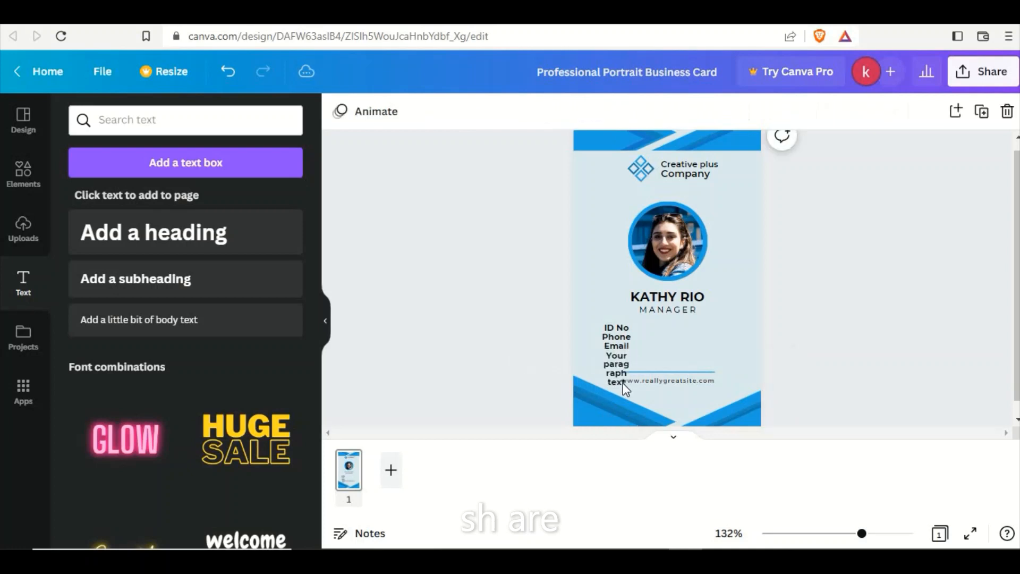
left_click_drag(622, 381, 750, 342)
double_click(671, 328)
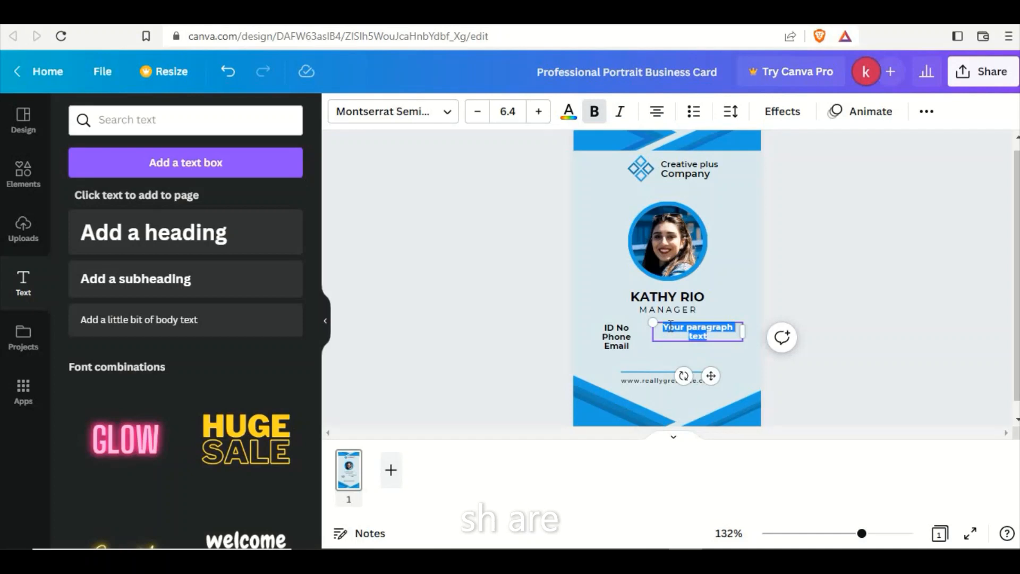
type("1")
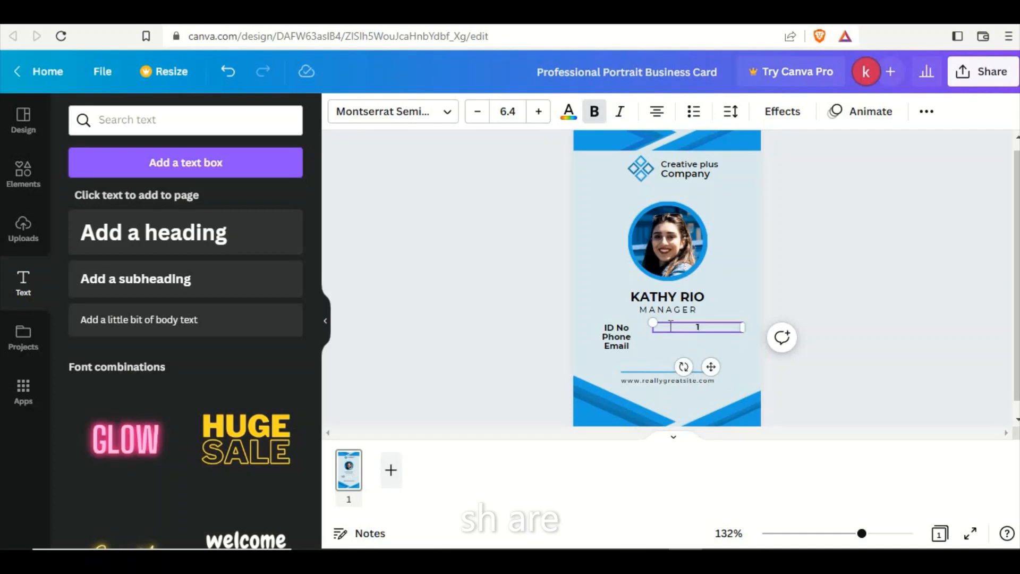
type("999")
key("Return")
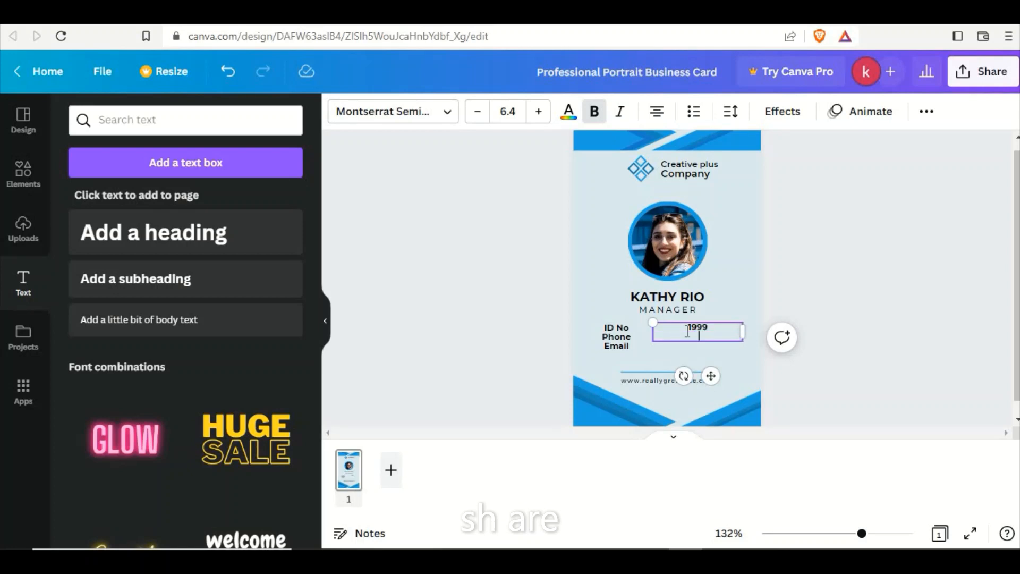
Enter the cardholder's phone number, with country code, on the second line of the values text box.
type("92-321")
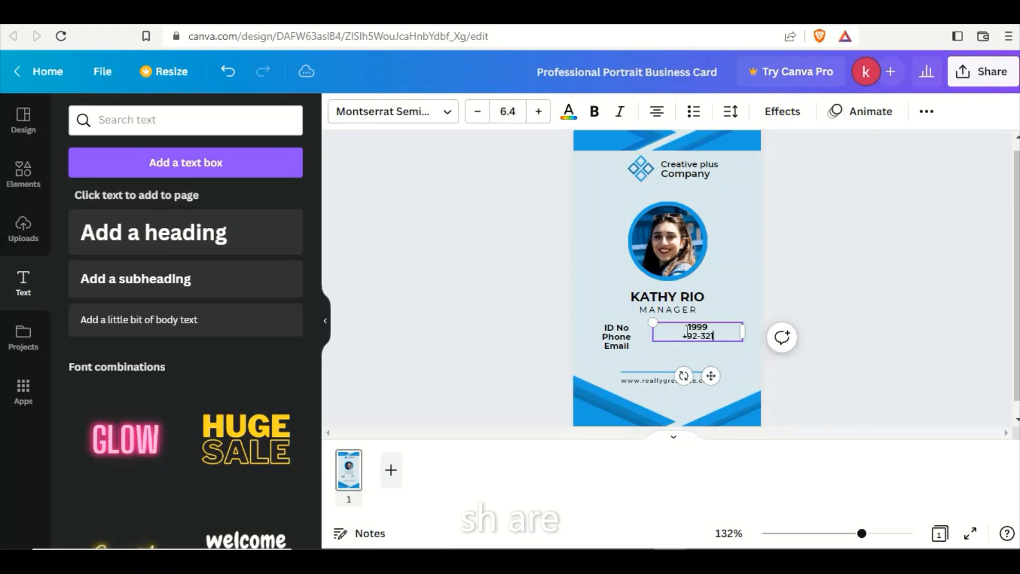
type("-000000")
key("Return")
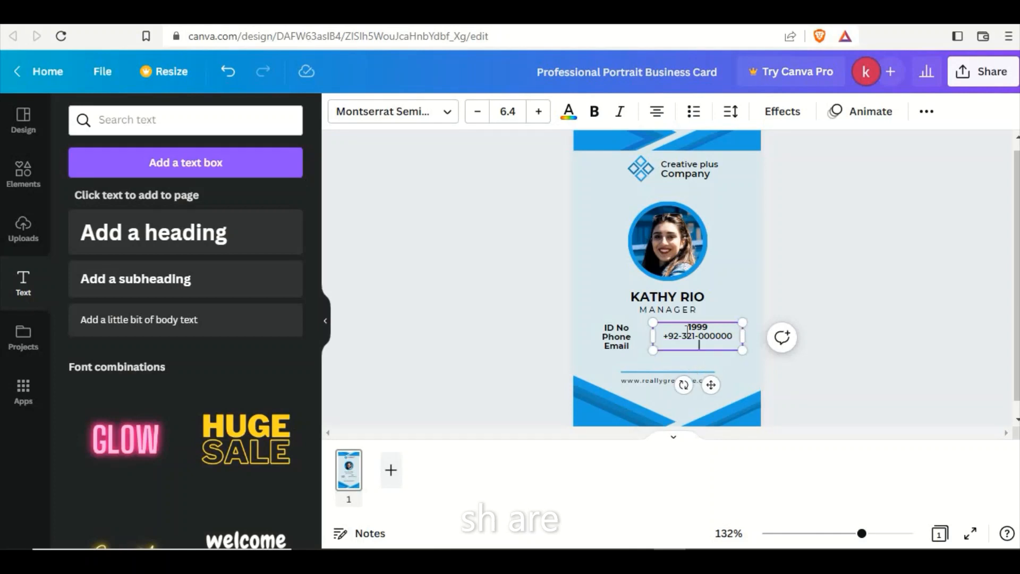
Shift the ID number and phone number lines left so they start roughly level with the email address.
left_click(667, 336)
key("BackSpace")
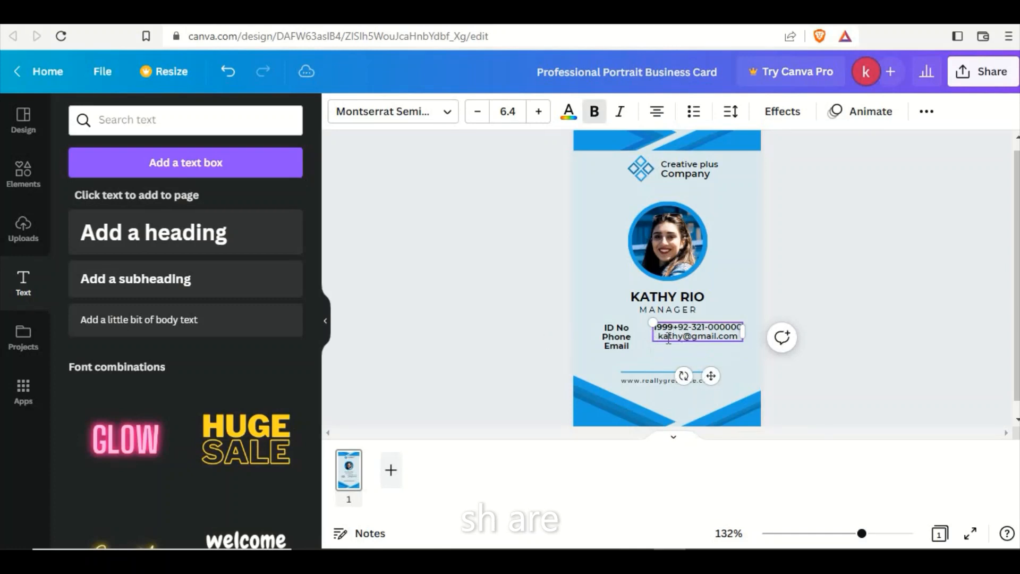
key("Return")
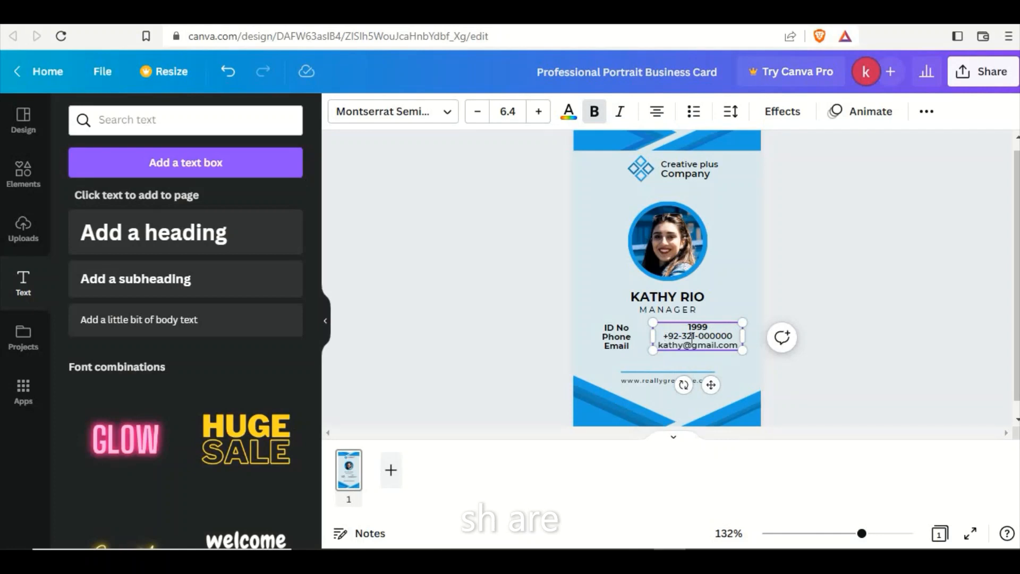
left_click(730, 344)
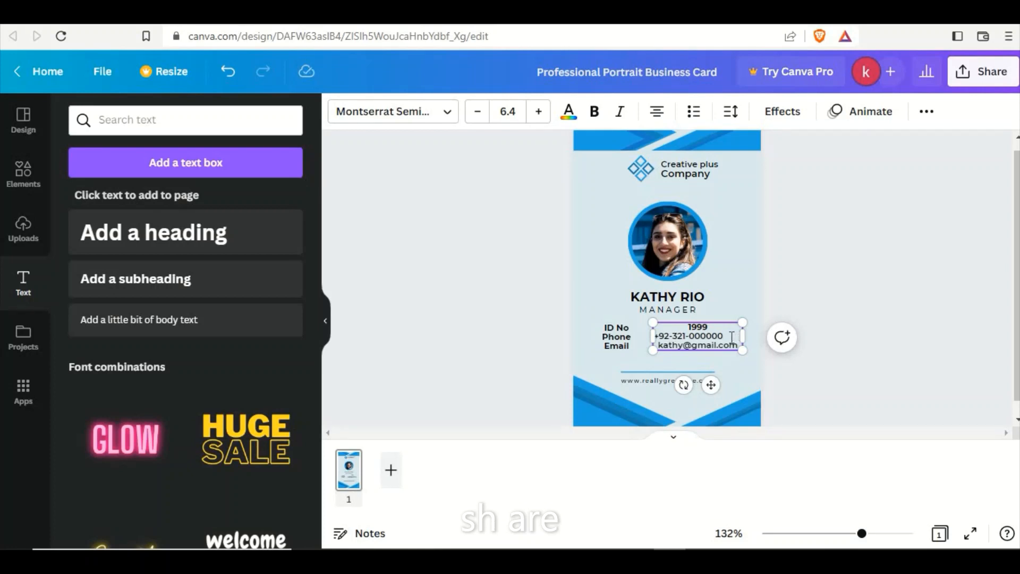
left_click(710, 326)
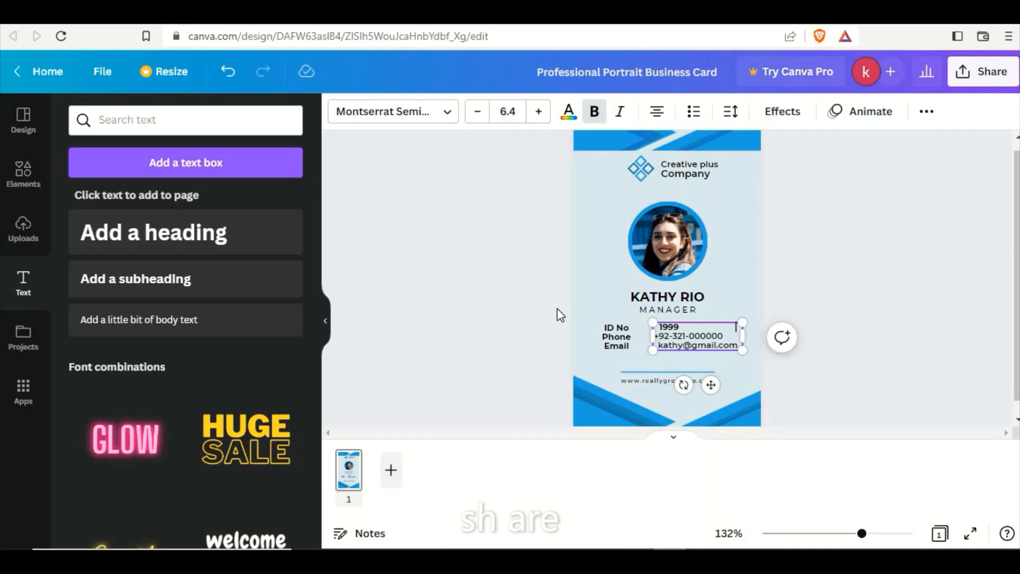
left_click(436, 315)
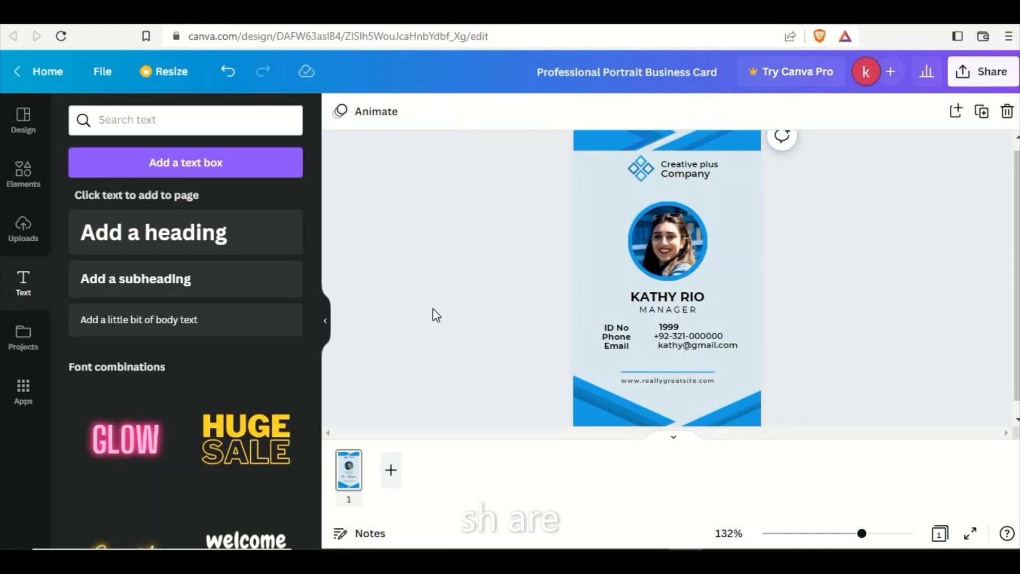
Set the line spacing of the "ID No", "Phone" and "Email" labels to 1.55.
left_click(612, 345)
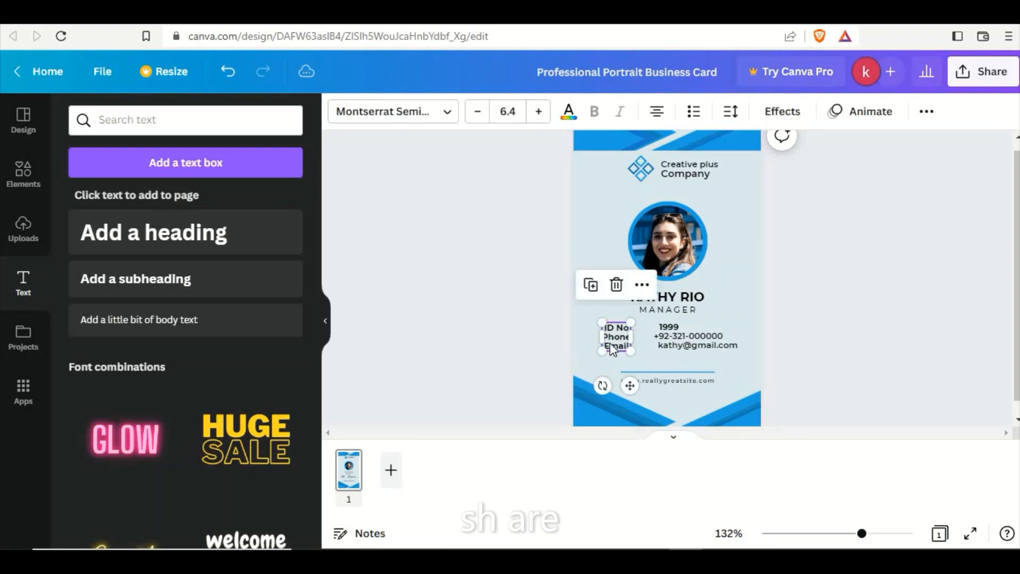
left_click(610, 342)
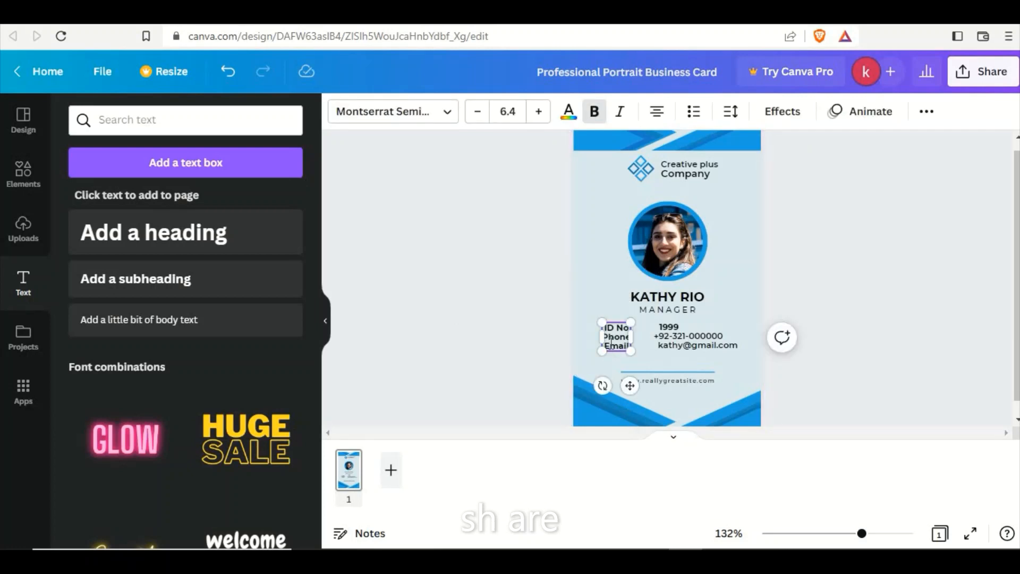
key("ctrl+a")
left_click(731, 112)
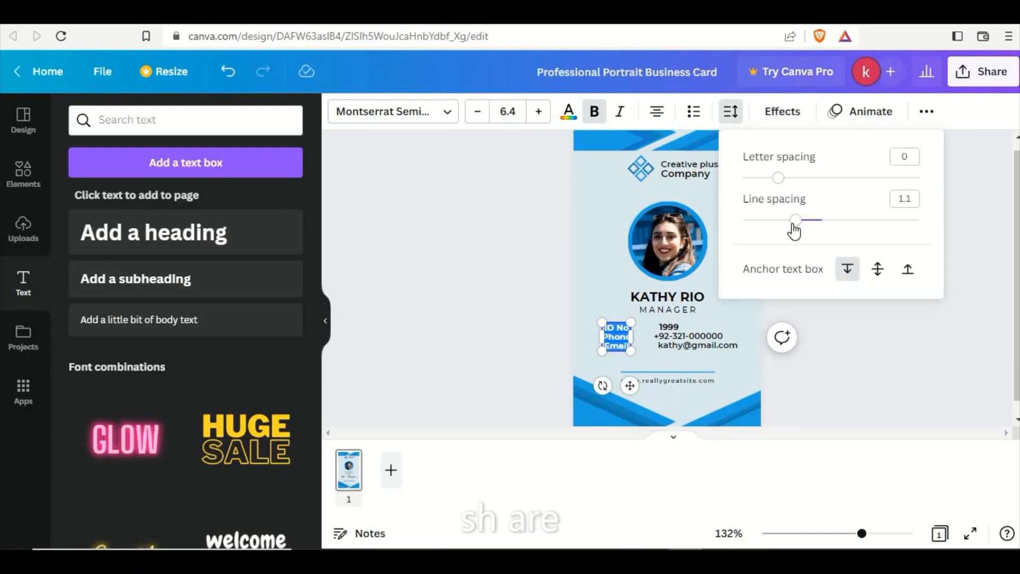
left_click_drag(796, 230, 839, 230)
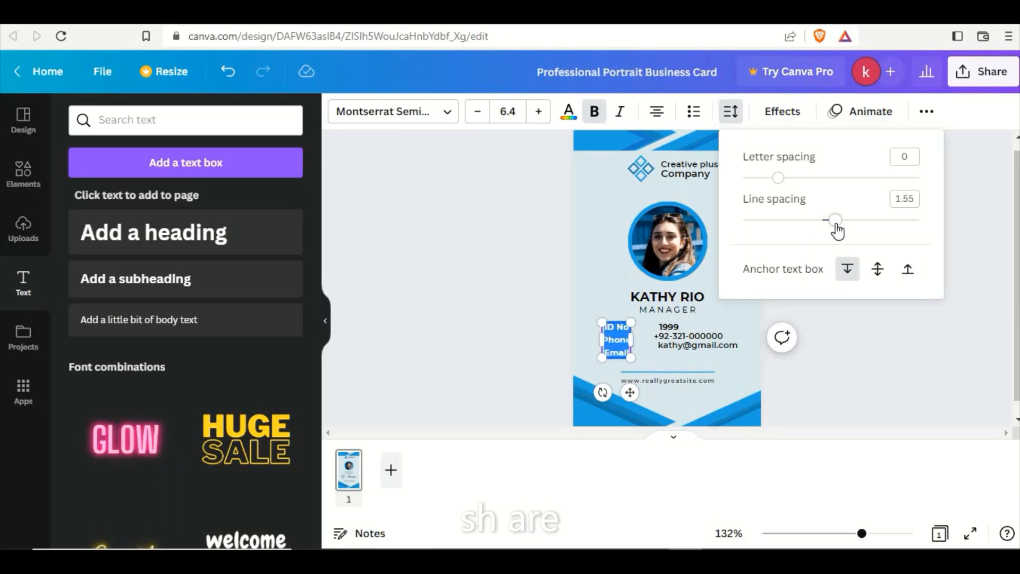
Set the letter spacing of the "ID No", "Phone" and "Email" labels to 51.
left_click_drag(777, 179, 789, 181)
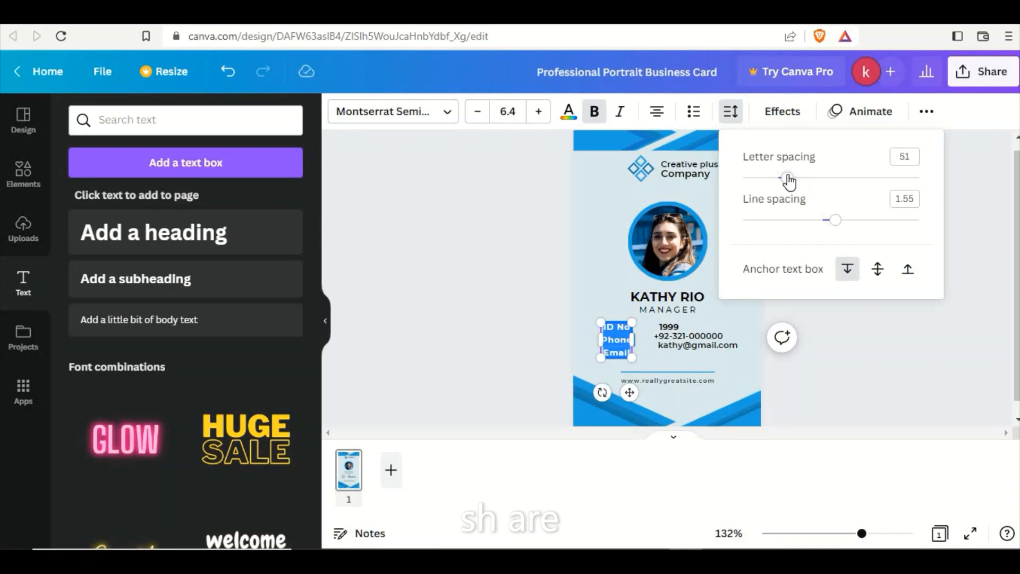
left_click(515, 229)
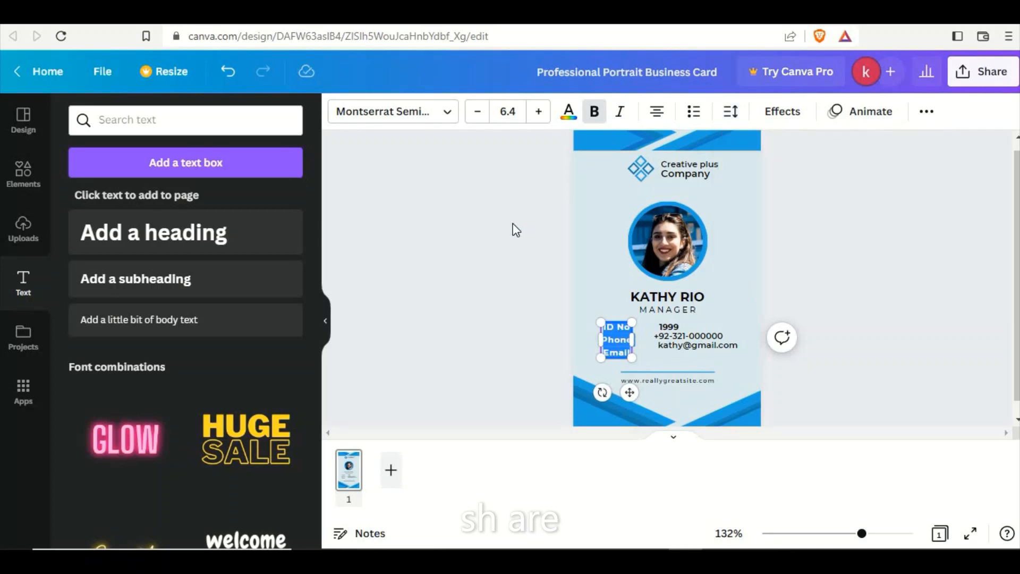
left_click(516, 229)
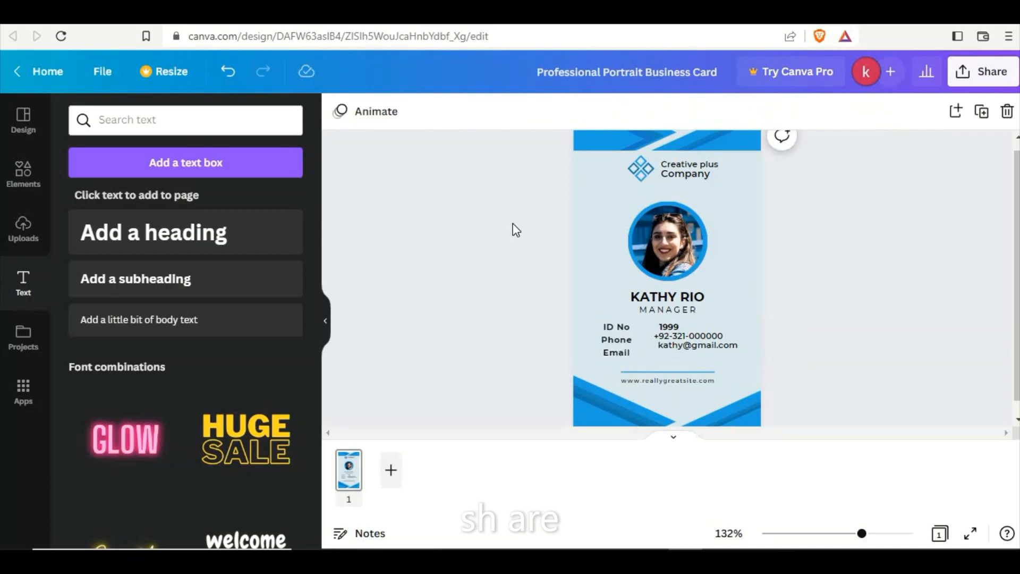
Set the letter spacing of all text in the values box to 30 and its line spacing to 1.35.
left_click(703, 336)
left_click(703, 335)
key("ctrl+a")
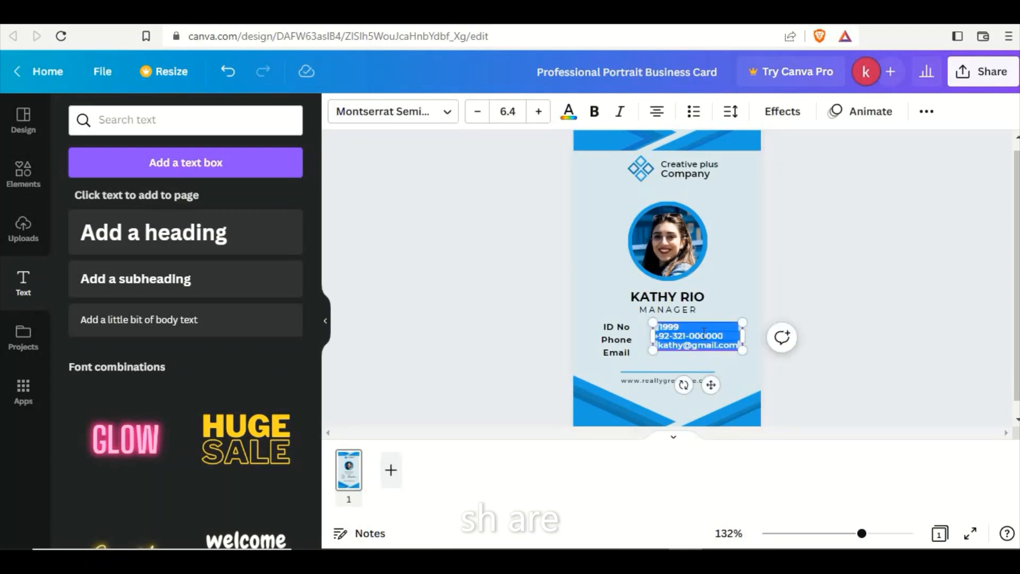
left_click(731, 111)
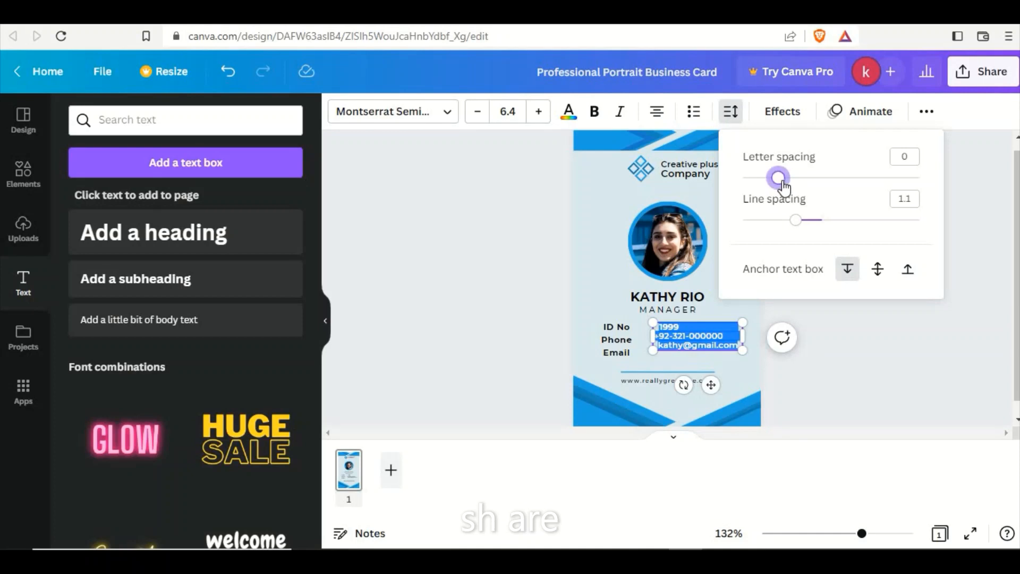
left_click_drag(778, 178, 785, 180)
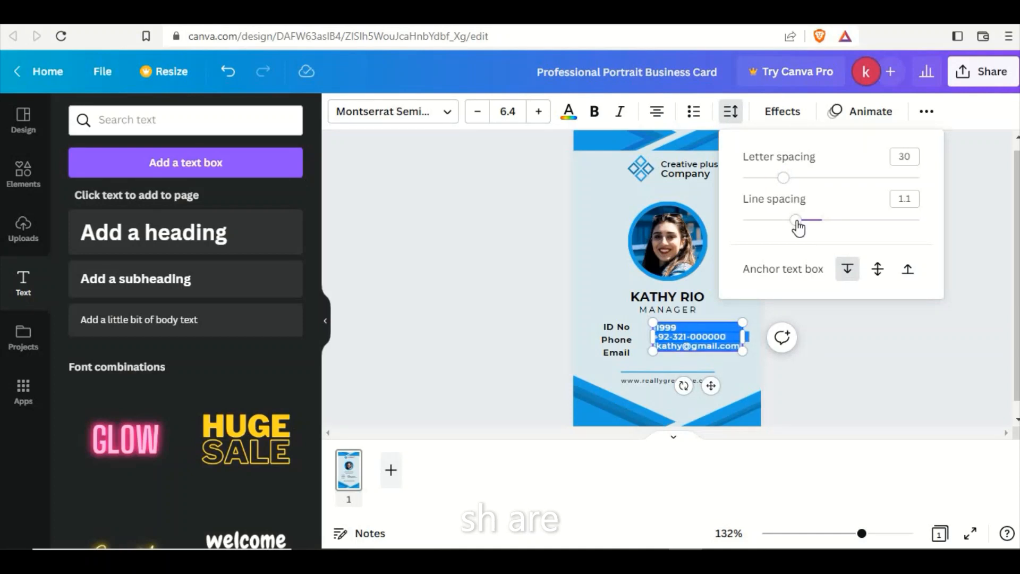
left_click_drag(796, 219, 820, 227)
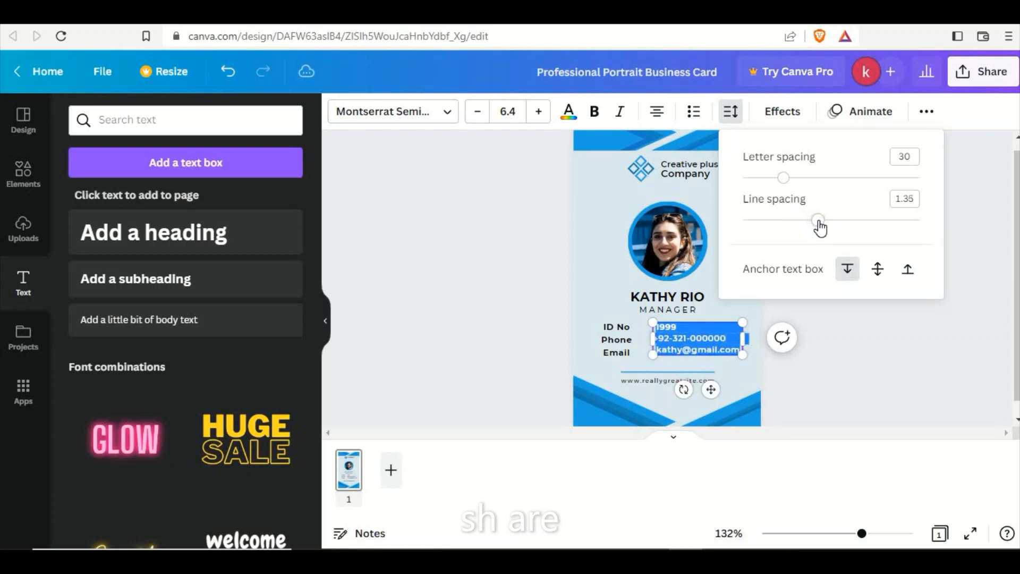
Check the letter and line spacing values of the "ID No", "Phone" and "Email" labels.
left_click(620, 333)
left_click(619, 334)
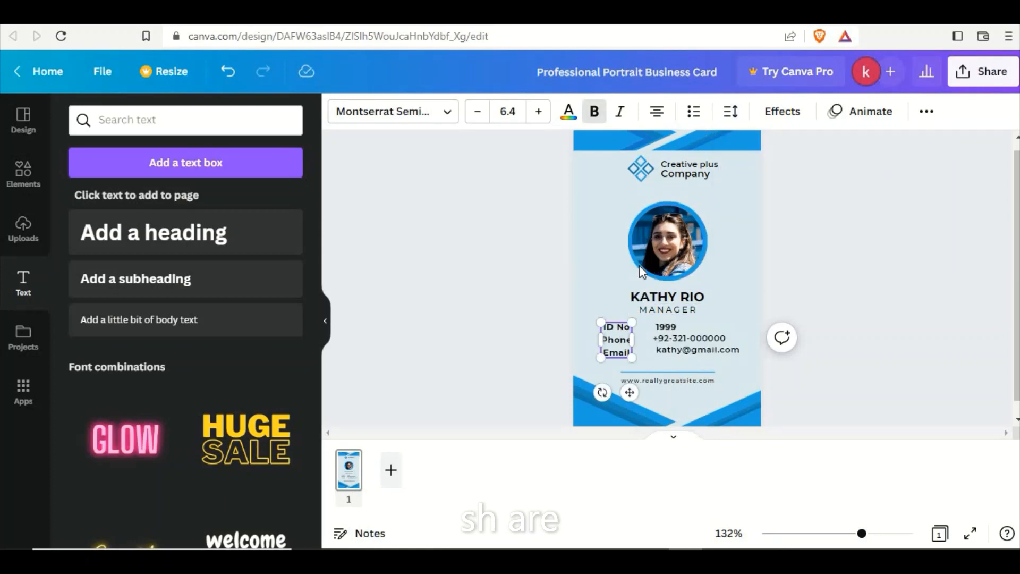
left_click(731, 111)
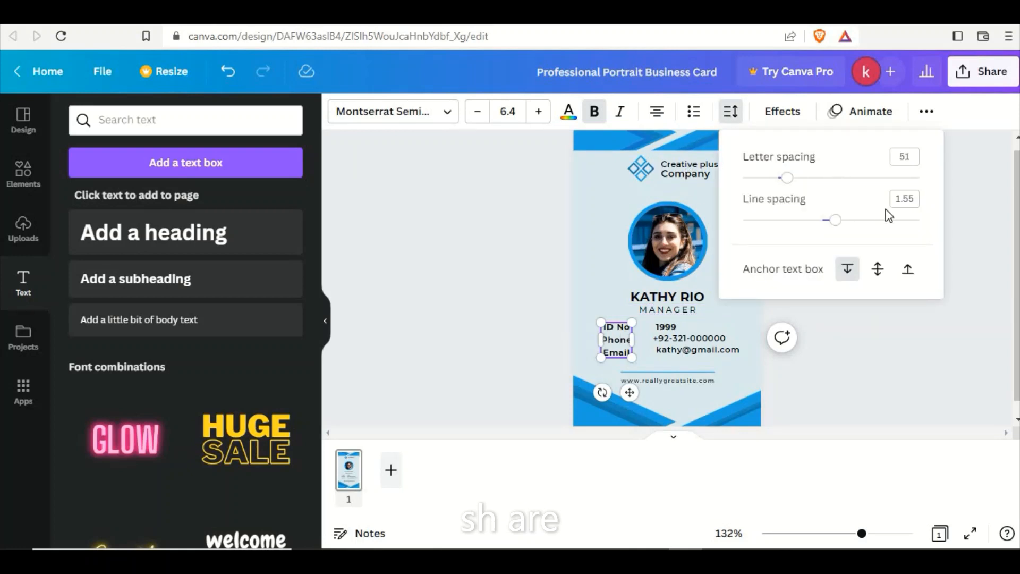
left_click(528, 330)
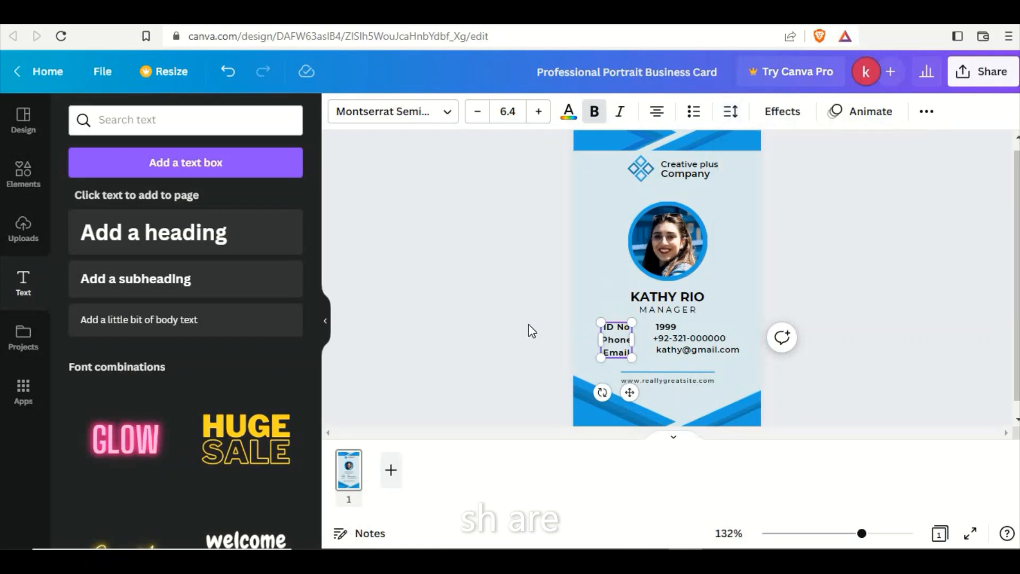
Set the line spacing of all text in the values box to 1.37.
left_click(681, 333)
left_click(683, 332)
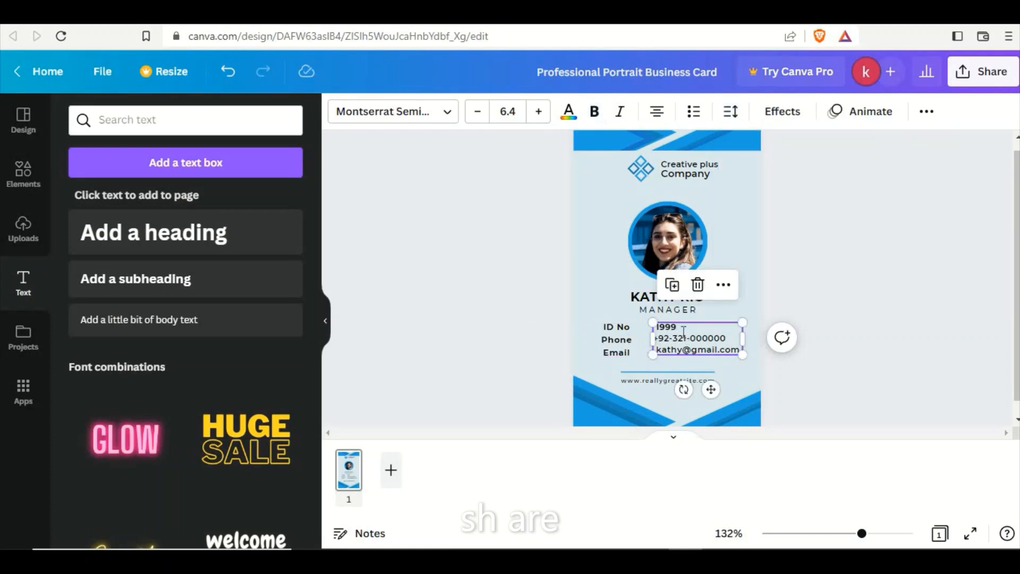
key("ctrl+a")
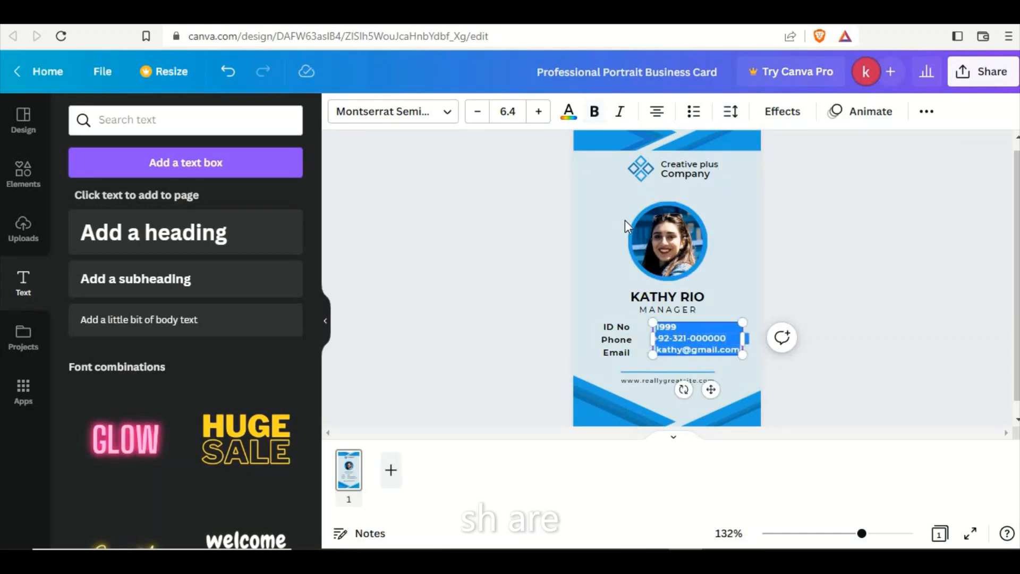
left_click(731, 111)
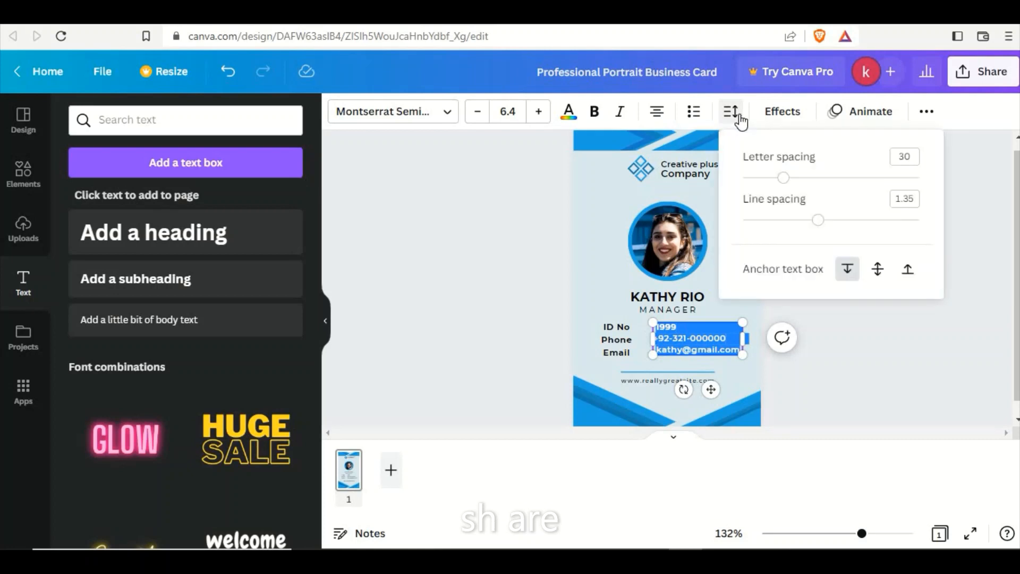
left_click_drag(820, 225, 820, 228)
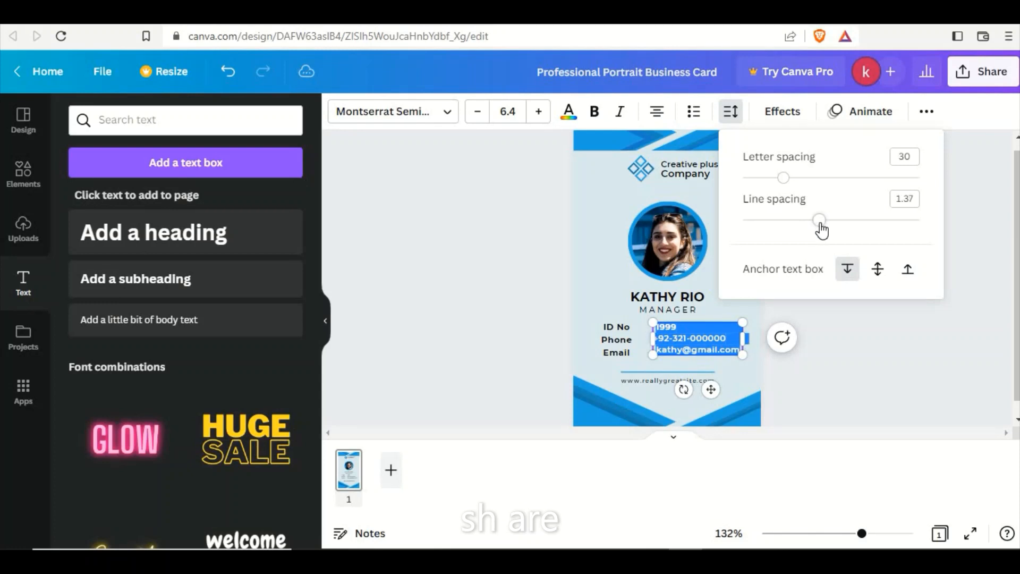
Try to match the values box to the labels by setting its line spacing to 1.55.
left_click(617, 343)
left_click(738, 114)
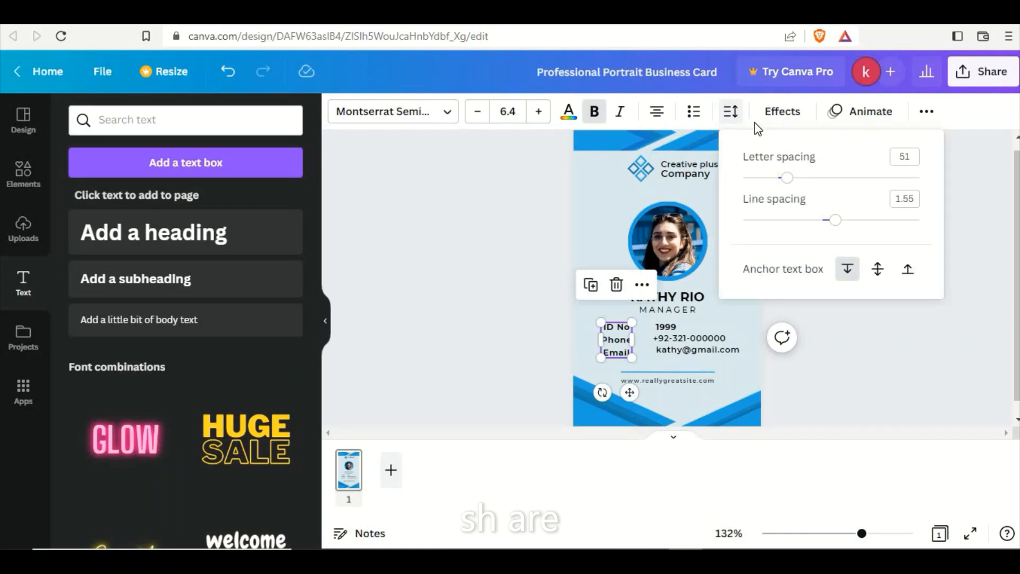
left_click(691, 340)
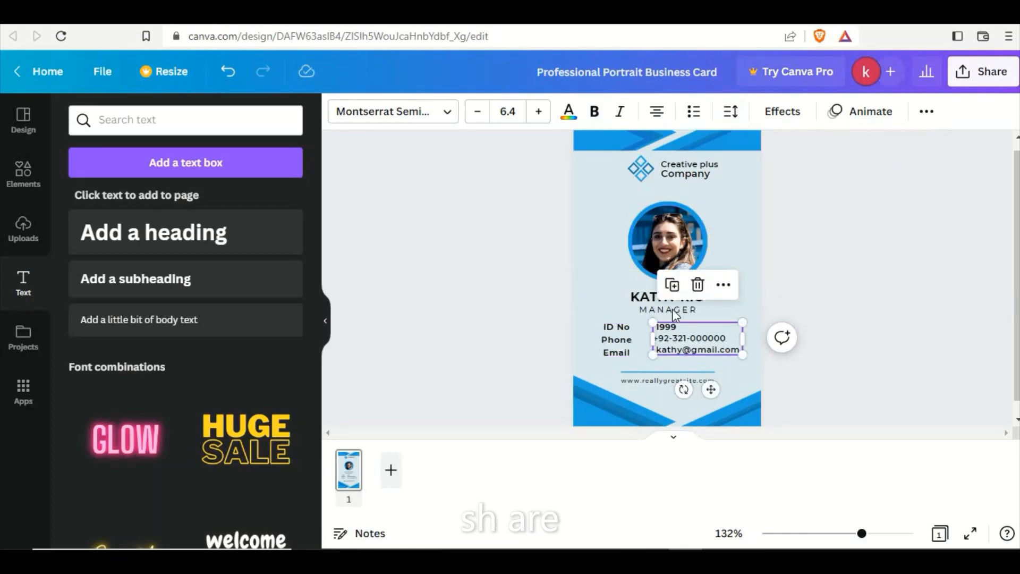
left_click(736, 118)
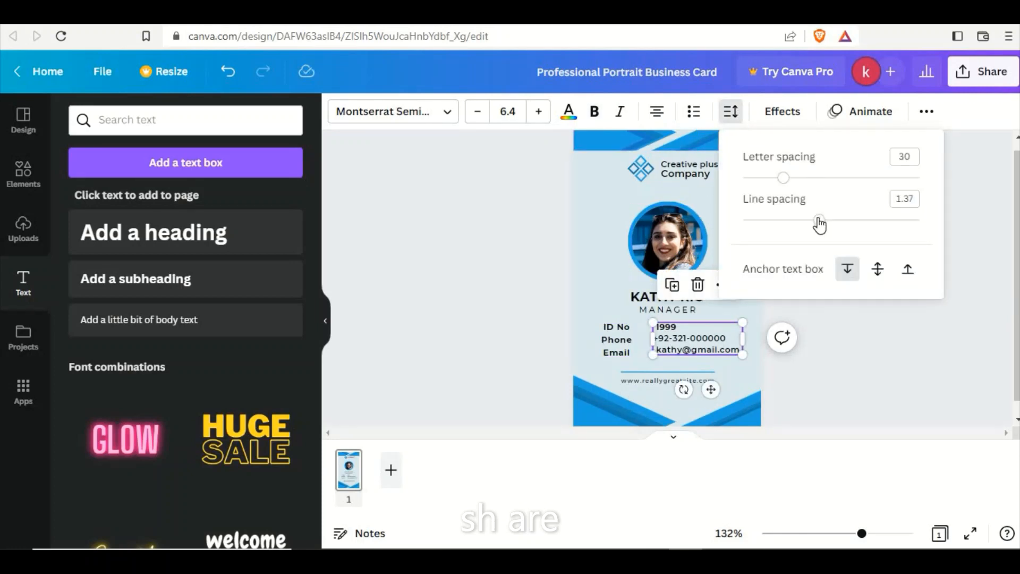
left_click(914, 198)
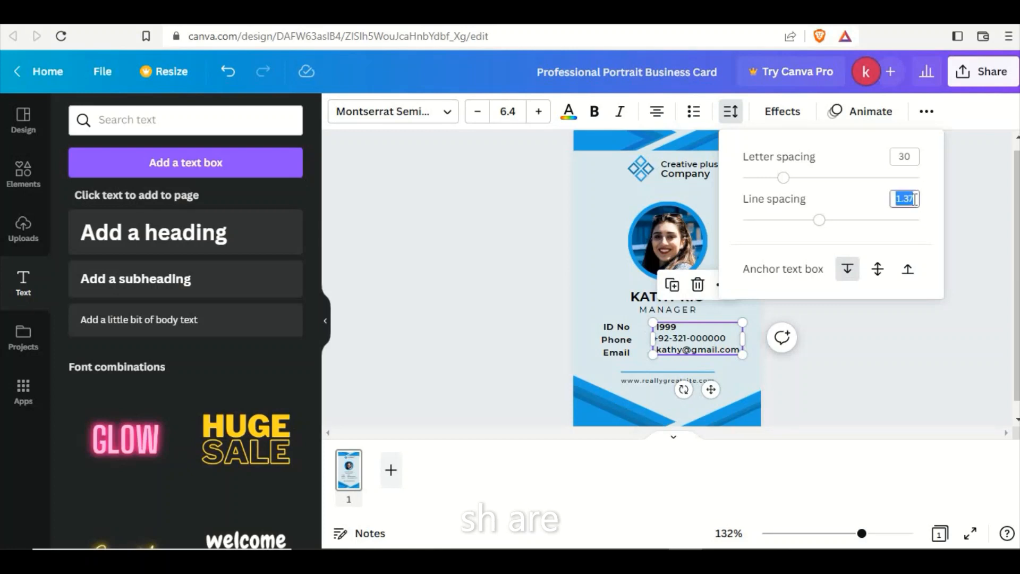
left_click(914, 198)
key("BackSpace")
key("BackSpace")
key("BackSpace")
key("BackSpace")
type("1.55")
key("Escape")
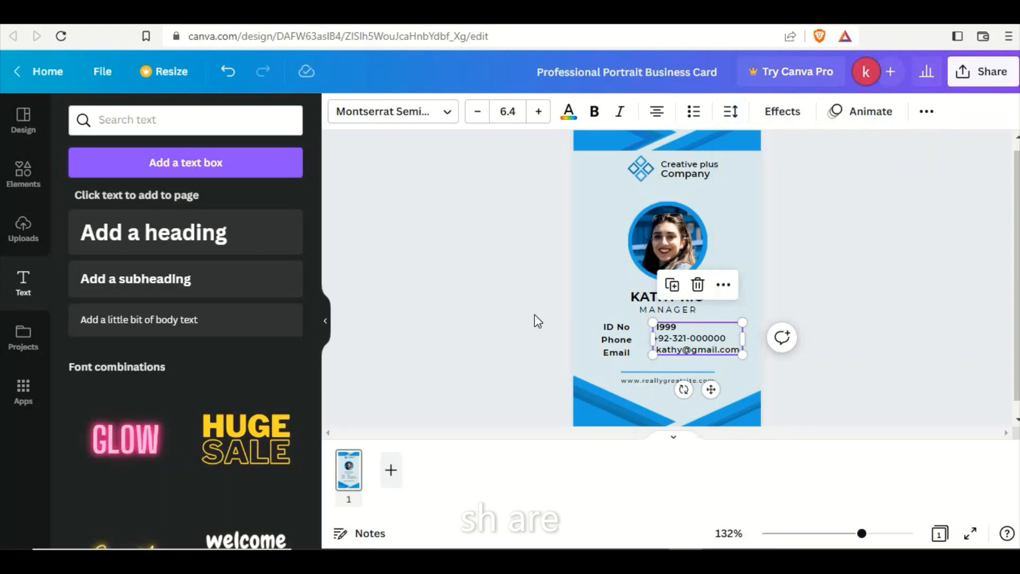
left_click(534, 315)
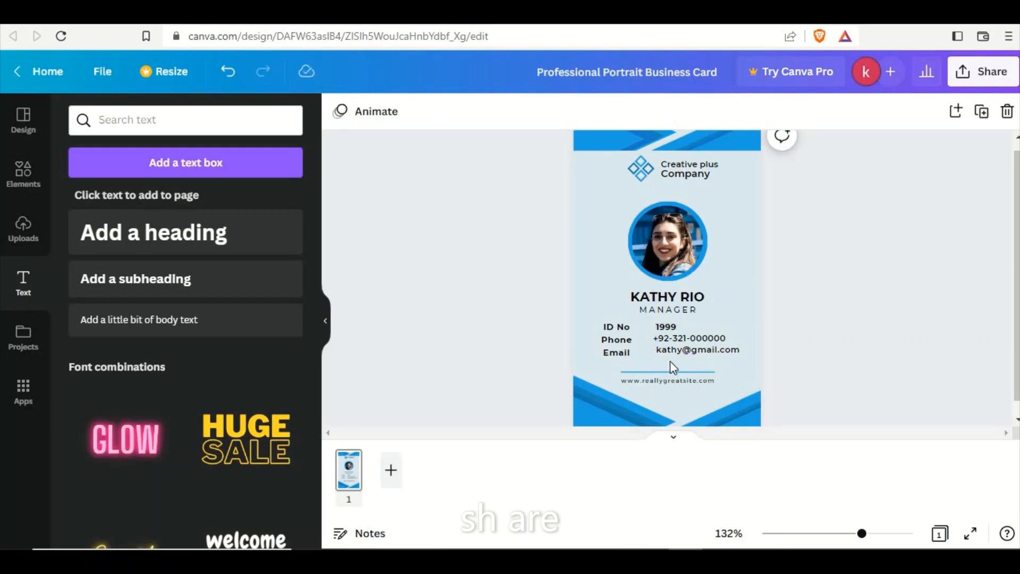
Move the values text box slightly down so its lines align better with the labels.
left_click(700, 351)
left_click(701, 354)
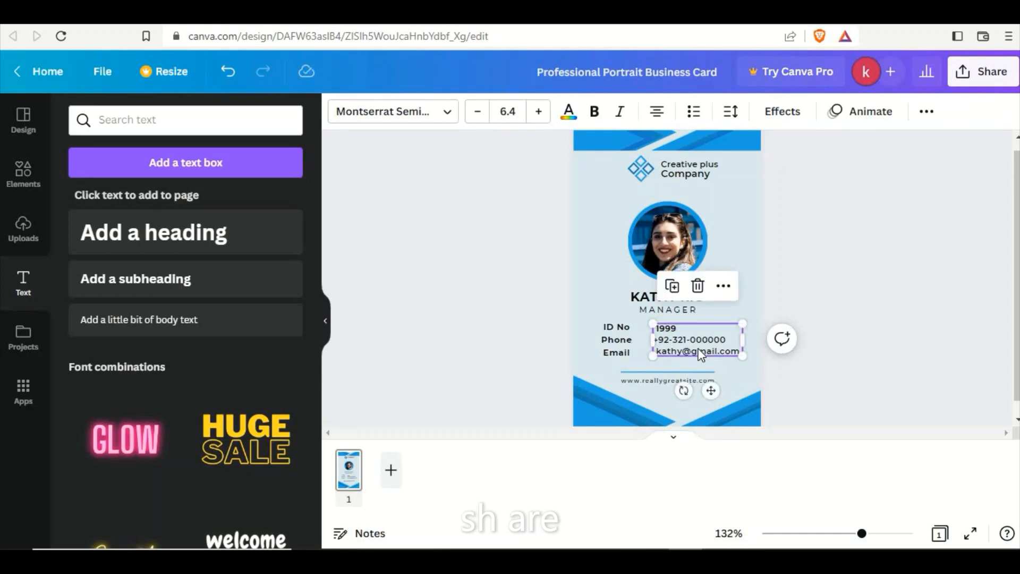
left_click(505, 357)
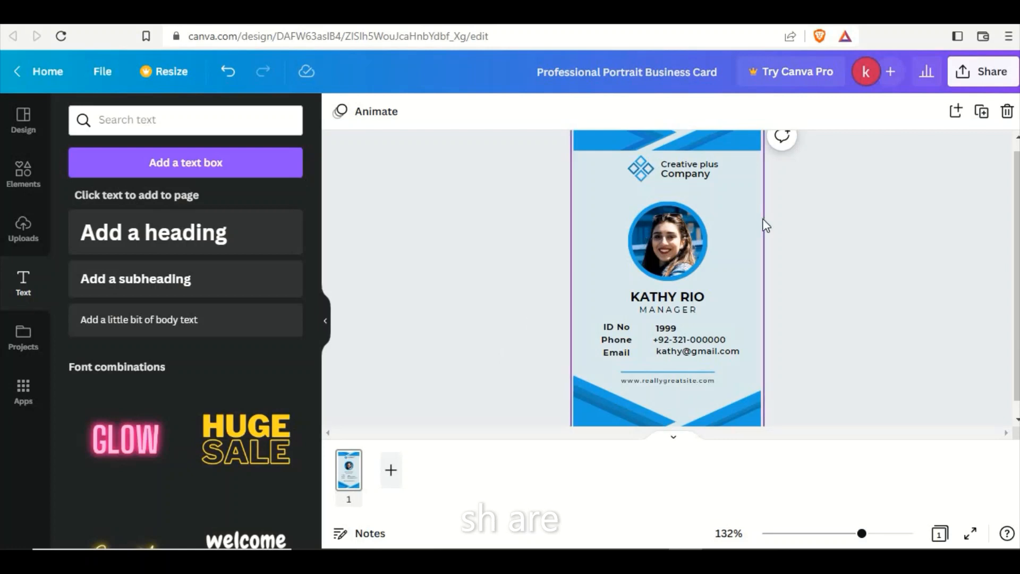
Remove the woman's portrait from the circular frame and fill the frame with the uploaded photo of the dark-haired man.
double_click(672, 229)
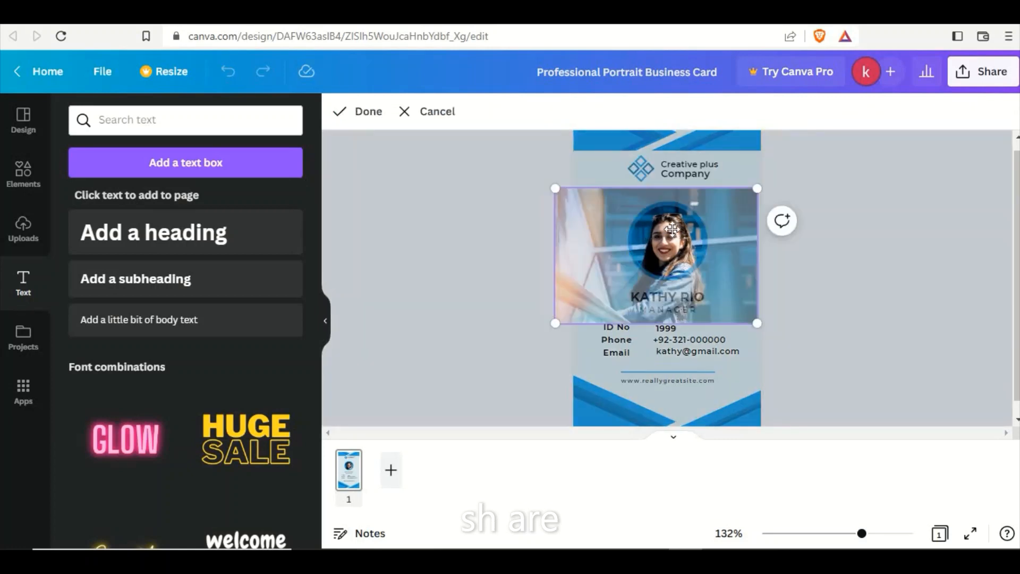
left_click(23, 230)
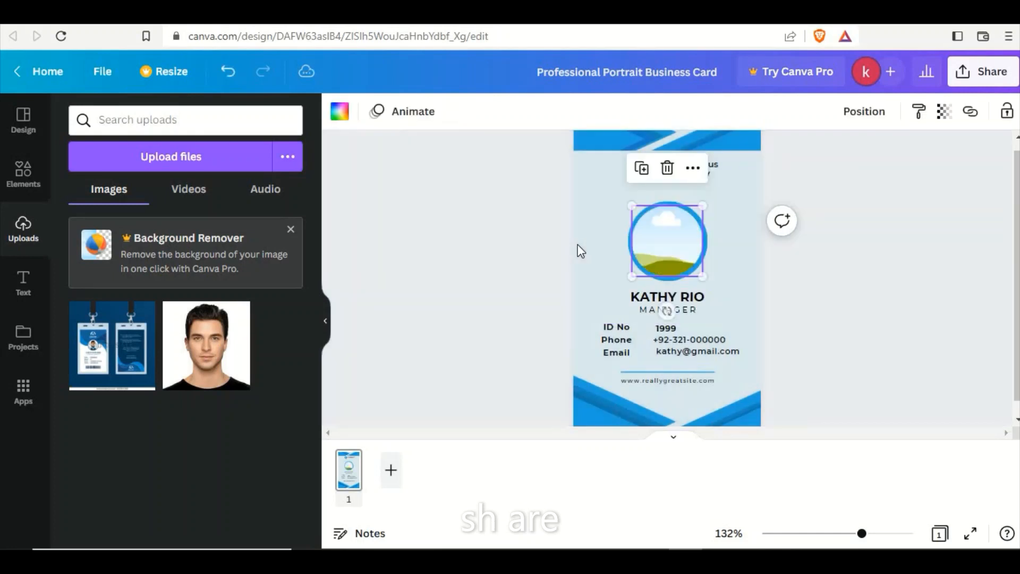
key("Delete")
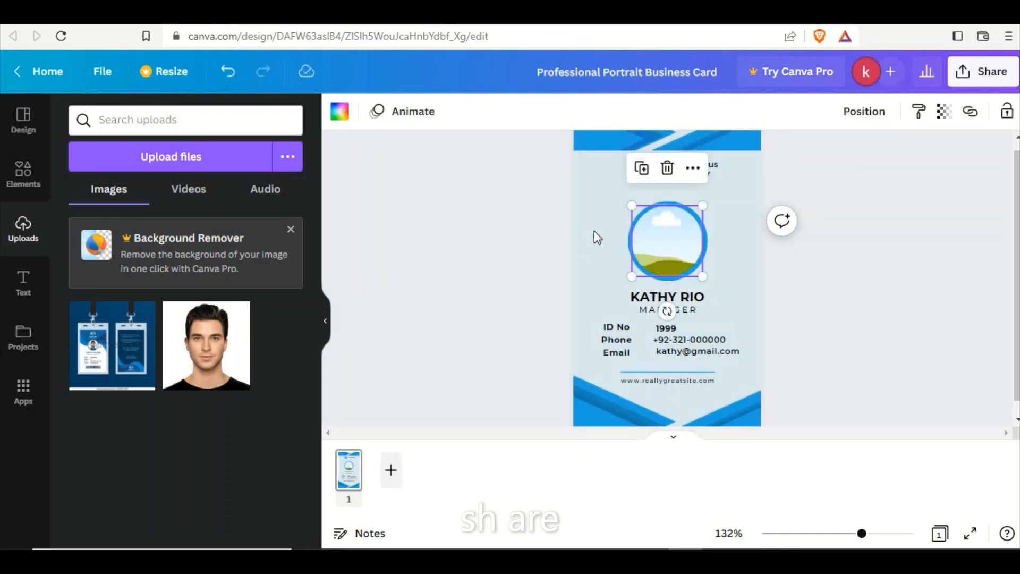
left_click(206, 345)
left_click_drag(675, 269, 672, 221)
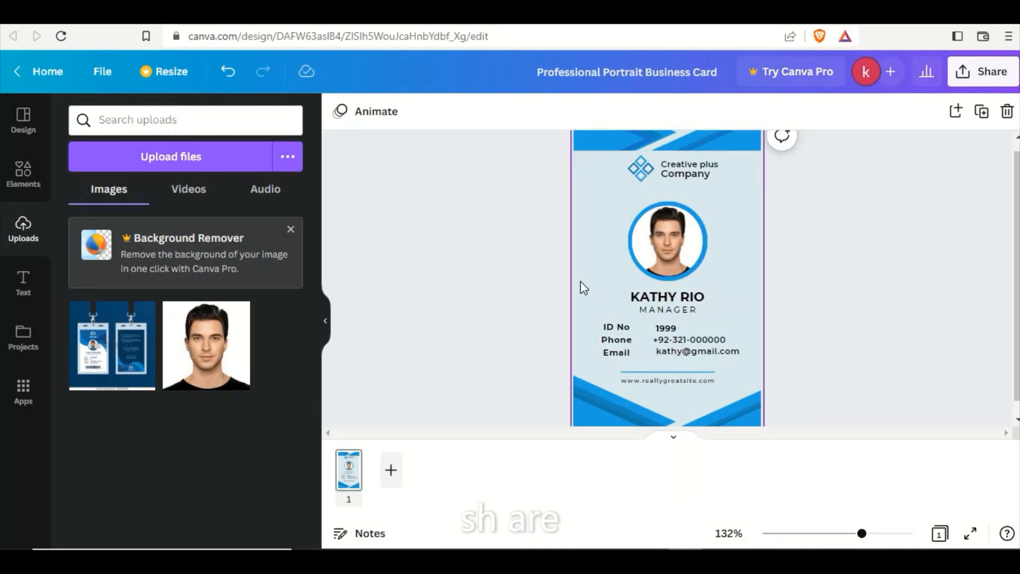
Replace the first name in the cardholder name above "MANAGER" with the new cardholder's first name in capitals.
left_click(675, 296)
key("BackSpace")
key("BackSpace")
key("BackSpace")
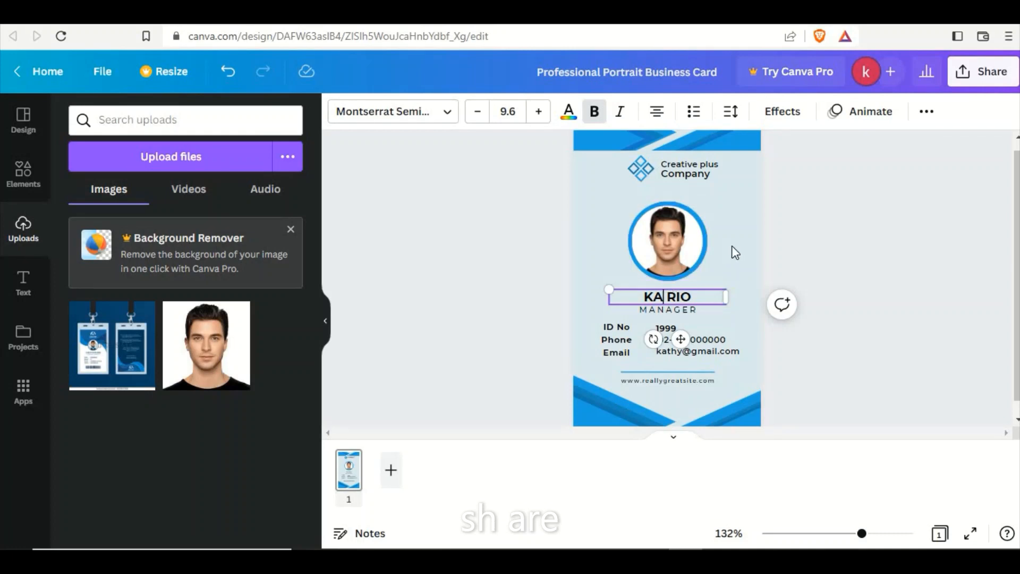
key("BackSpace")
key("BackSpace")
type("pred")
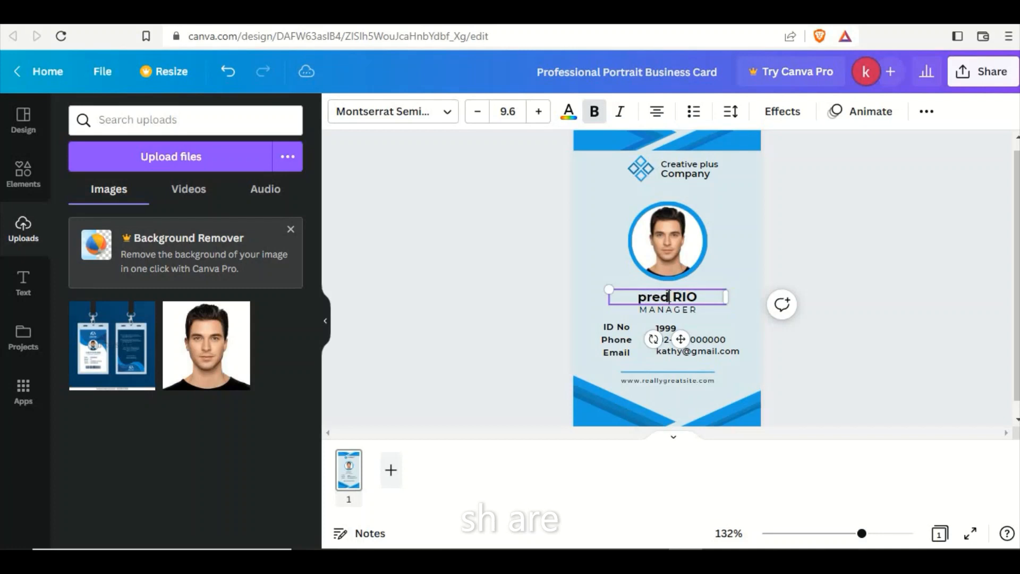
key("BackSpace")
key("BackSpace")
key("BackSpace")
key("BackSpace")
type("bre")
key("BackSpace")
key("BackSpace")
key("BackSpace")
type("BRETT")
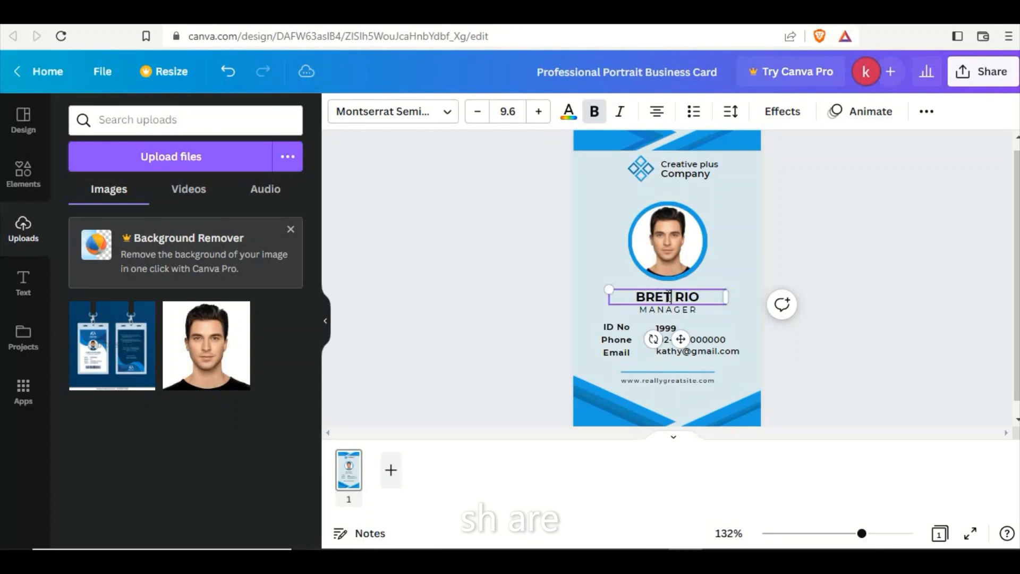
left_click(534, 323)
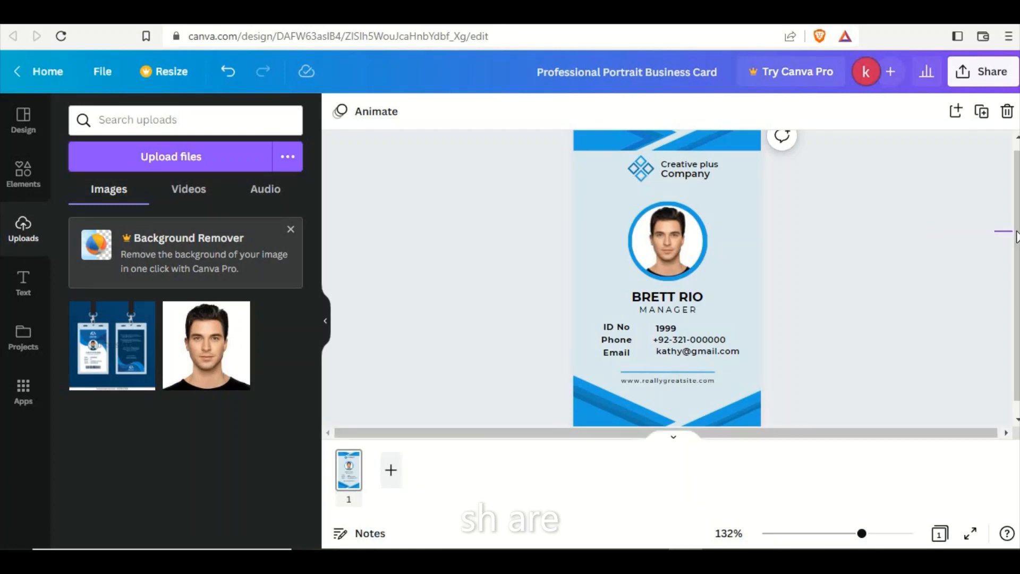
Move the "Creative plus Company" text towards the card's right edge and place the diamond logo directly left of it.
left_click_drag(1016, 235, 1016, 208)
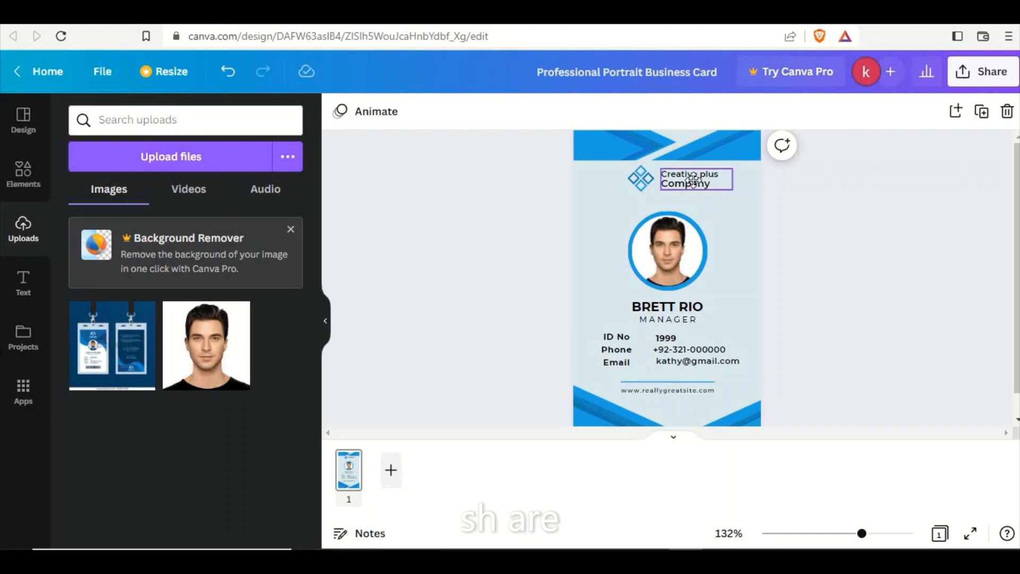
left_click_drag(690, 190, 713, 182)
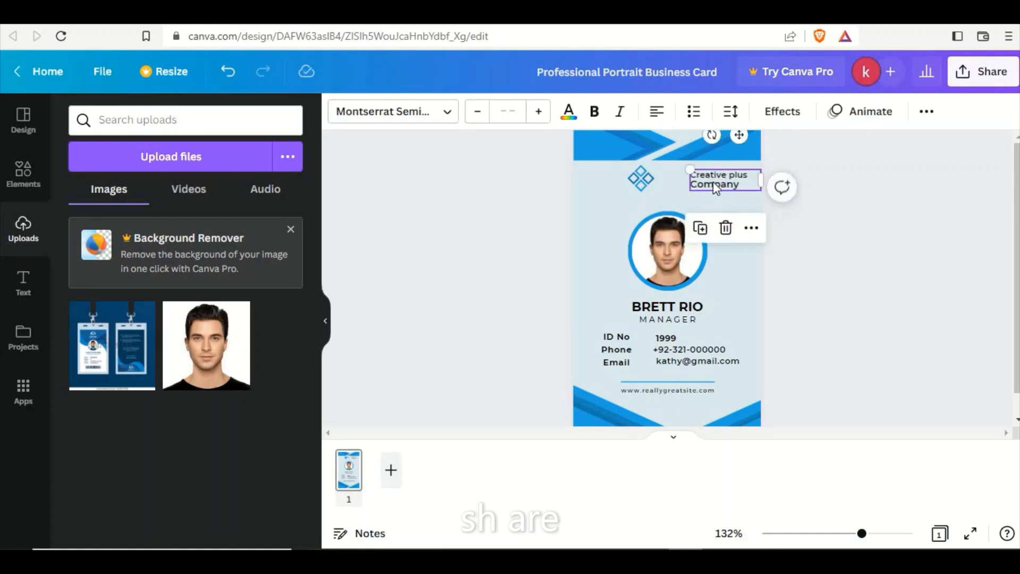
left_click_drag(647, 185, 677, 180)
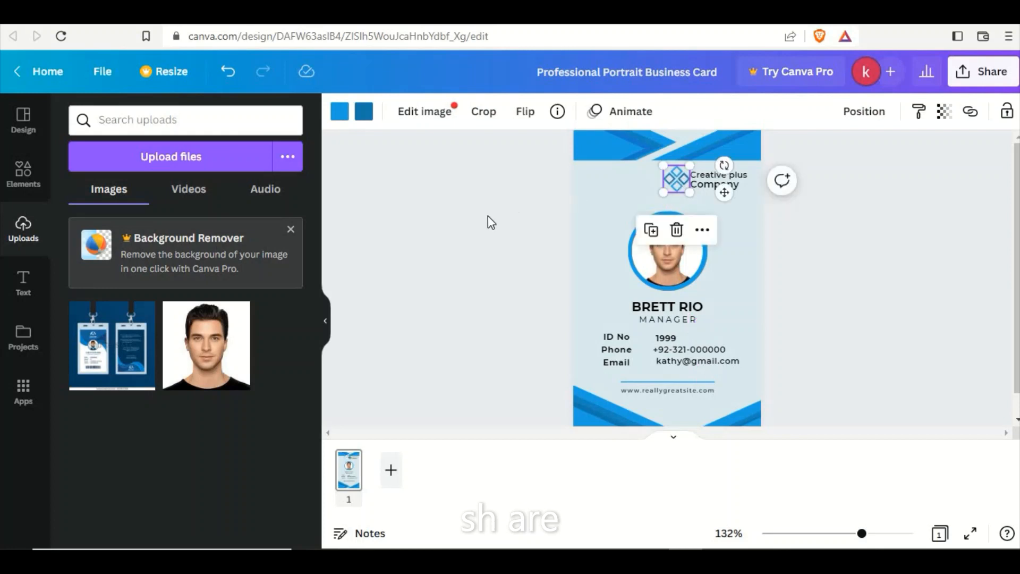
left_click(461, 237)
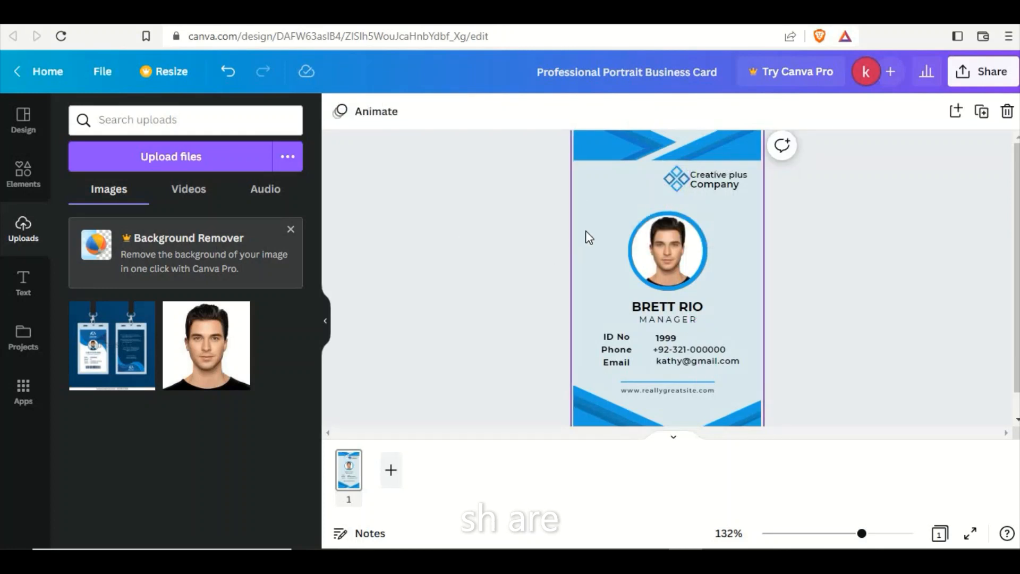
Shrink the diamond logo slightly and realign it directly beside the "Creative plus Company" text.
left_click(670, 178)
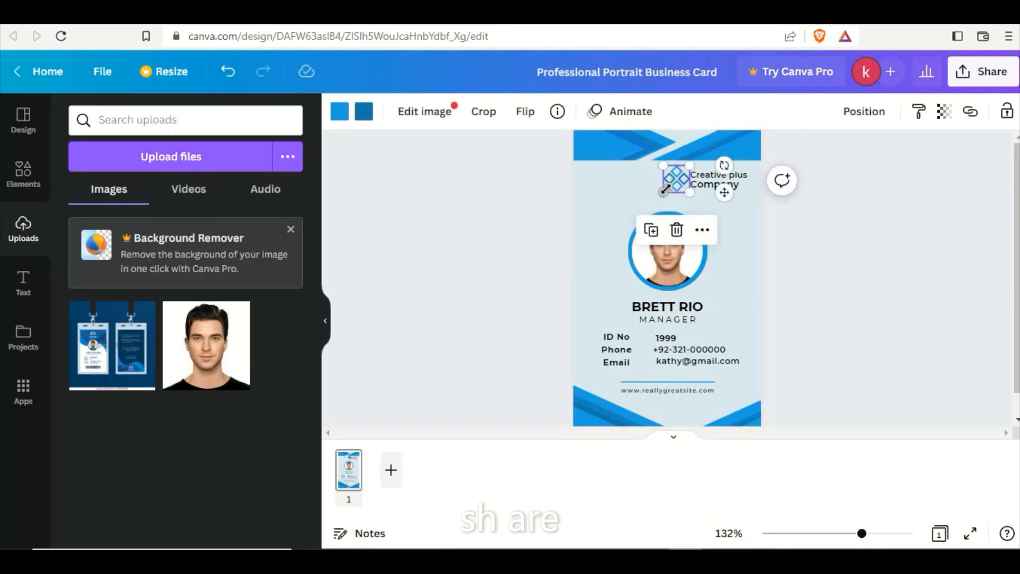
left_click_drag(665, 190, 667, 188)
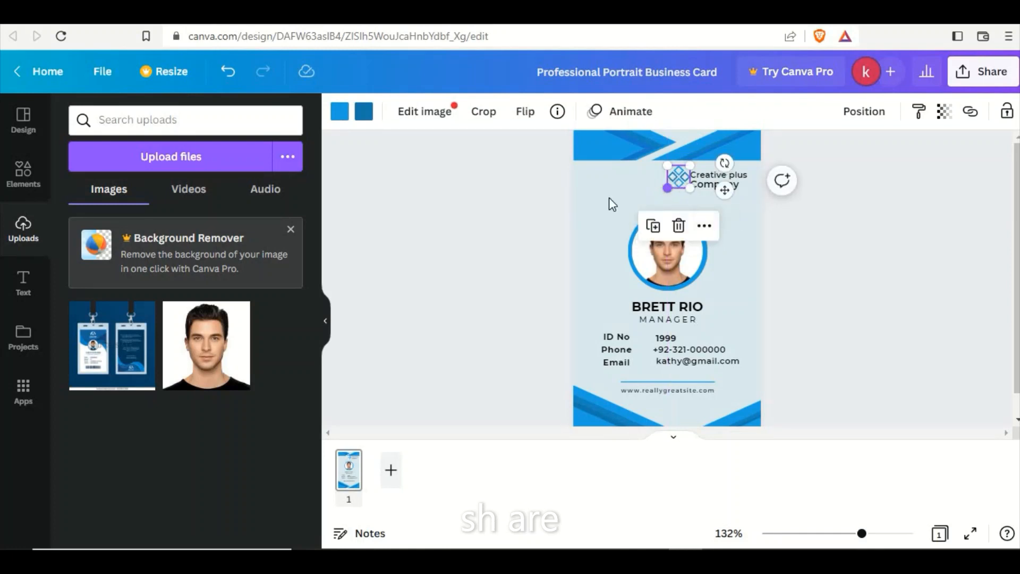
left_click(528, 231)
left_click(674, 179)
left_click_drag(675, 181, 674, 180)
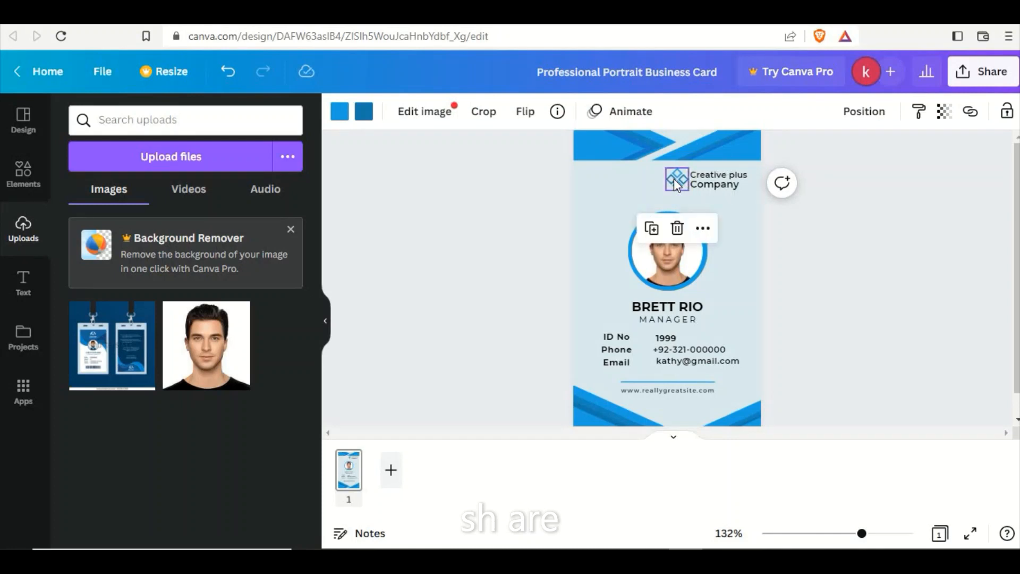
left_click(498, 199)
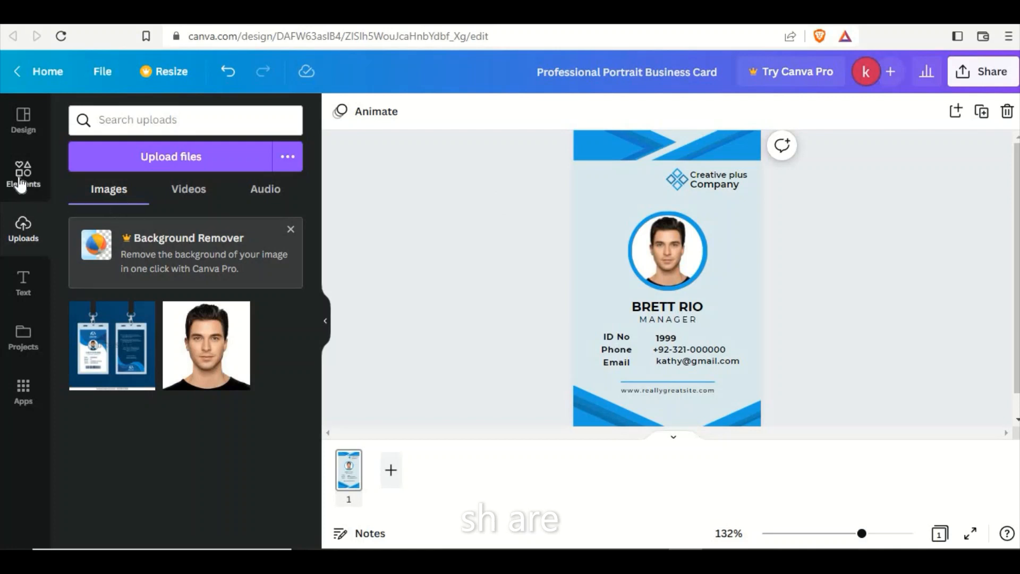
Duplicate the blue angular graphic from the card's bottom, rotate the copy upright and place it along the card's left edge.
left_click(596, 413)
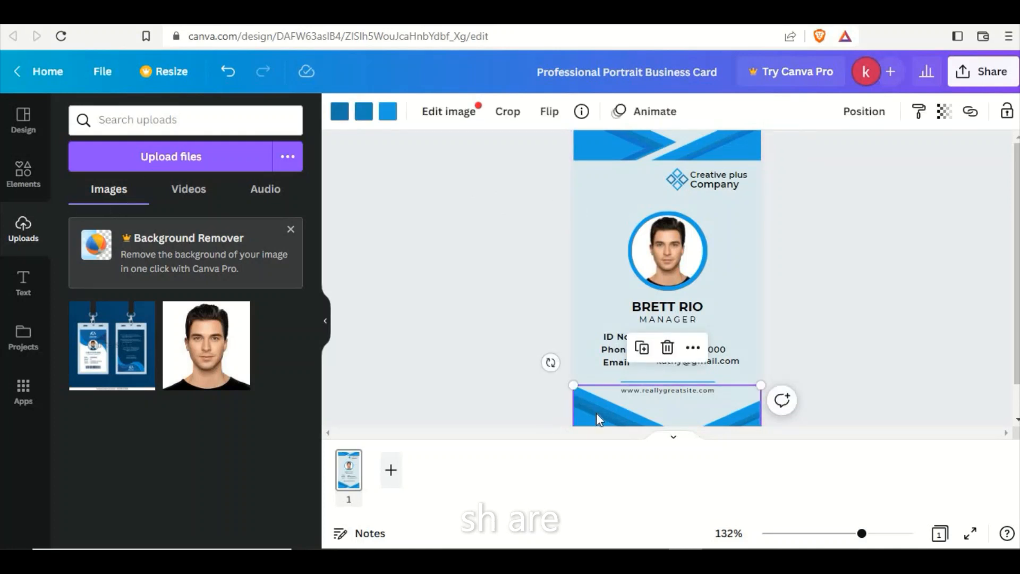
left_click_drag(594, 407, 558, 237)
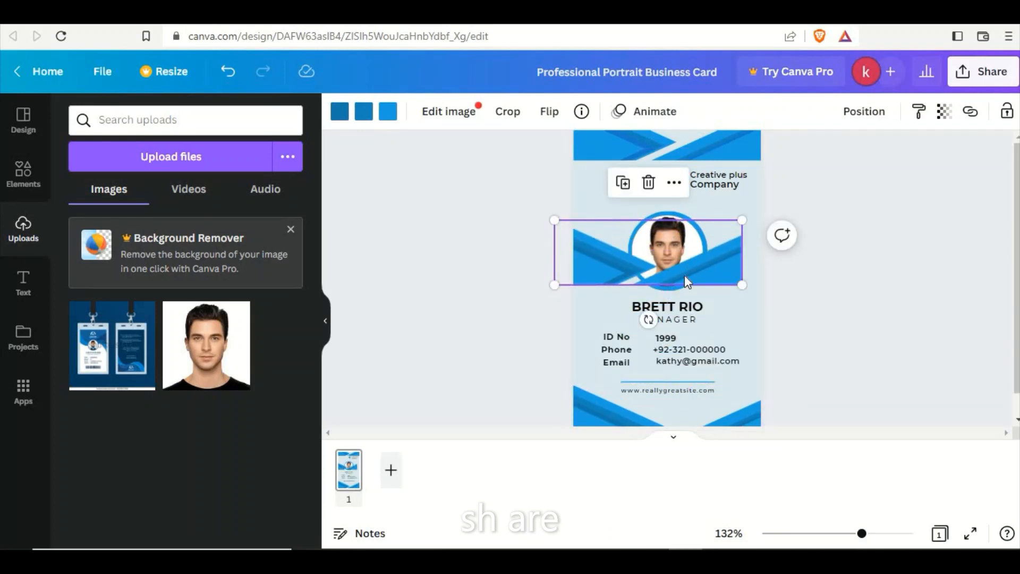
left_click_drag(647, 319, 571, 266)
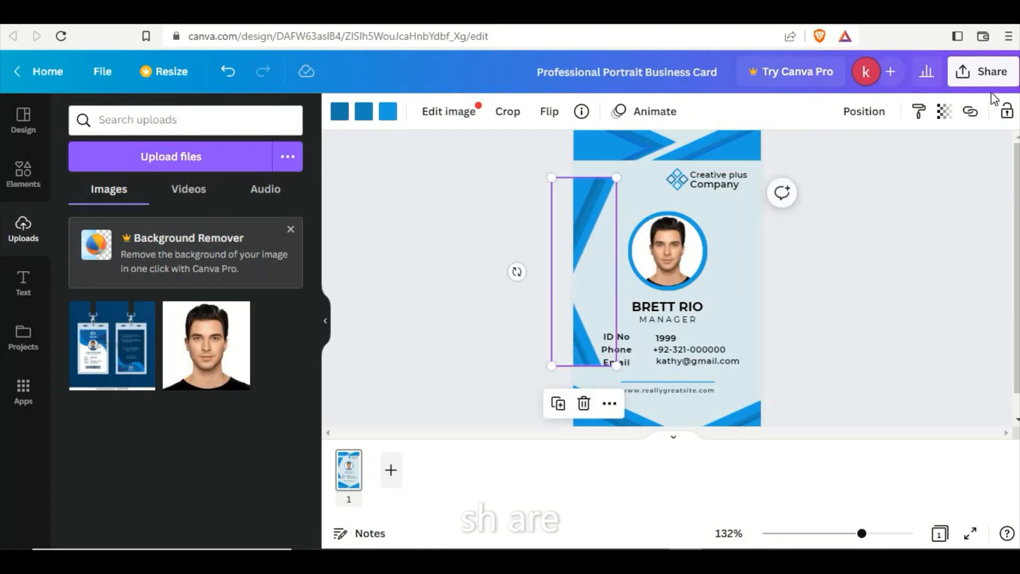
Set the transparency of the upright graphic on the card's left edge to 21.
left_click(944, 111)
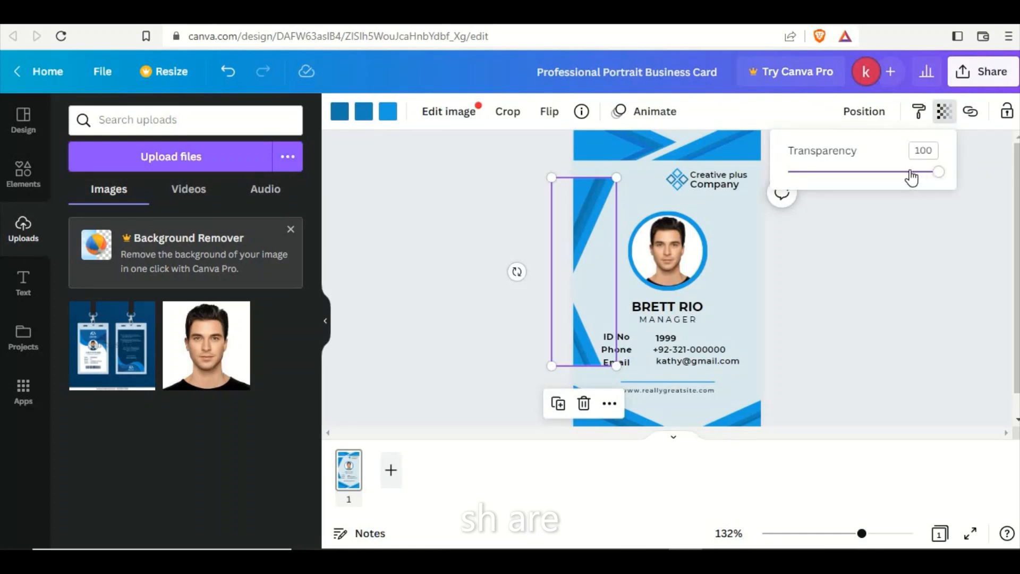
left_click_drag(911, 173, 821, 184)
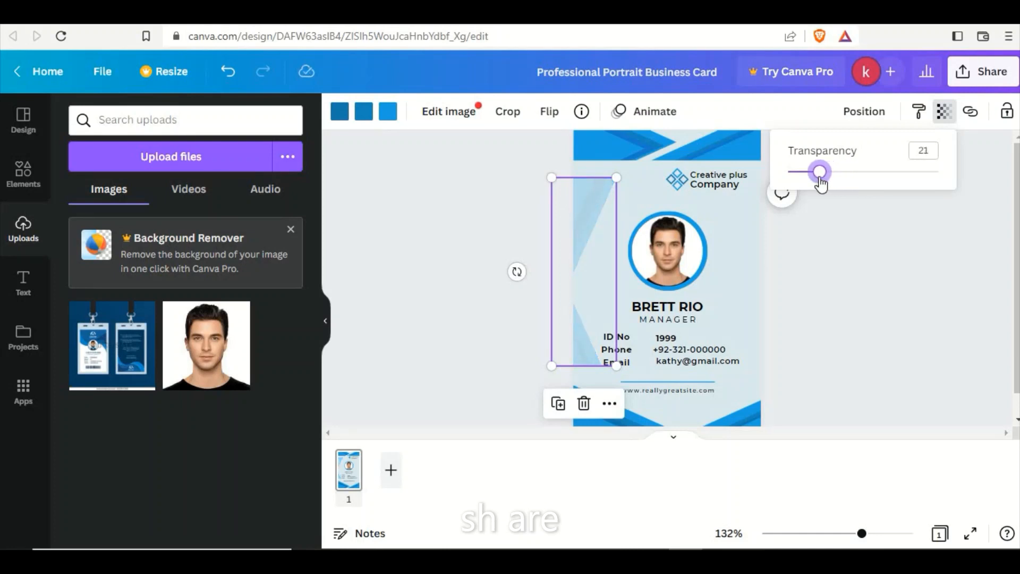
left_click(524, 227)
left_click(525, 227)
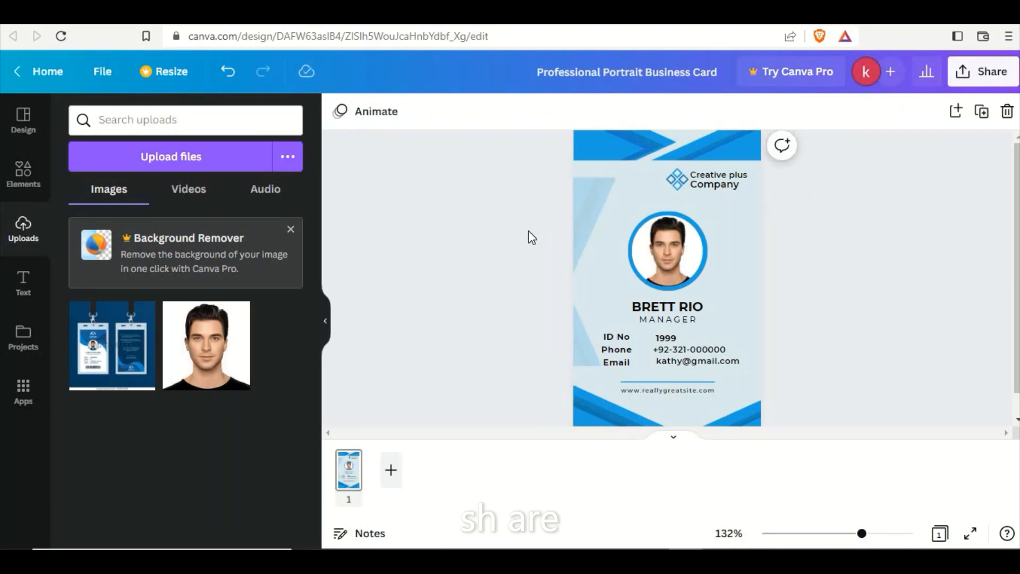
Duplicate the faded left-edge graphic so the copy overlaps it slightly lower and further right.
left_click(587, 223)
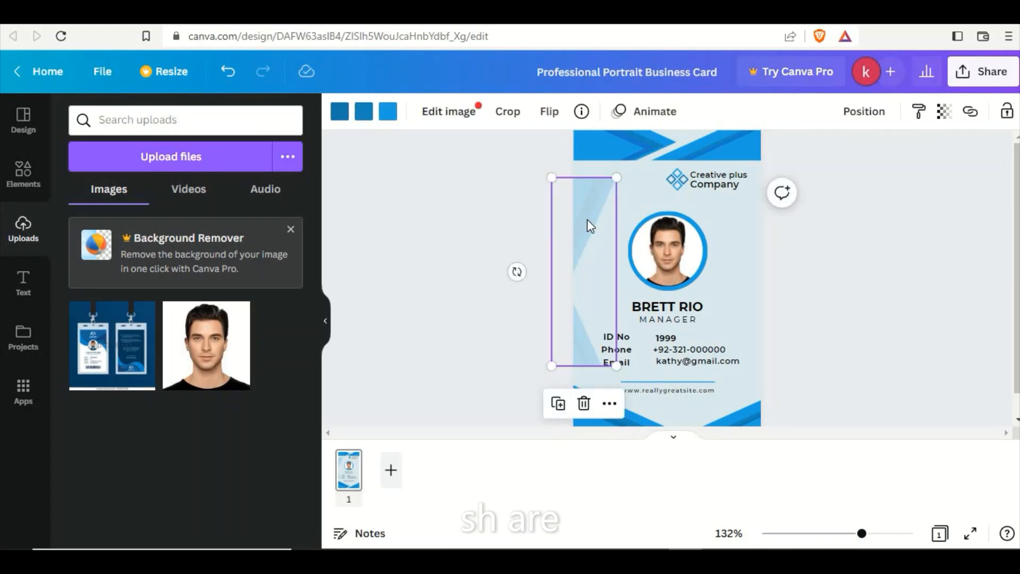
key("ctrl+d")
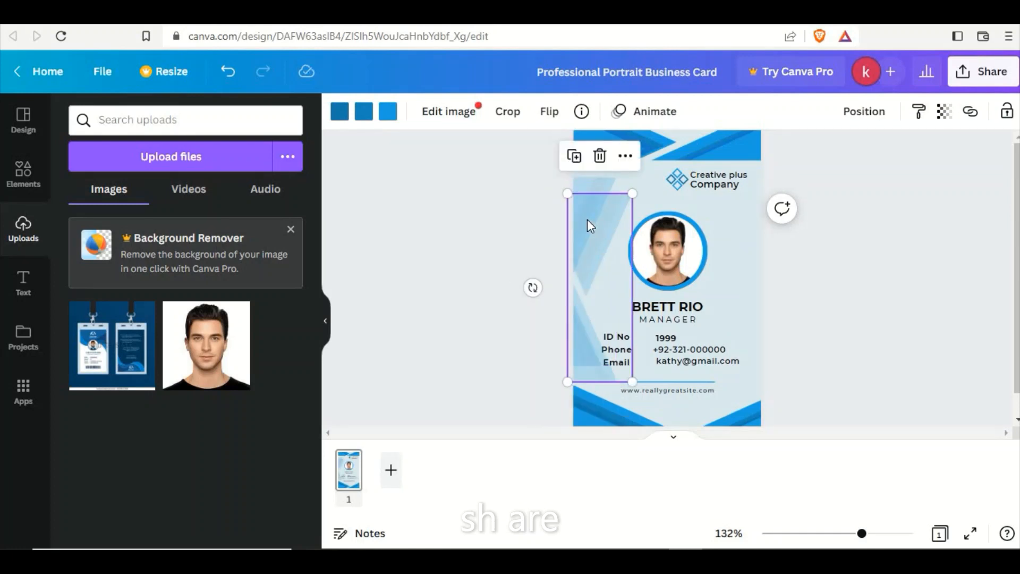
left_click(515, 222)
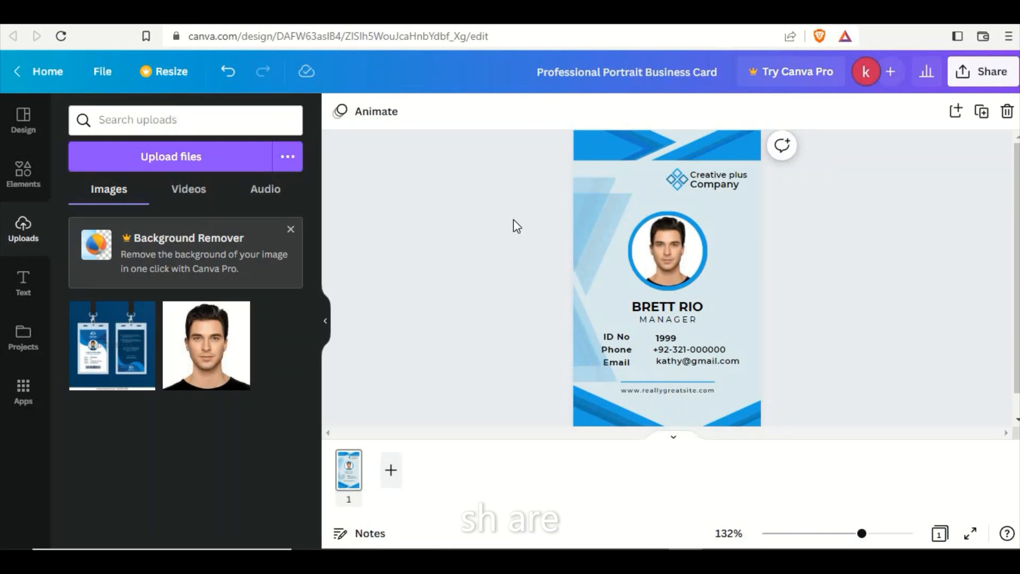
Duplicate the faded graphic again and move the new copy to the card's right edge, trying horizontal flips.
left_click(585, 219)
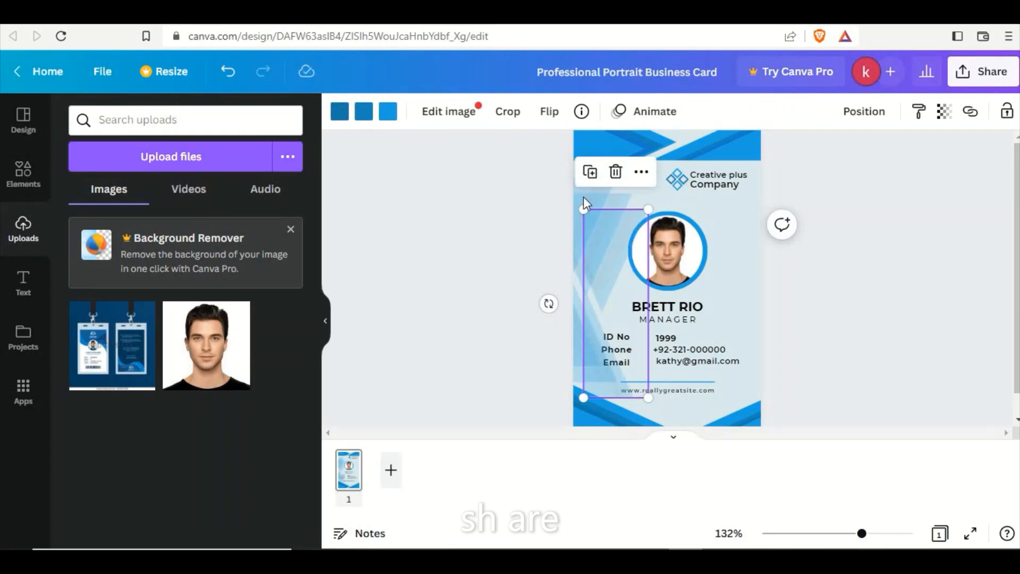
left_click(550, 112)
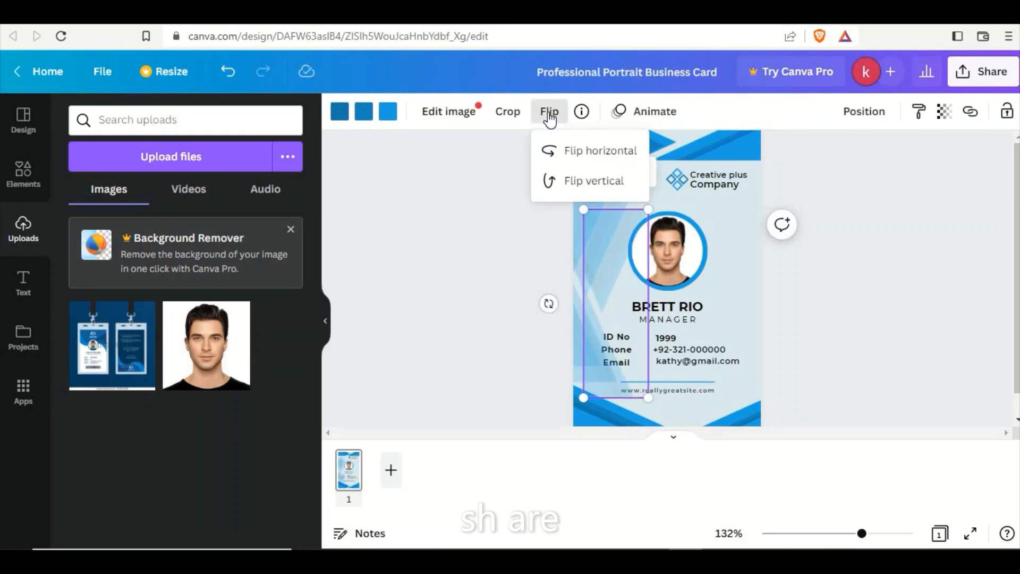
left_click(574, 157)
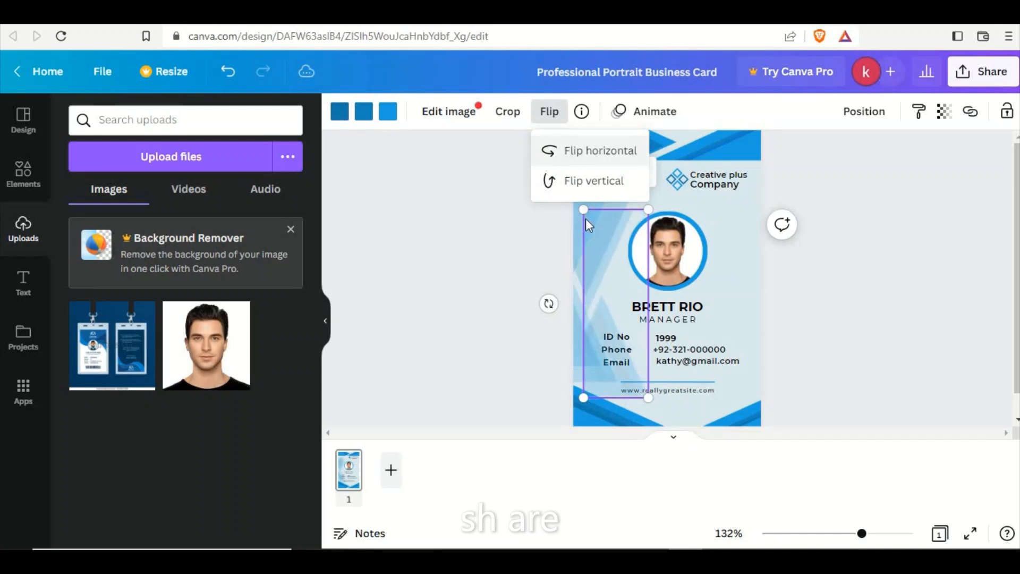
left_click_drag(600, 234, 741, 225)
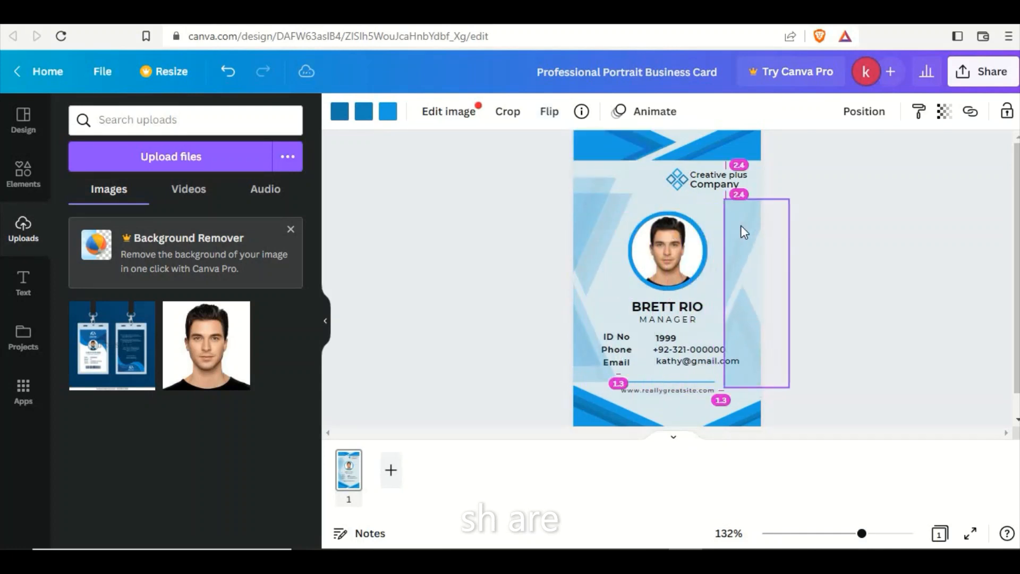
left_click(550, 111)
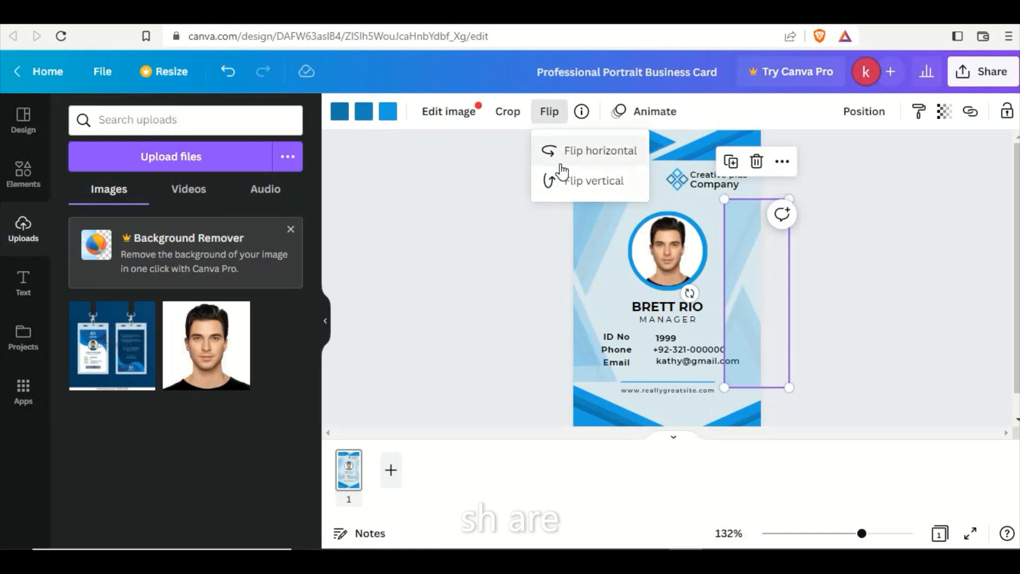
left_click(552, 151)
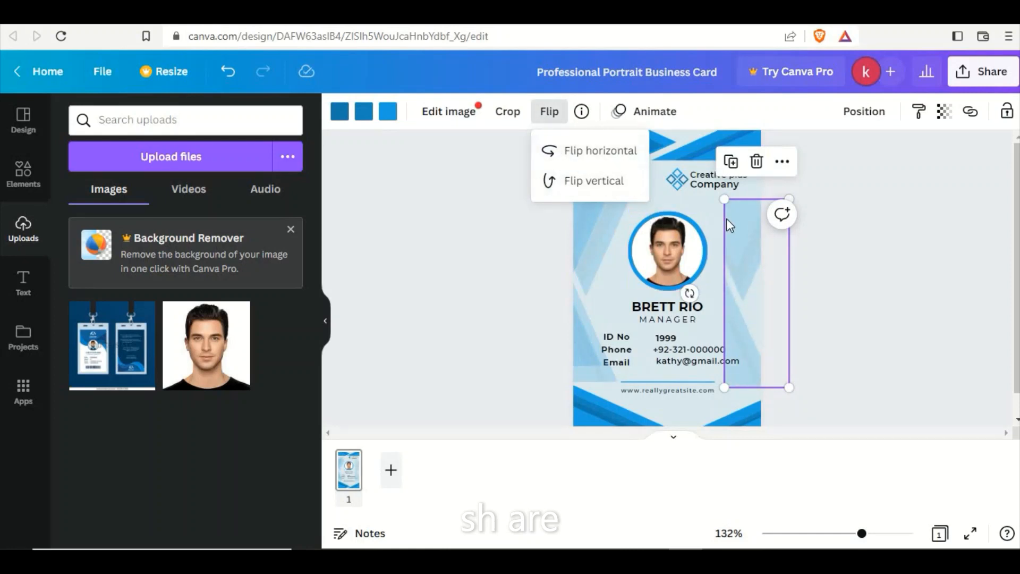
left_click_drag(735, 221, 754, 216)
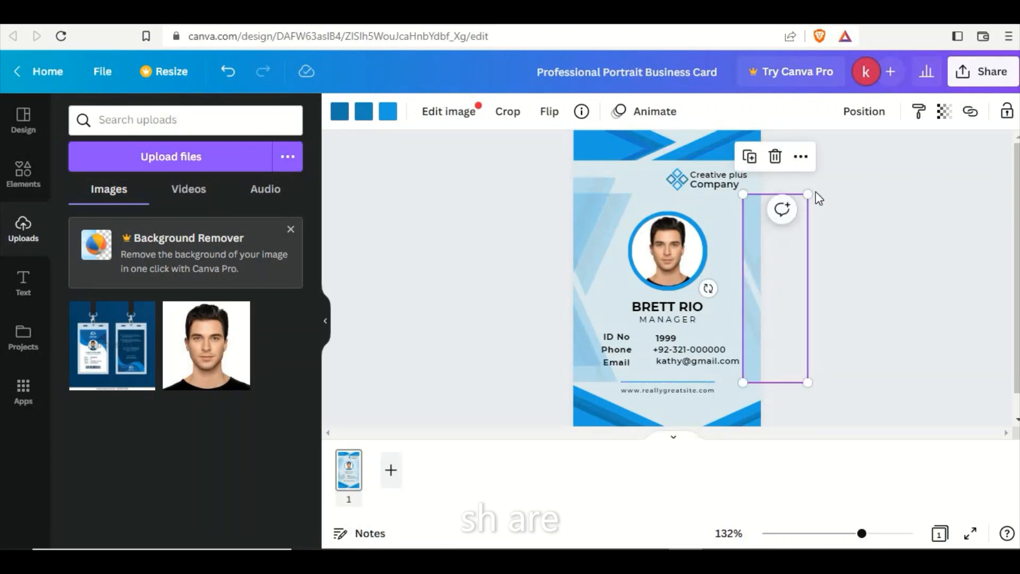
left_click(848, 197)
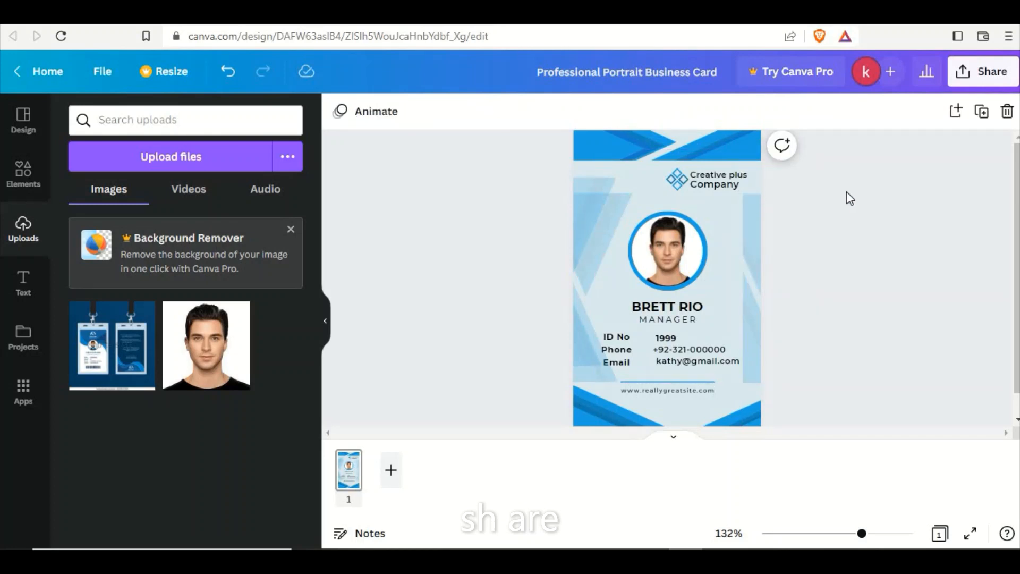
Flip the right-edge faded graphic horizontally and vertically, and shift it slightly inward and down.
left_click(757, 241)
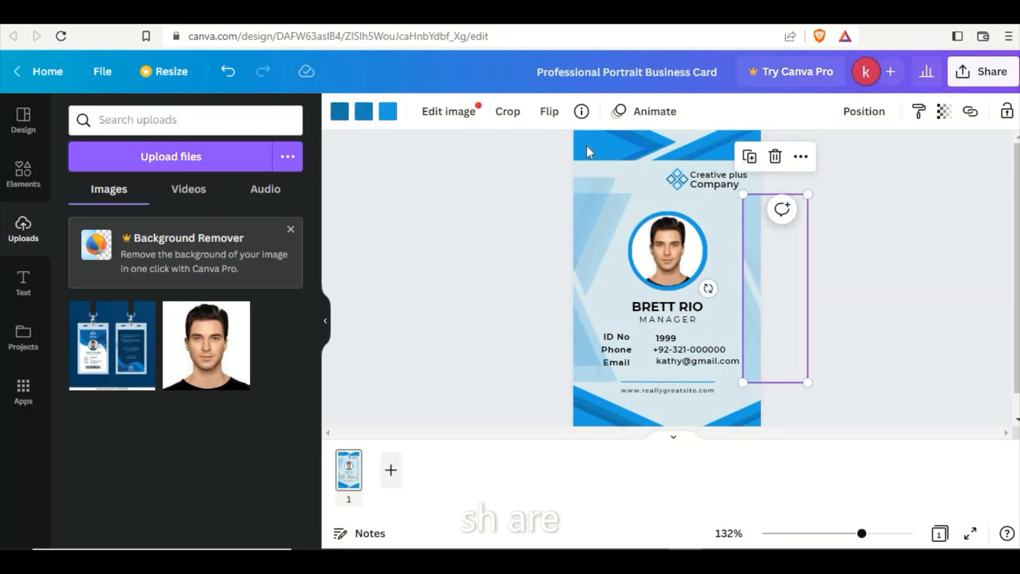
left_click(548, 112)
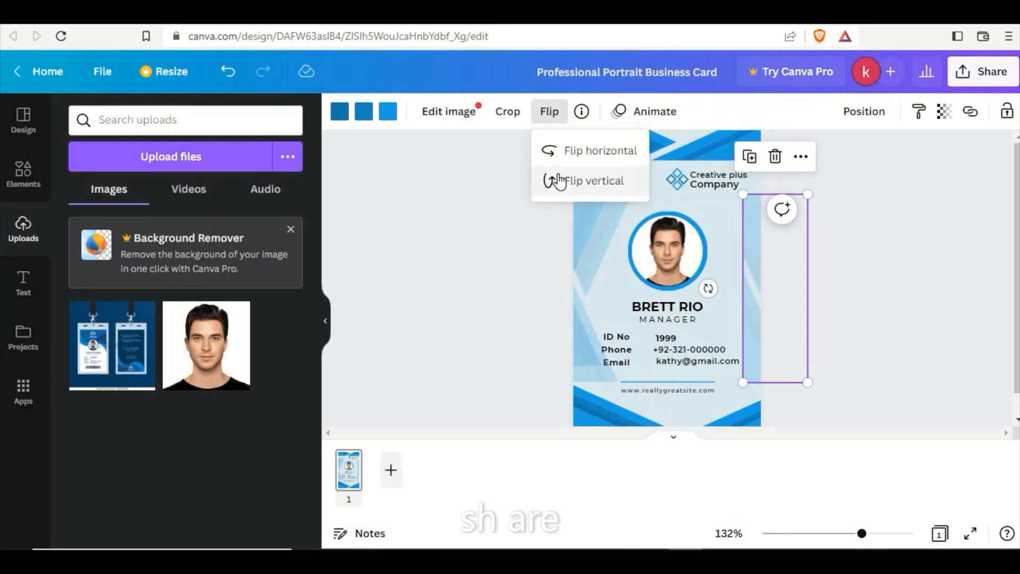
left_click(553, 151)
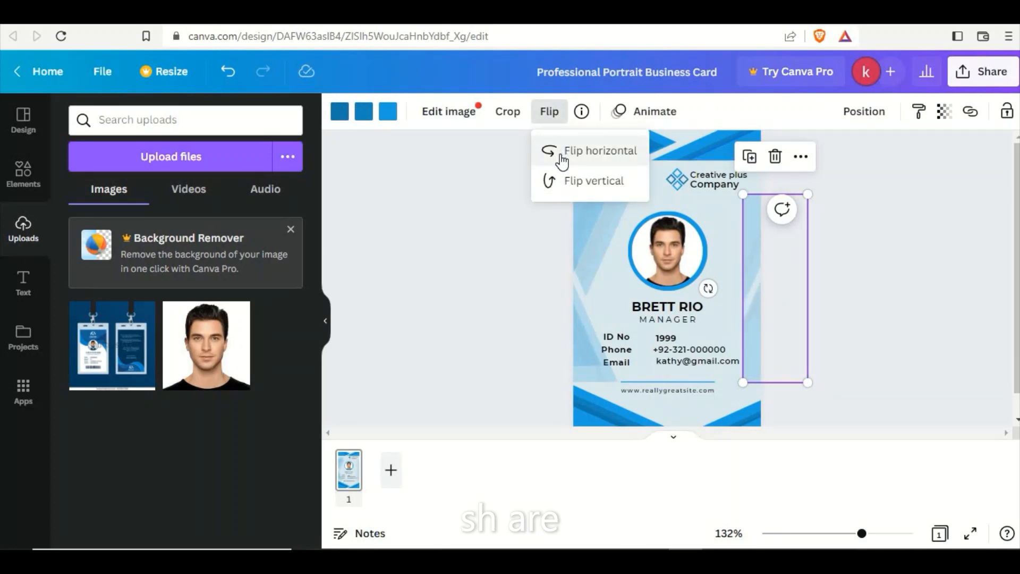
left_click(554, 181)
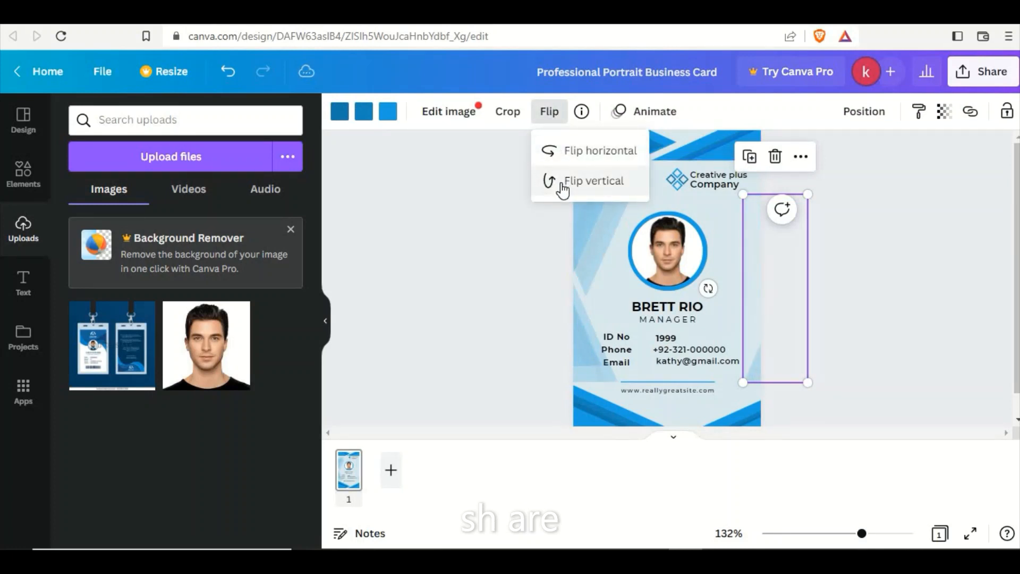
left_click(859, 239)
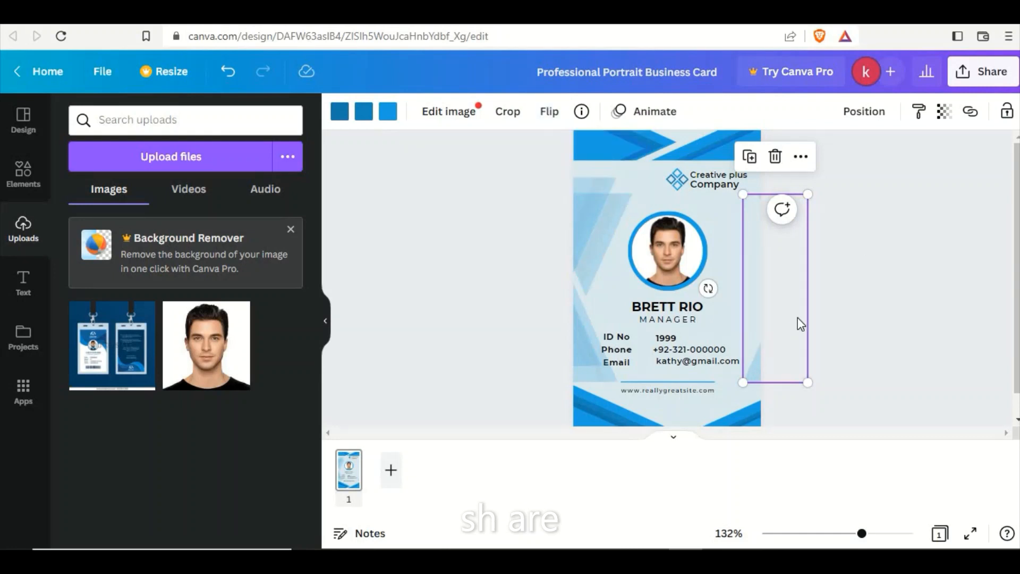
left_click(876, 282)
left_click_drag(747, 375, 730, 389)
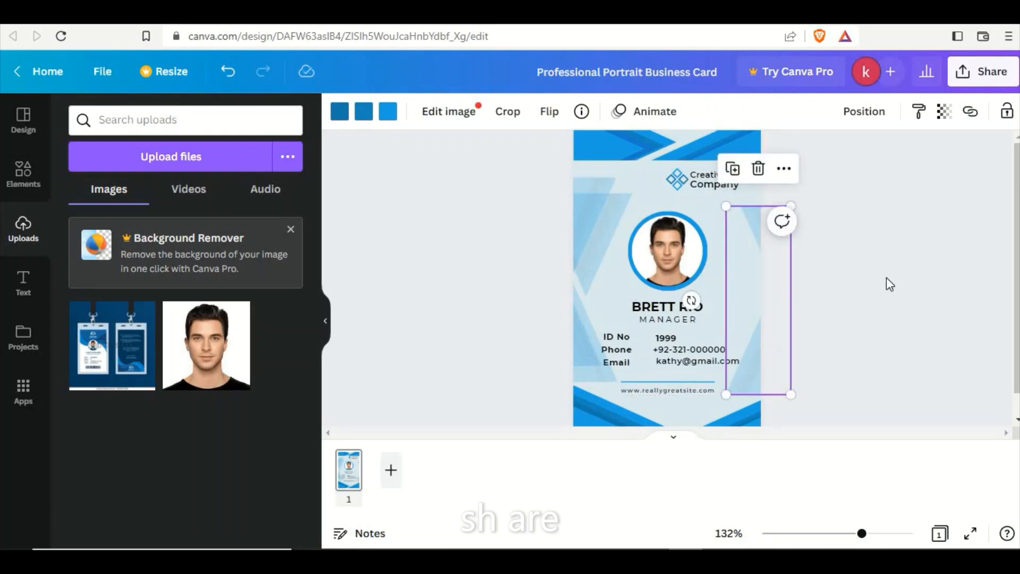
left_click(886, 277)
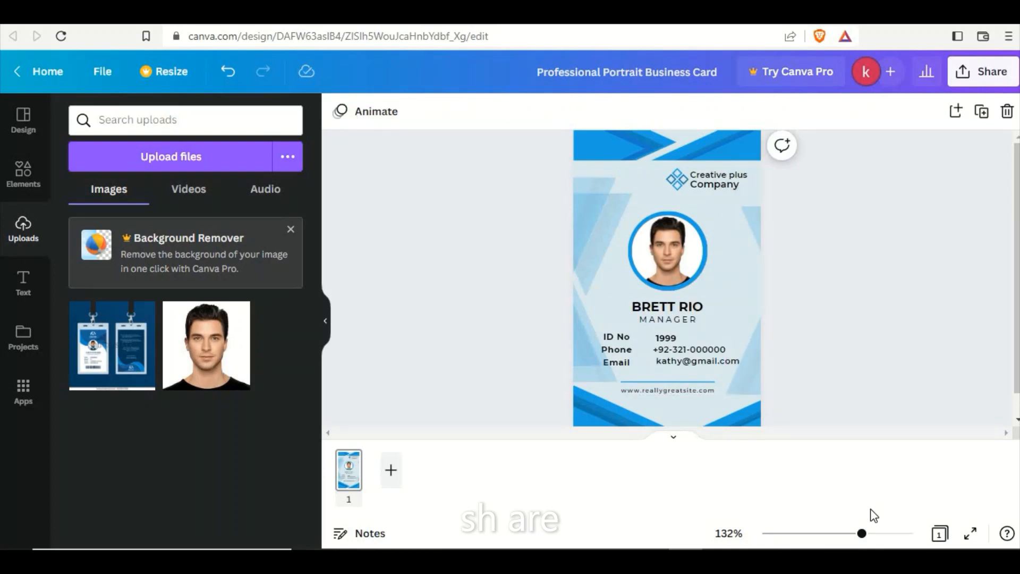
Download the finished card with JPG as the file type.
left_click_drag(861, 534, 853, 534)
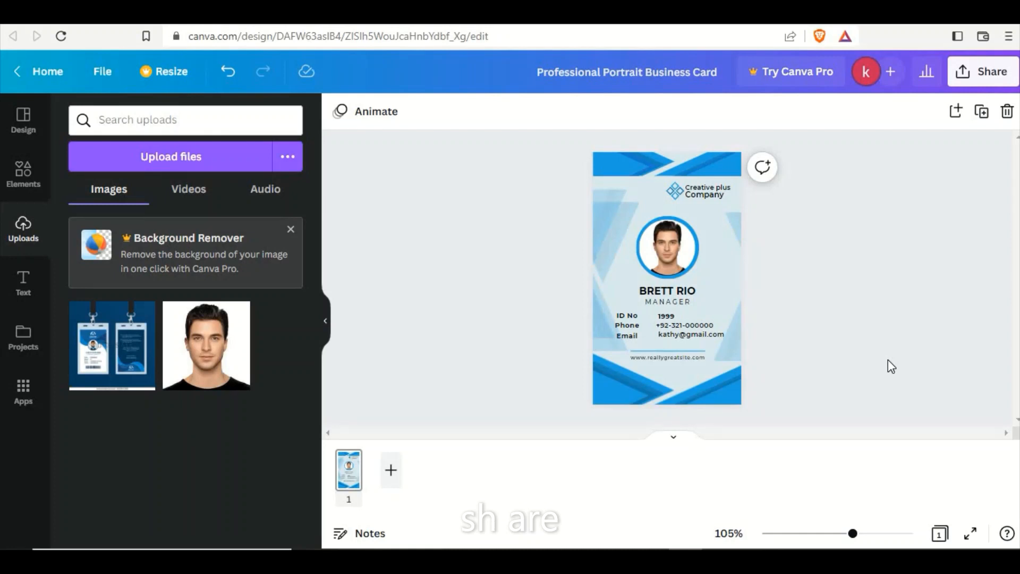
left_click(983, 71)
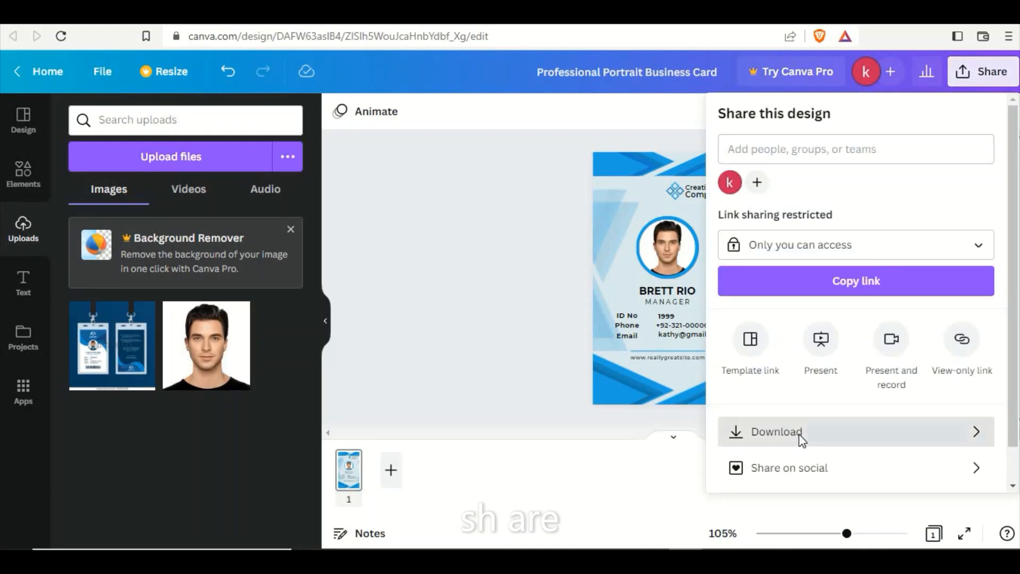
left_click(800, 437)
left_click(775, 185)
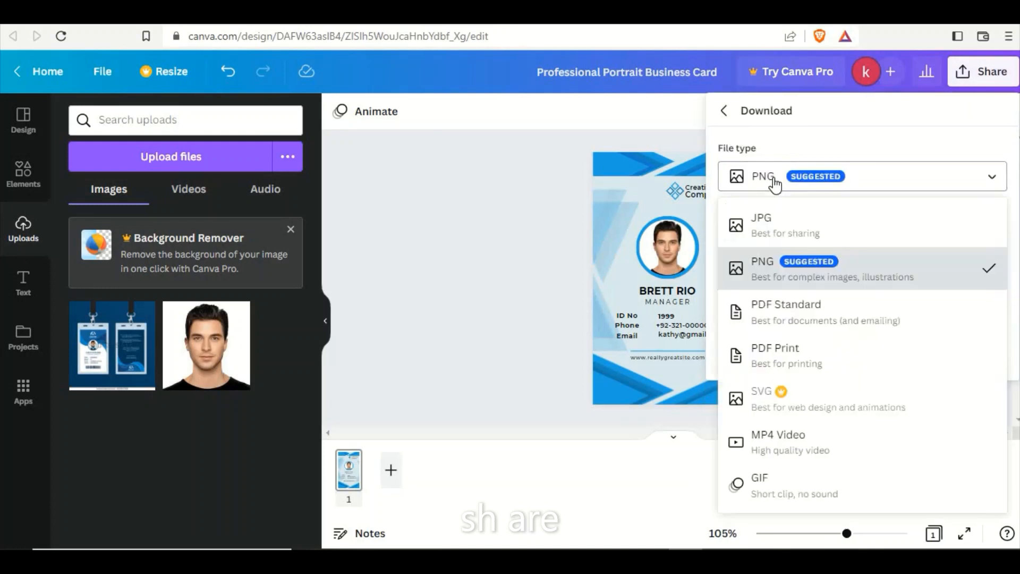
left_click(770, 223)
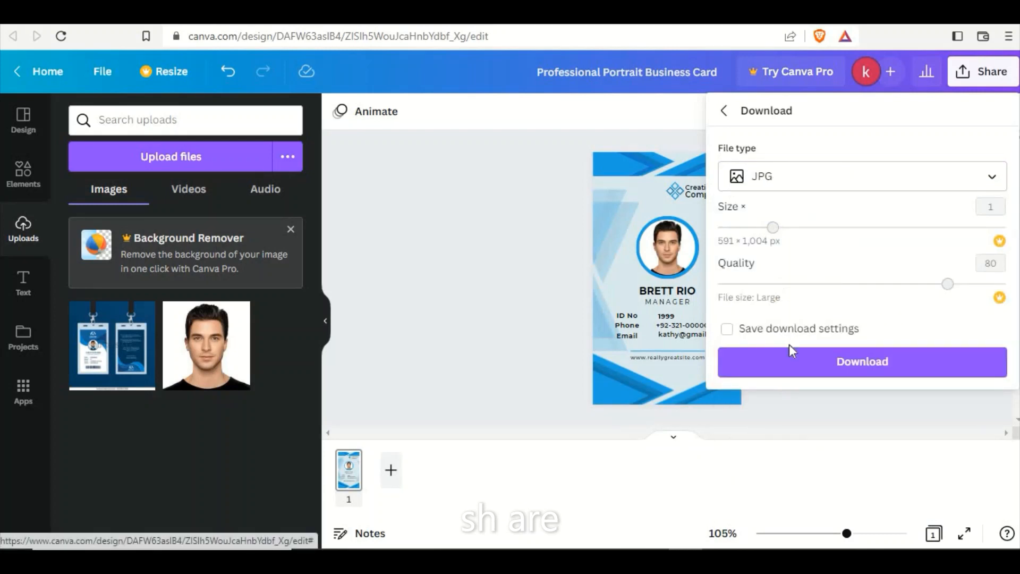
left_click(788, 363)
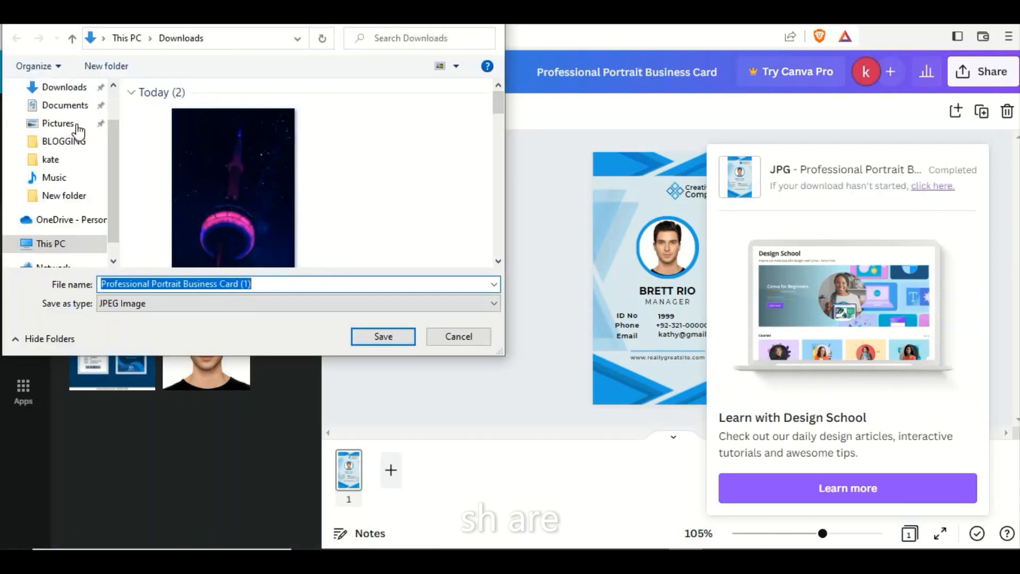
Save the downloaded JPG to the Desktop under its suggested file name and dismiss the download message.
left_click(114, 101)
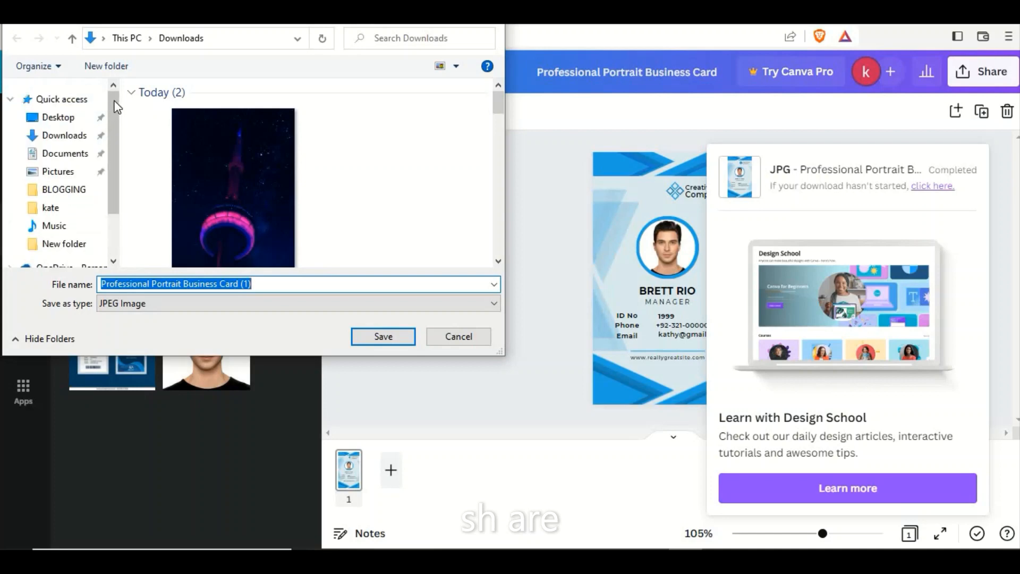
left_click(60, 118)
left_click(365, 339)
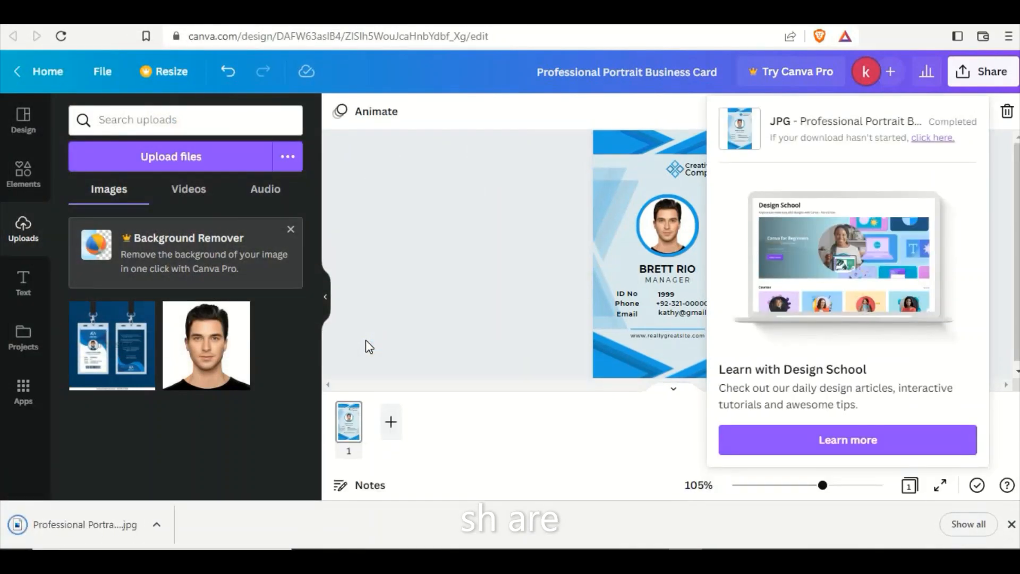
left_click(380, 330)
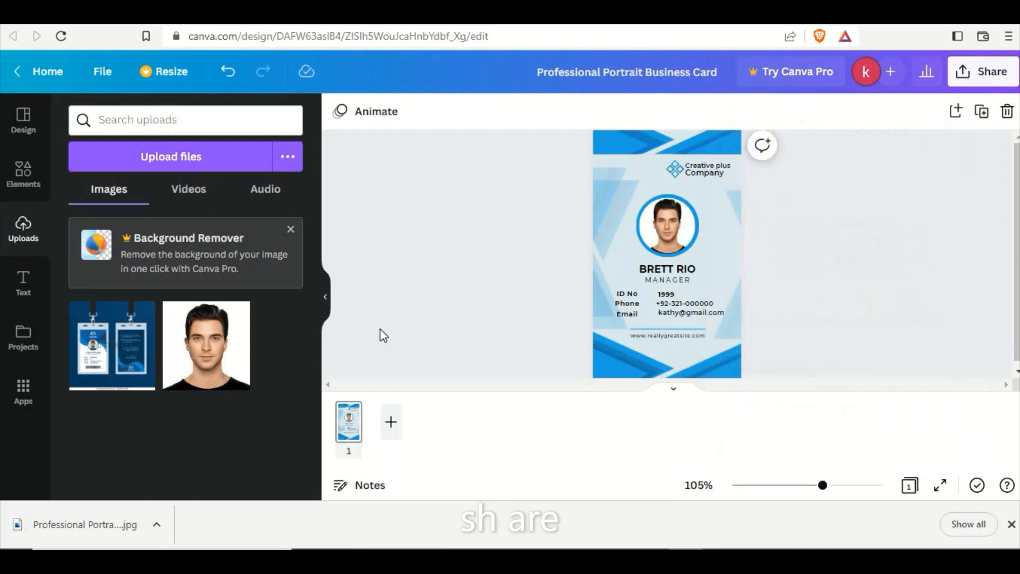